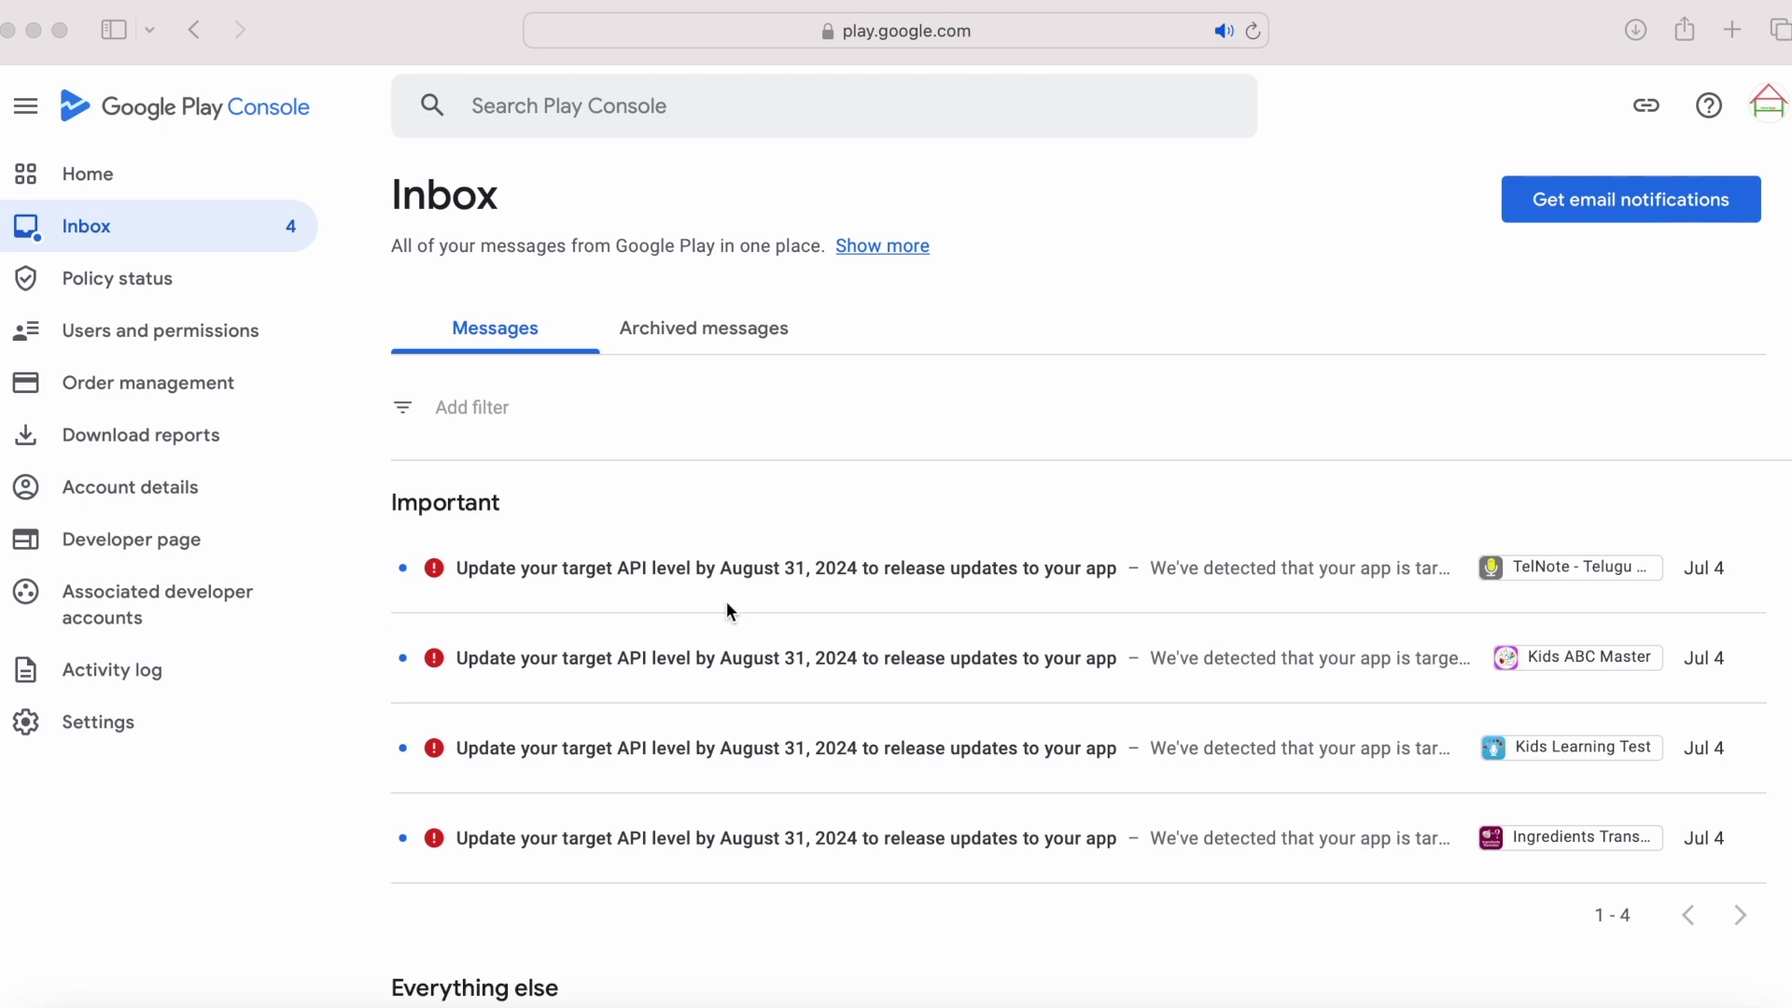
Read the Ingredients Translator target API warning (August 31, 2024 deadline), then switch to Android Studio
{"action": "left_click", "coordinate": [200, 226]}
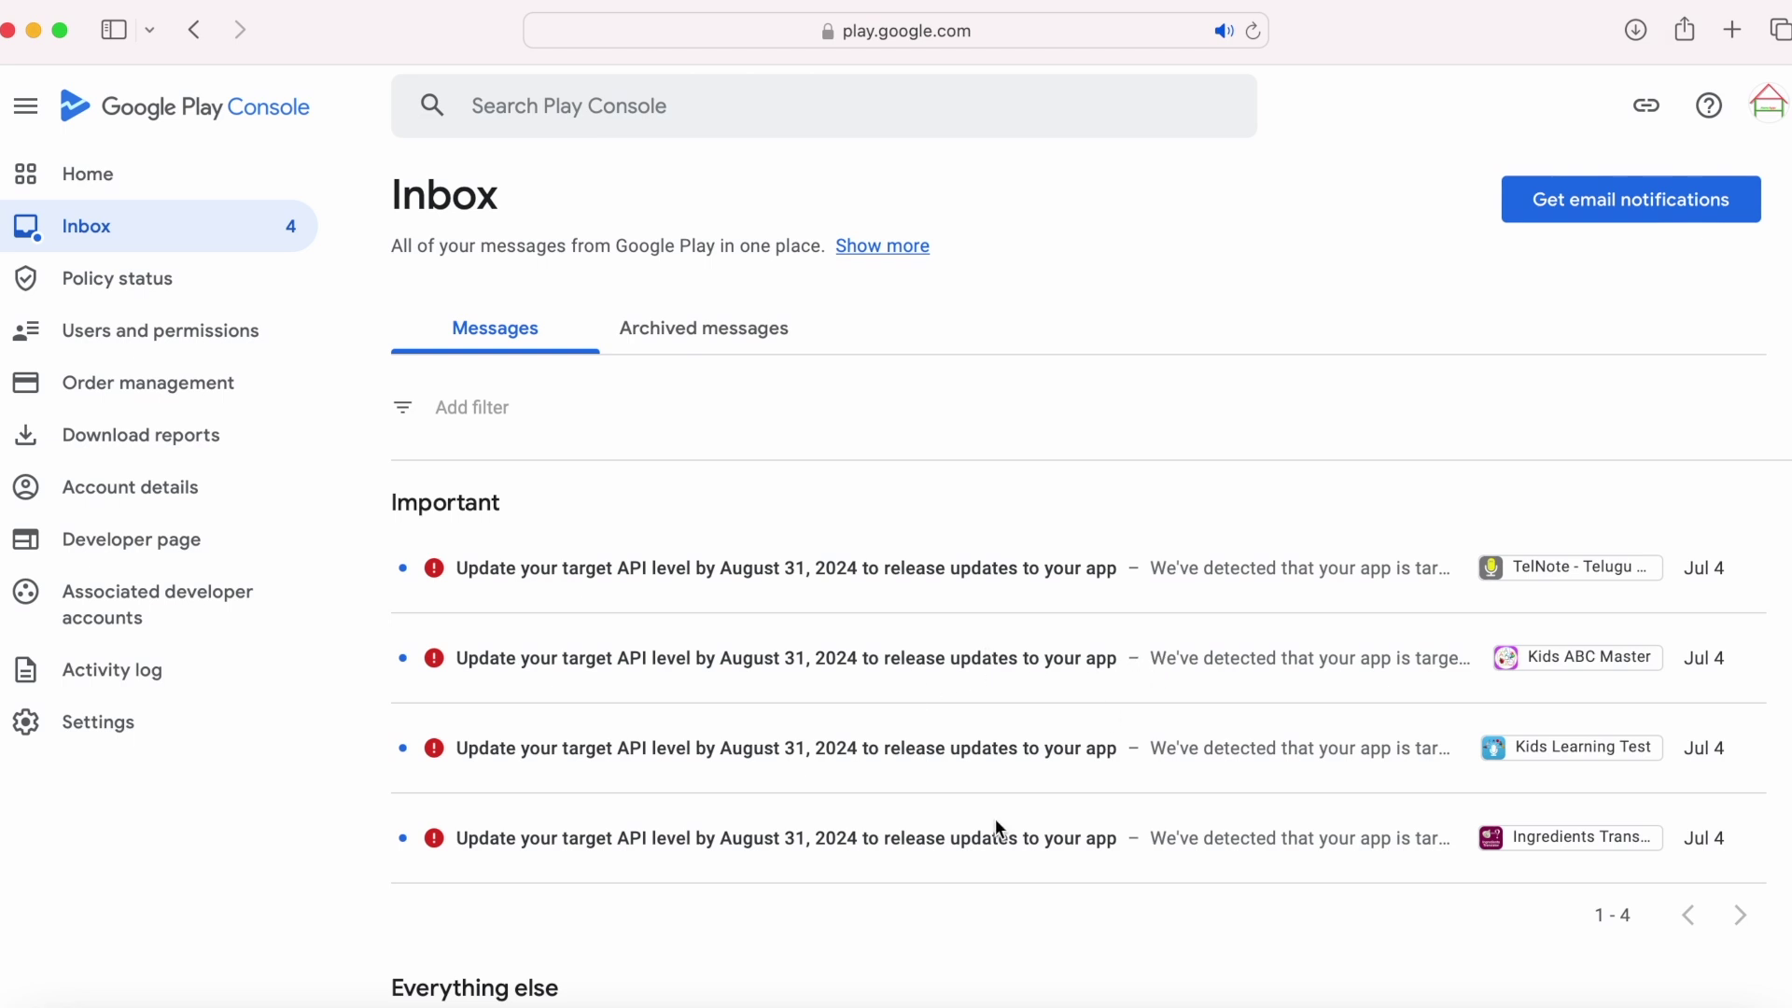
{"action": "left_click", "coordinate": [577, 840]}
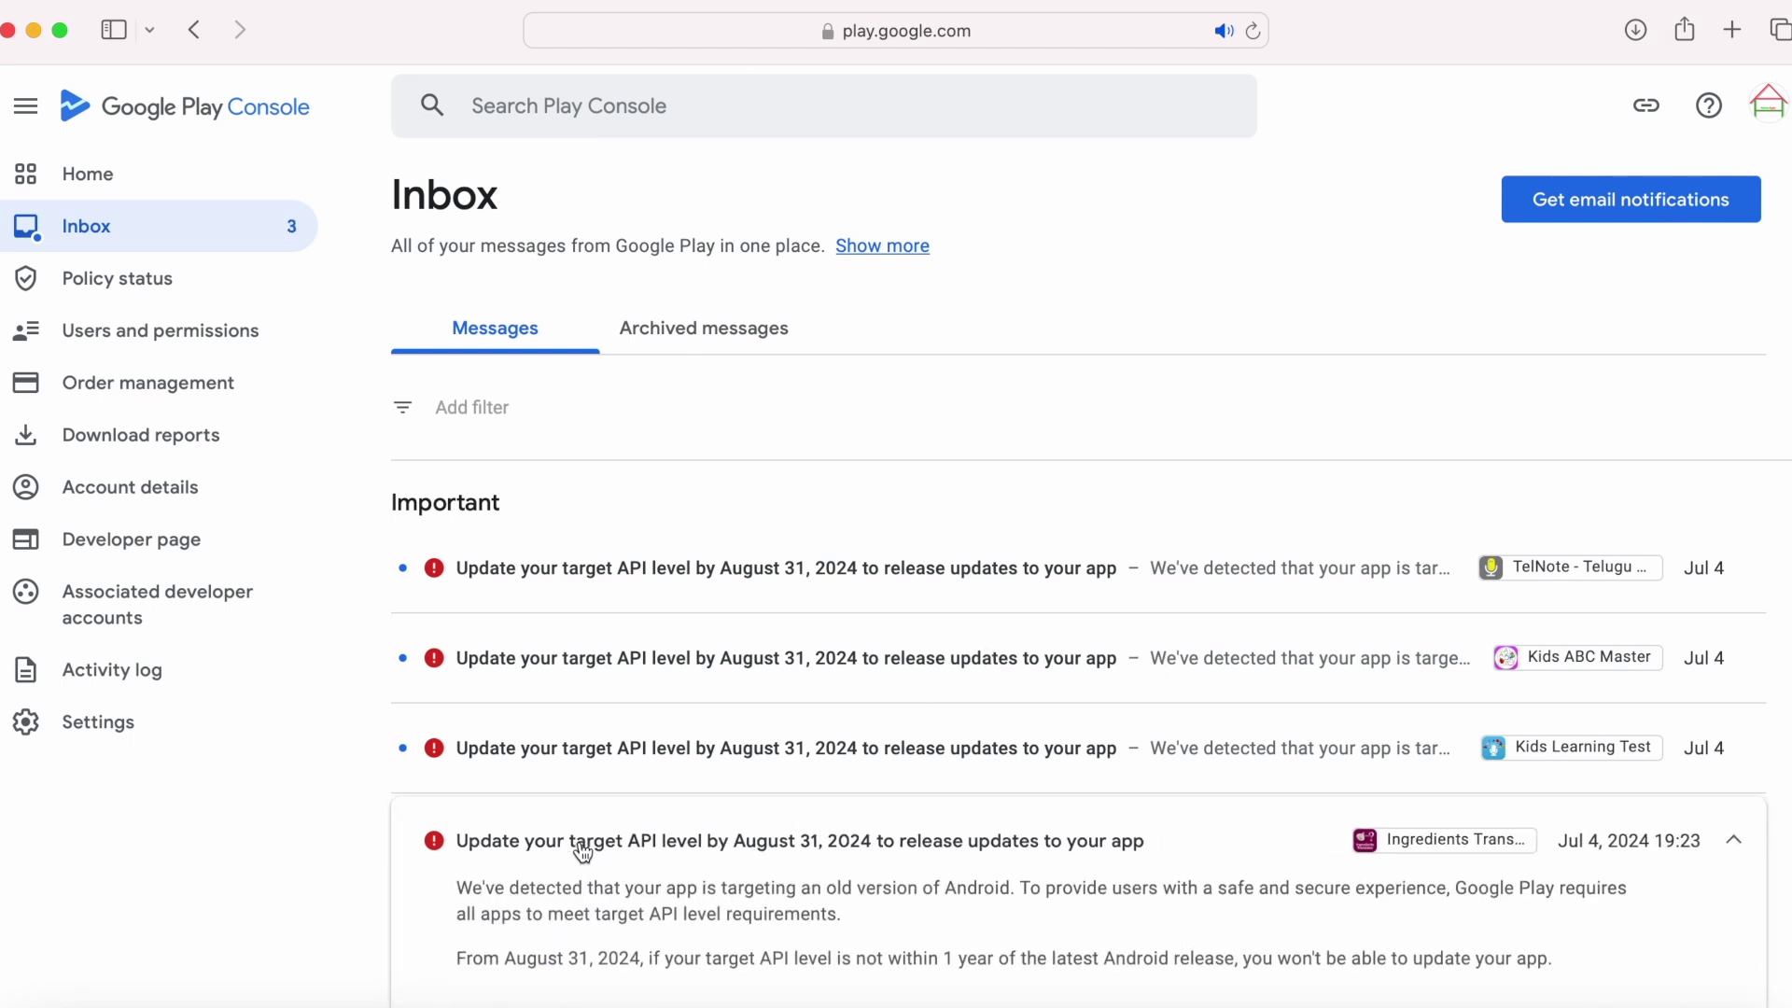
{"action": "scroll", "coordinate": [581, 851], "scroll_direction": "down", "scroll_amount": 5}
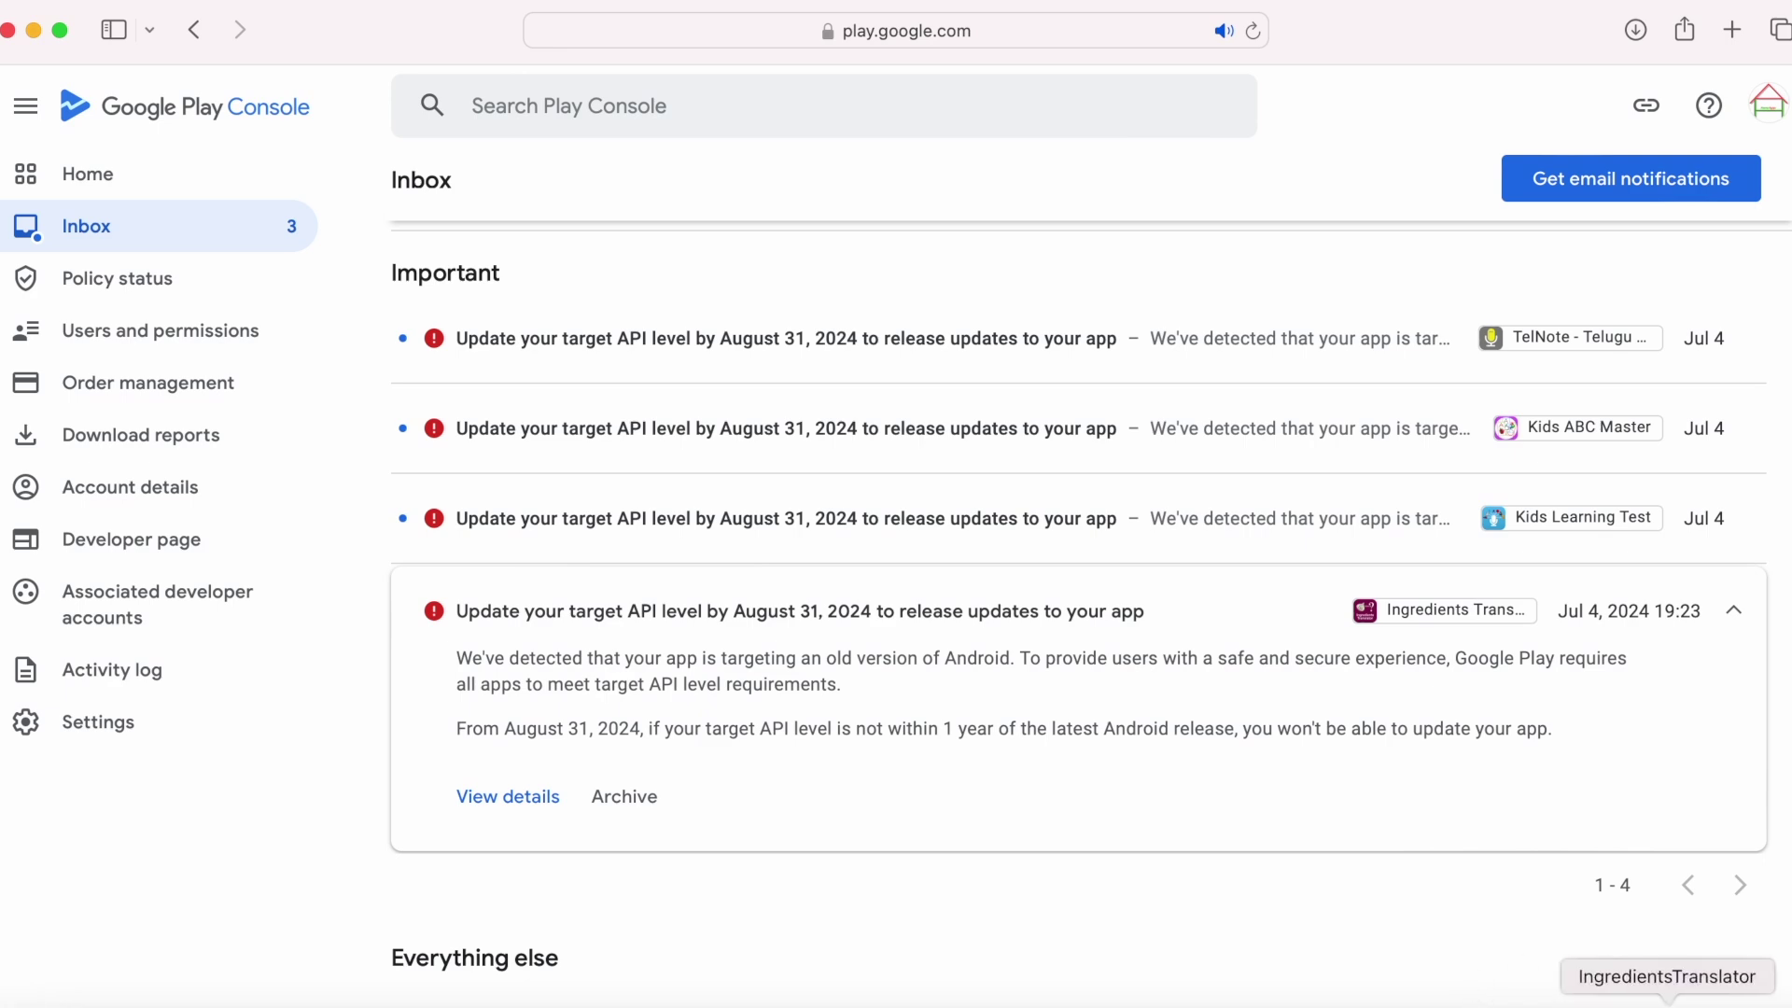
{"action": "left_click", "coordinate": [1666, 1001]}
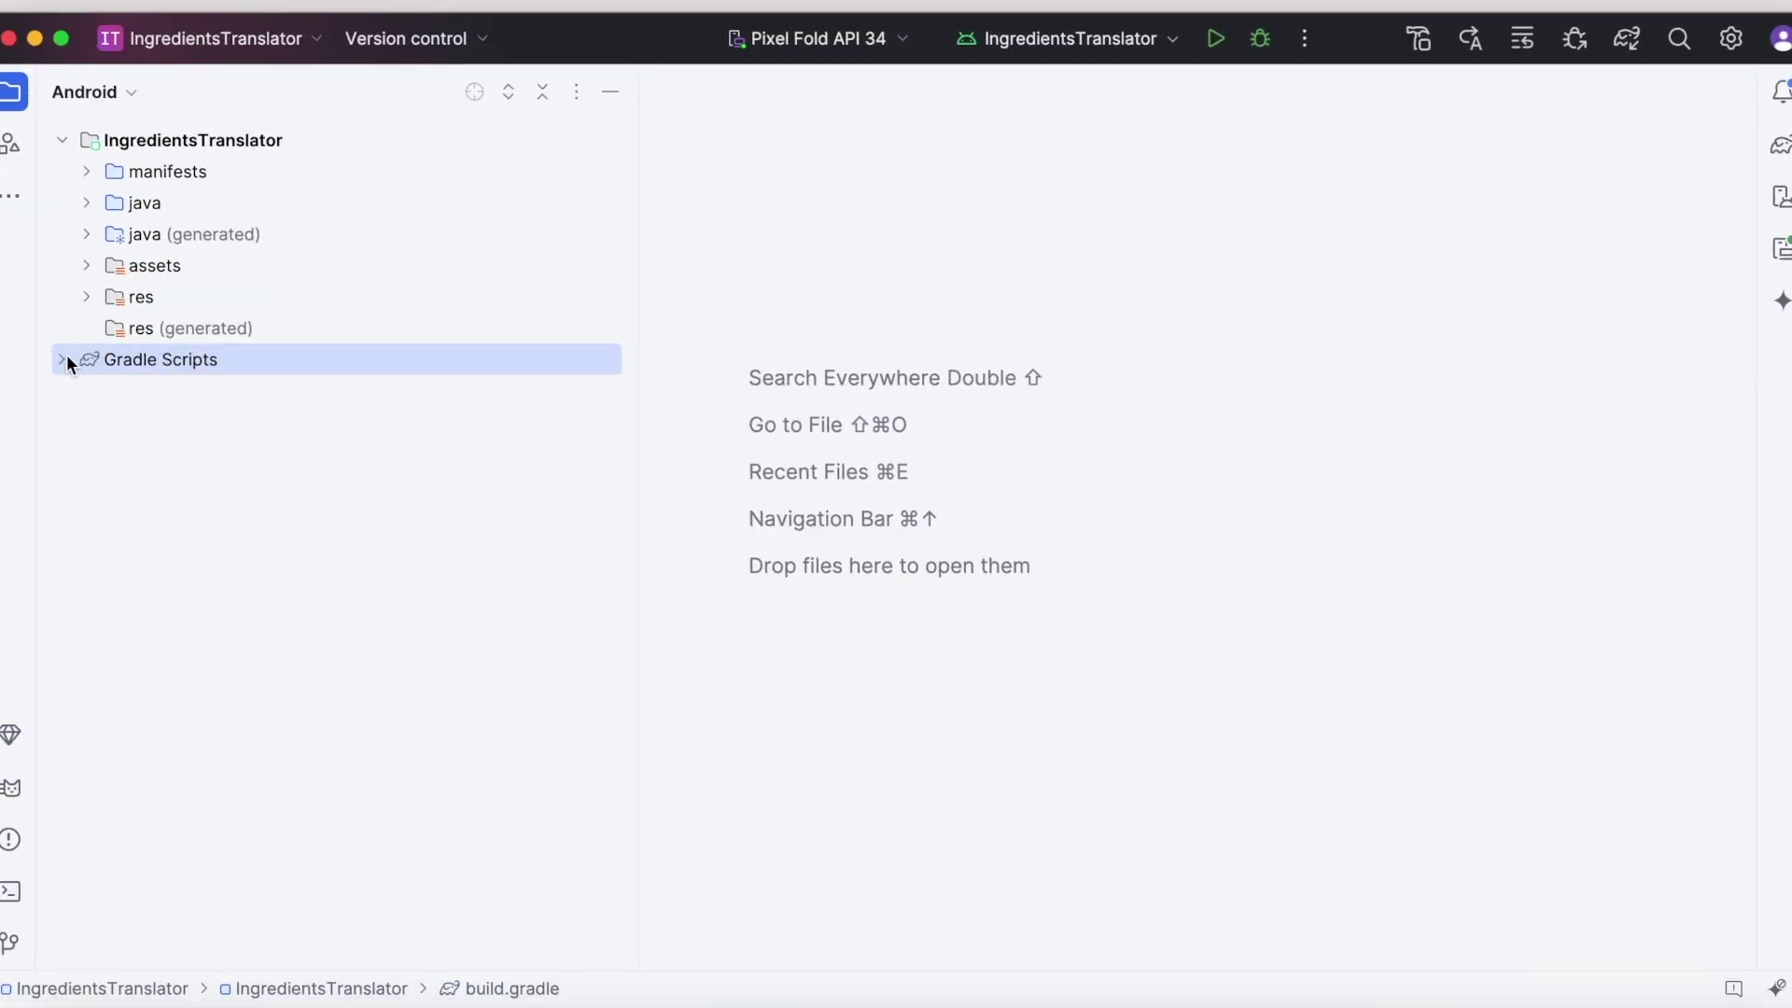
Open the module build.gradle, confirm targetSdkVersion 33 on line 9, then minimize Android Studio
{"action": "left_click", "coordinate": [63, 361]}
{"action": "double_click", "coordinate": [263, 425]}
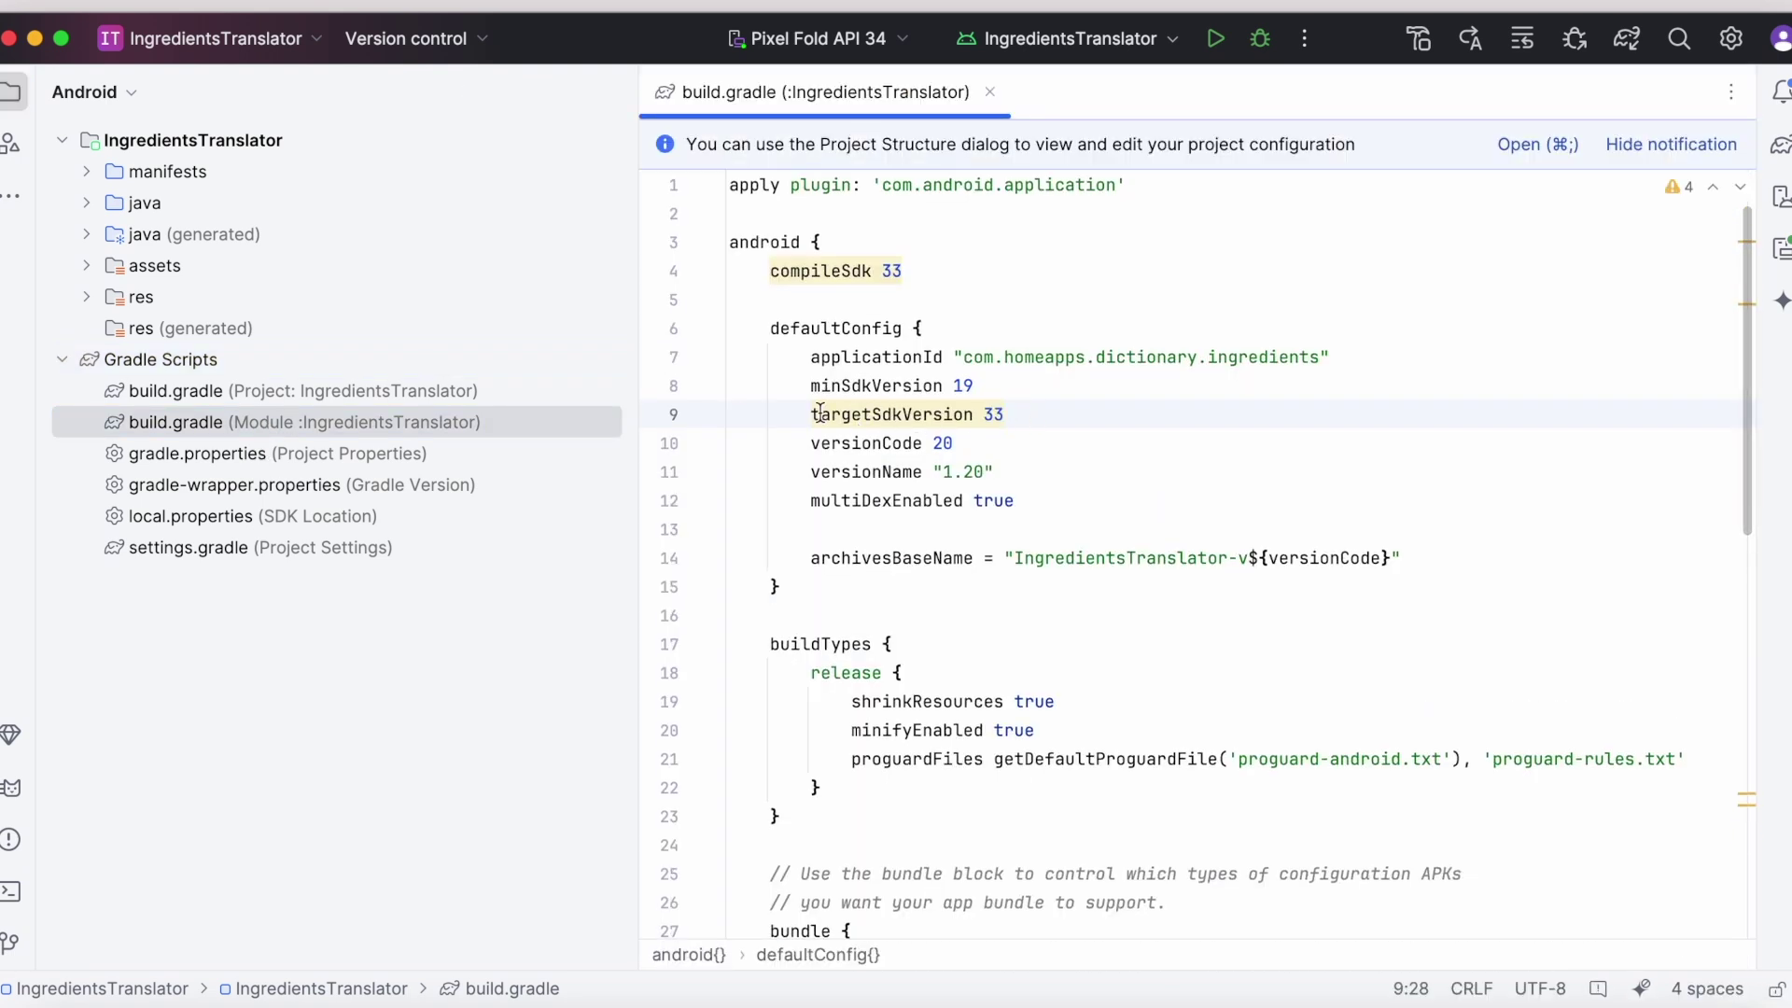
{"action": "left_click_drag", "start_coordinate": [811, 414], "coordinate": [1076, 416]}
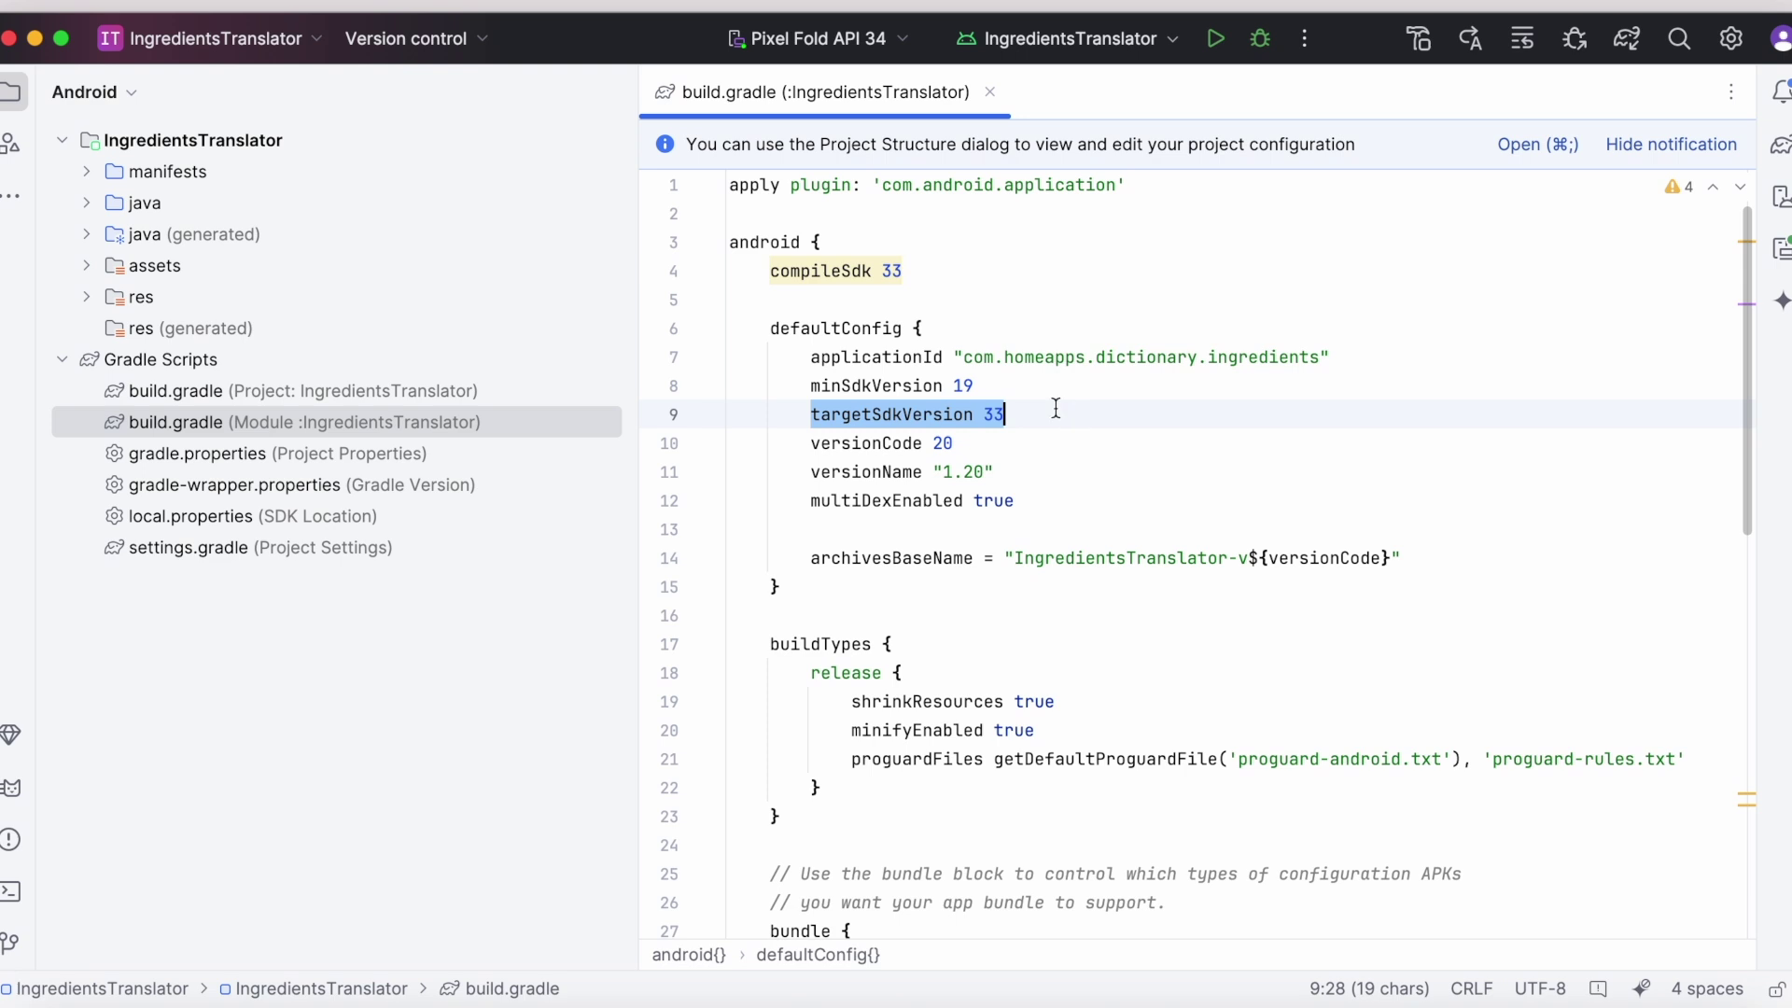
{"action": "key", "text": "shift+Left"}
{"action": "key", "text": "shift+Left"}
{"action": "key", "text": "shift+Left"}
{"action": "mouse_move", "coordinate": [932, 416]}
{"action": "left_click", "coordinate": [1119, 409]}
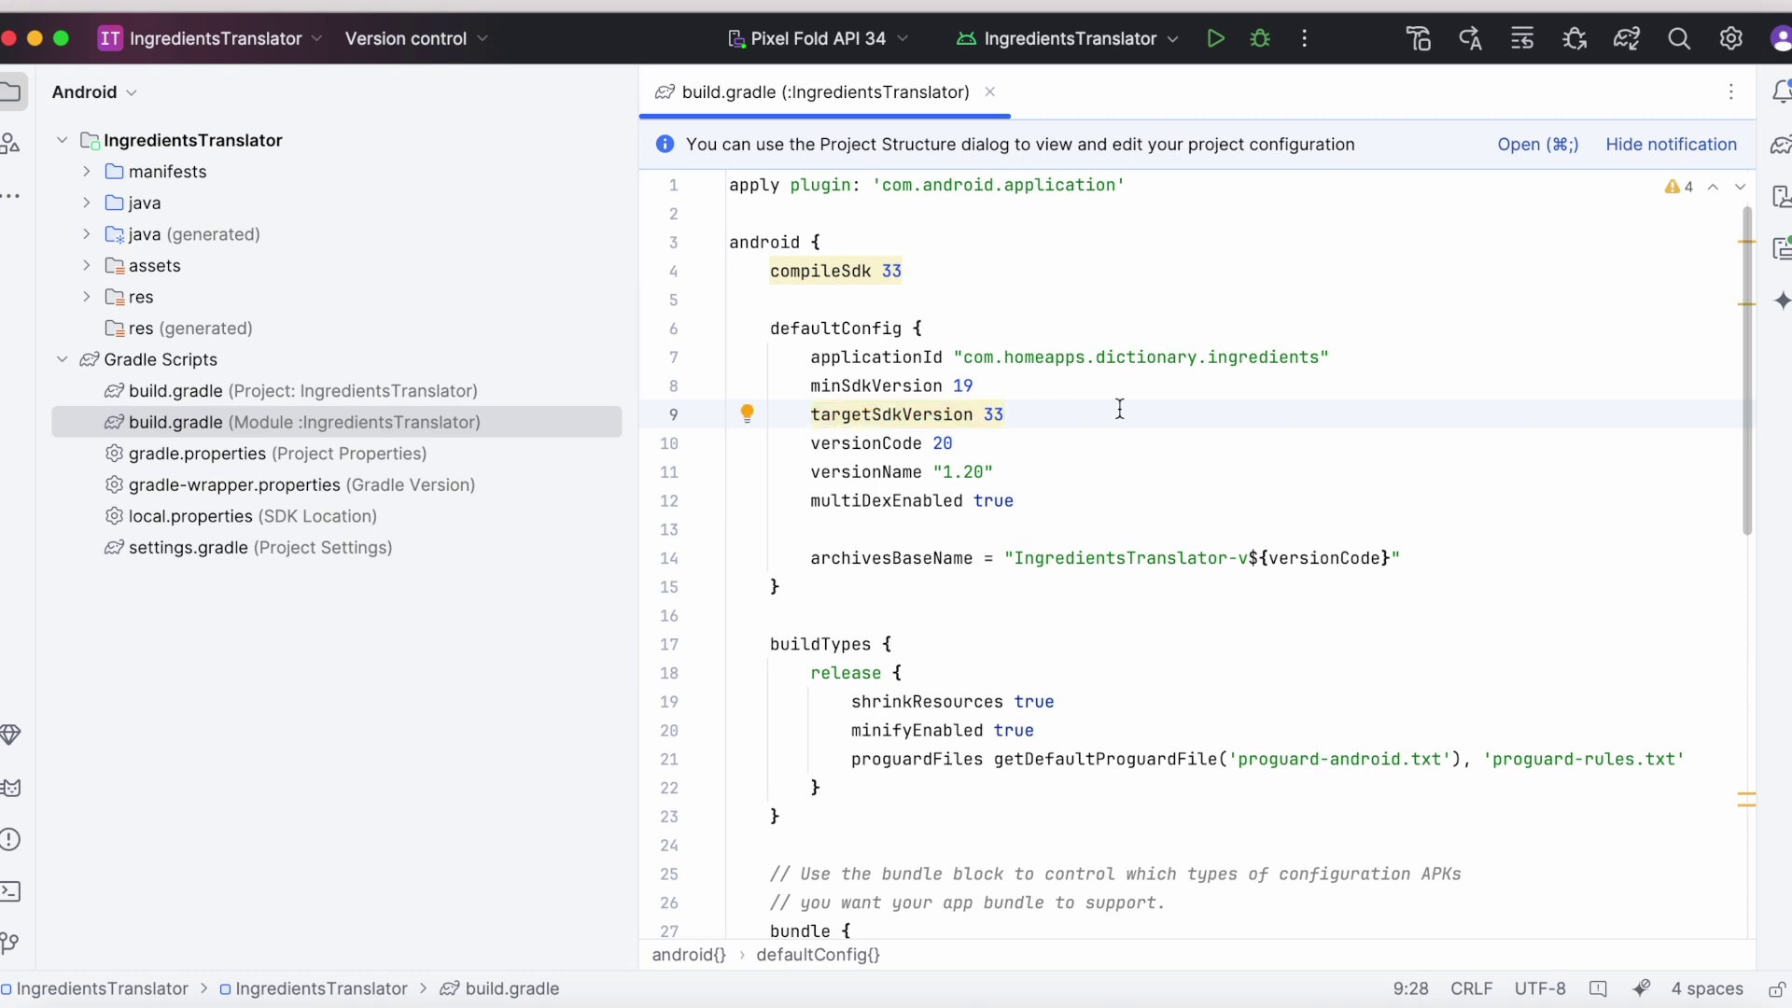
{"action": "left_click", "coordinate": [34, 39]}
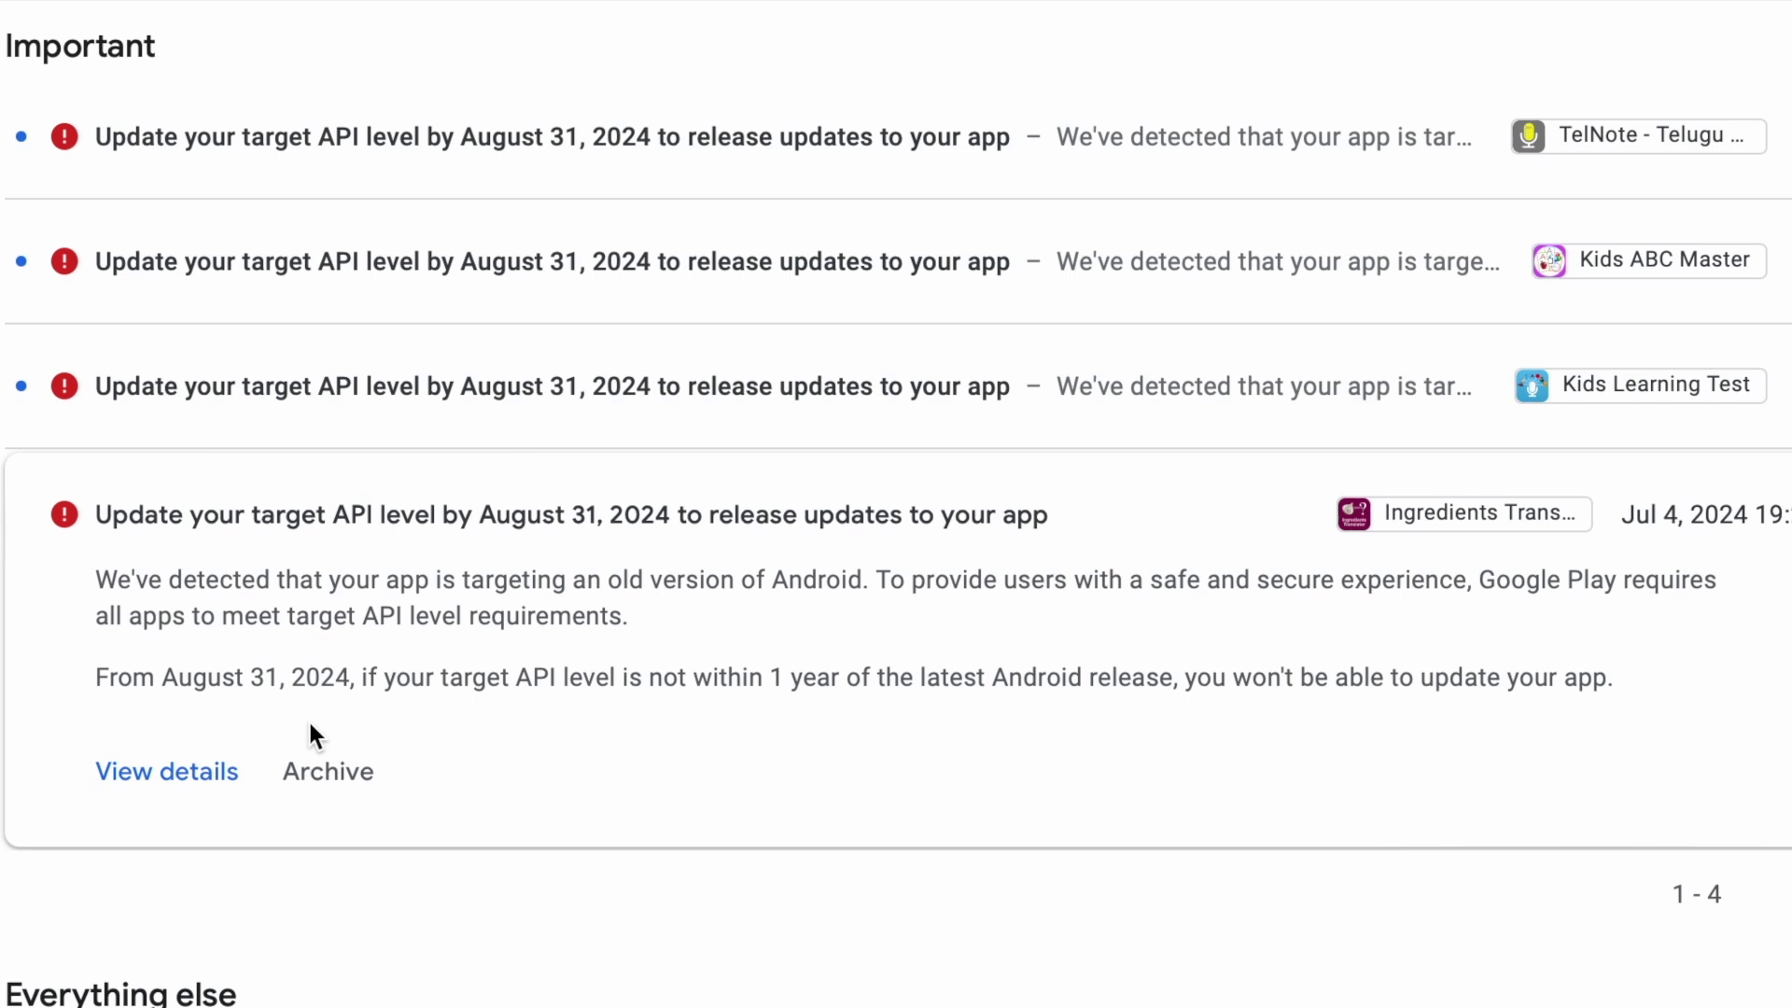
{"action": "left_click_drag", "start_coordinate": [96, 680], "coordinate": [1637, 681]}
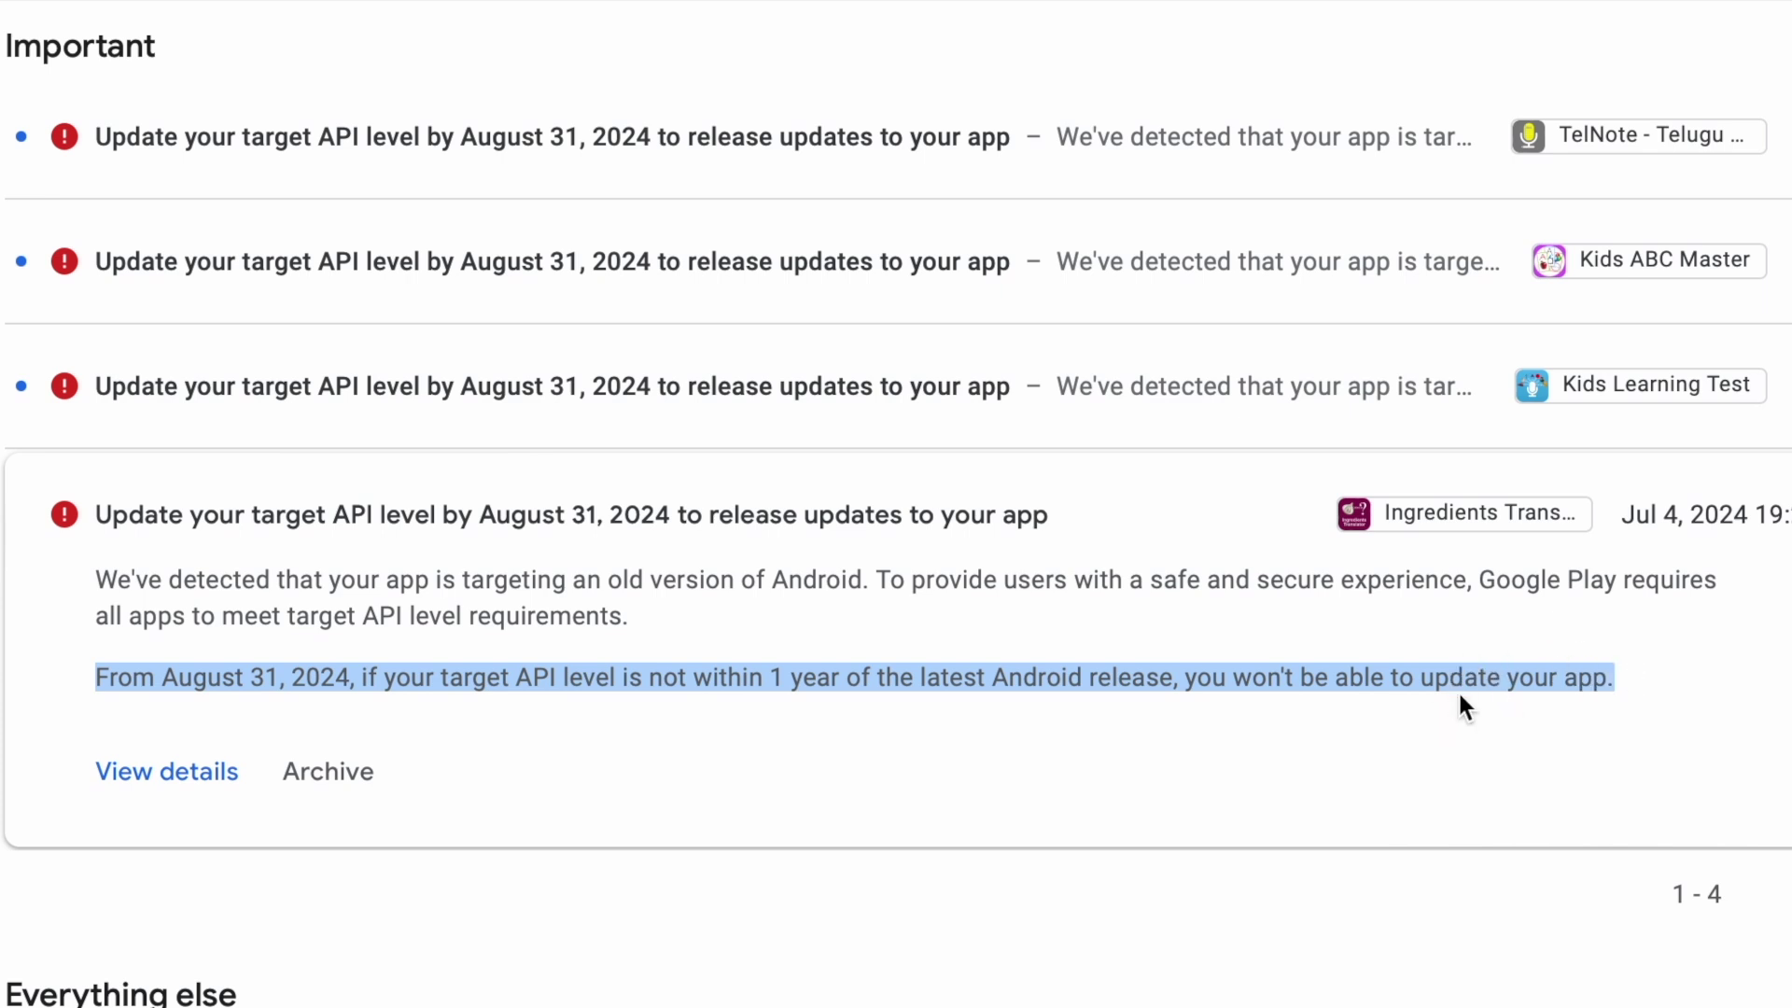
{"action": "left_click", "coordinate": [184, 676]}
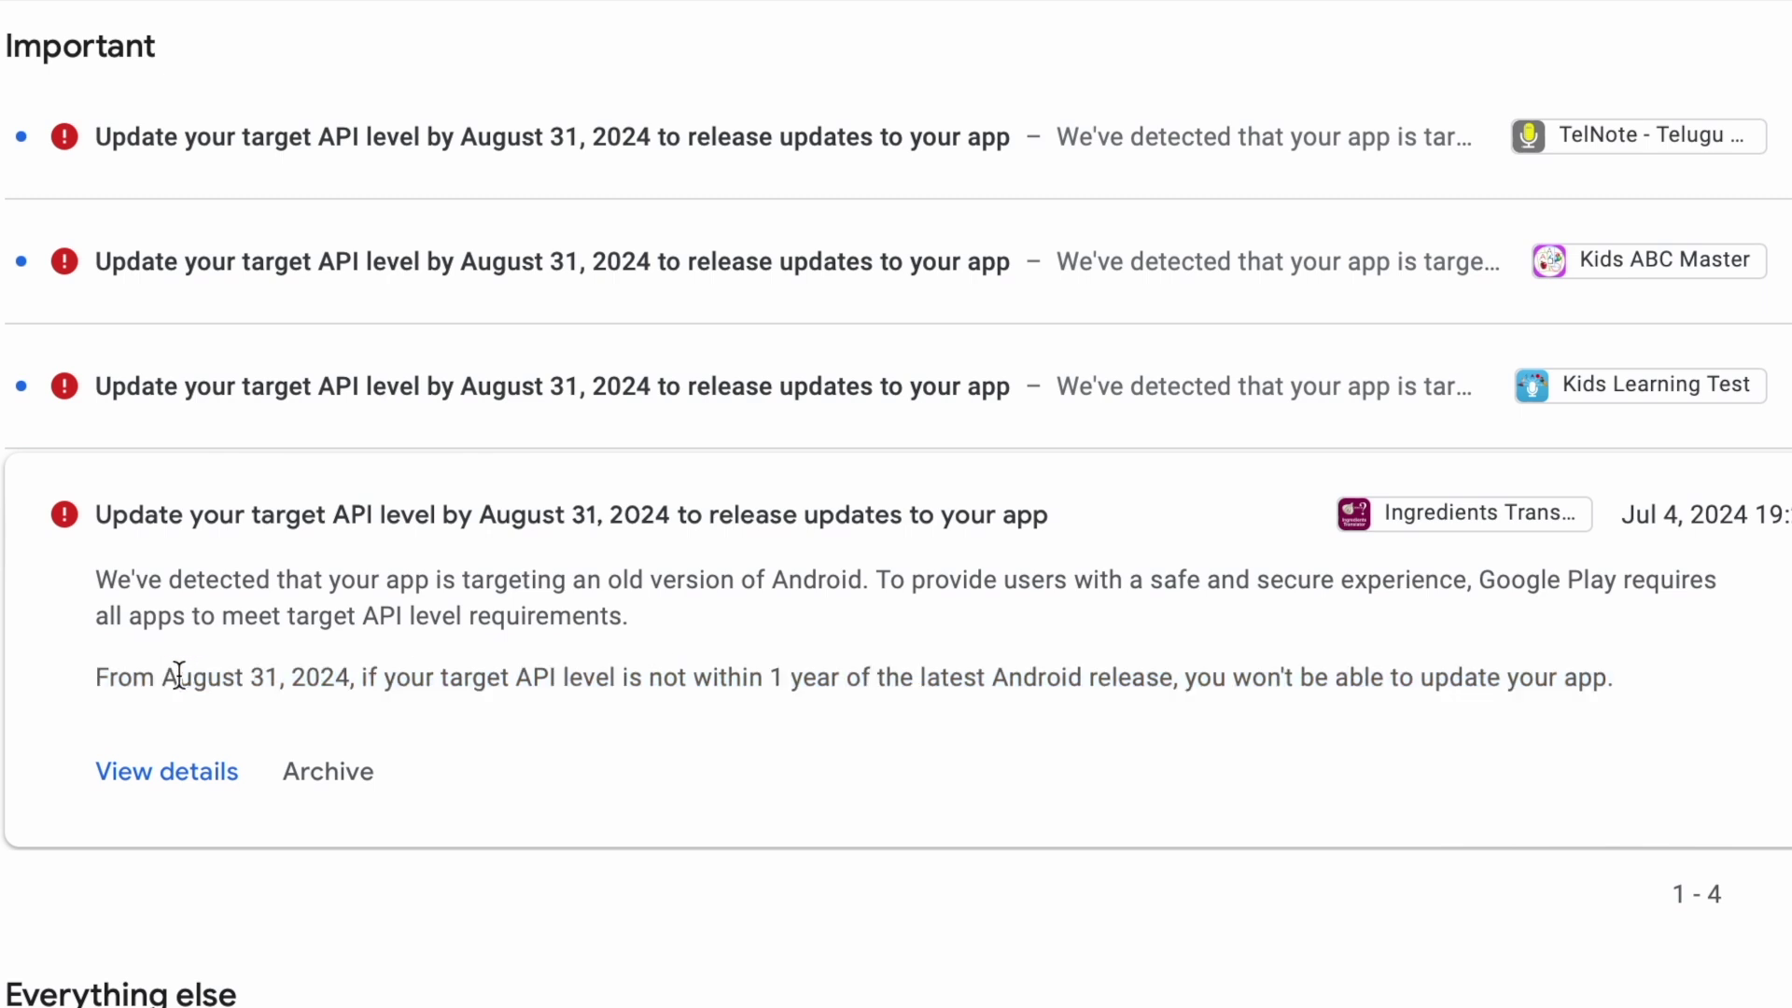
{"action": "left_click_drag", "start_coordinate": [163, 676], "coordinate": [353, 678]}
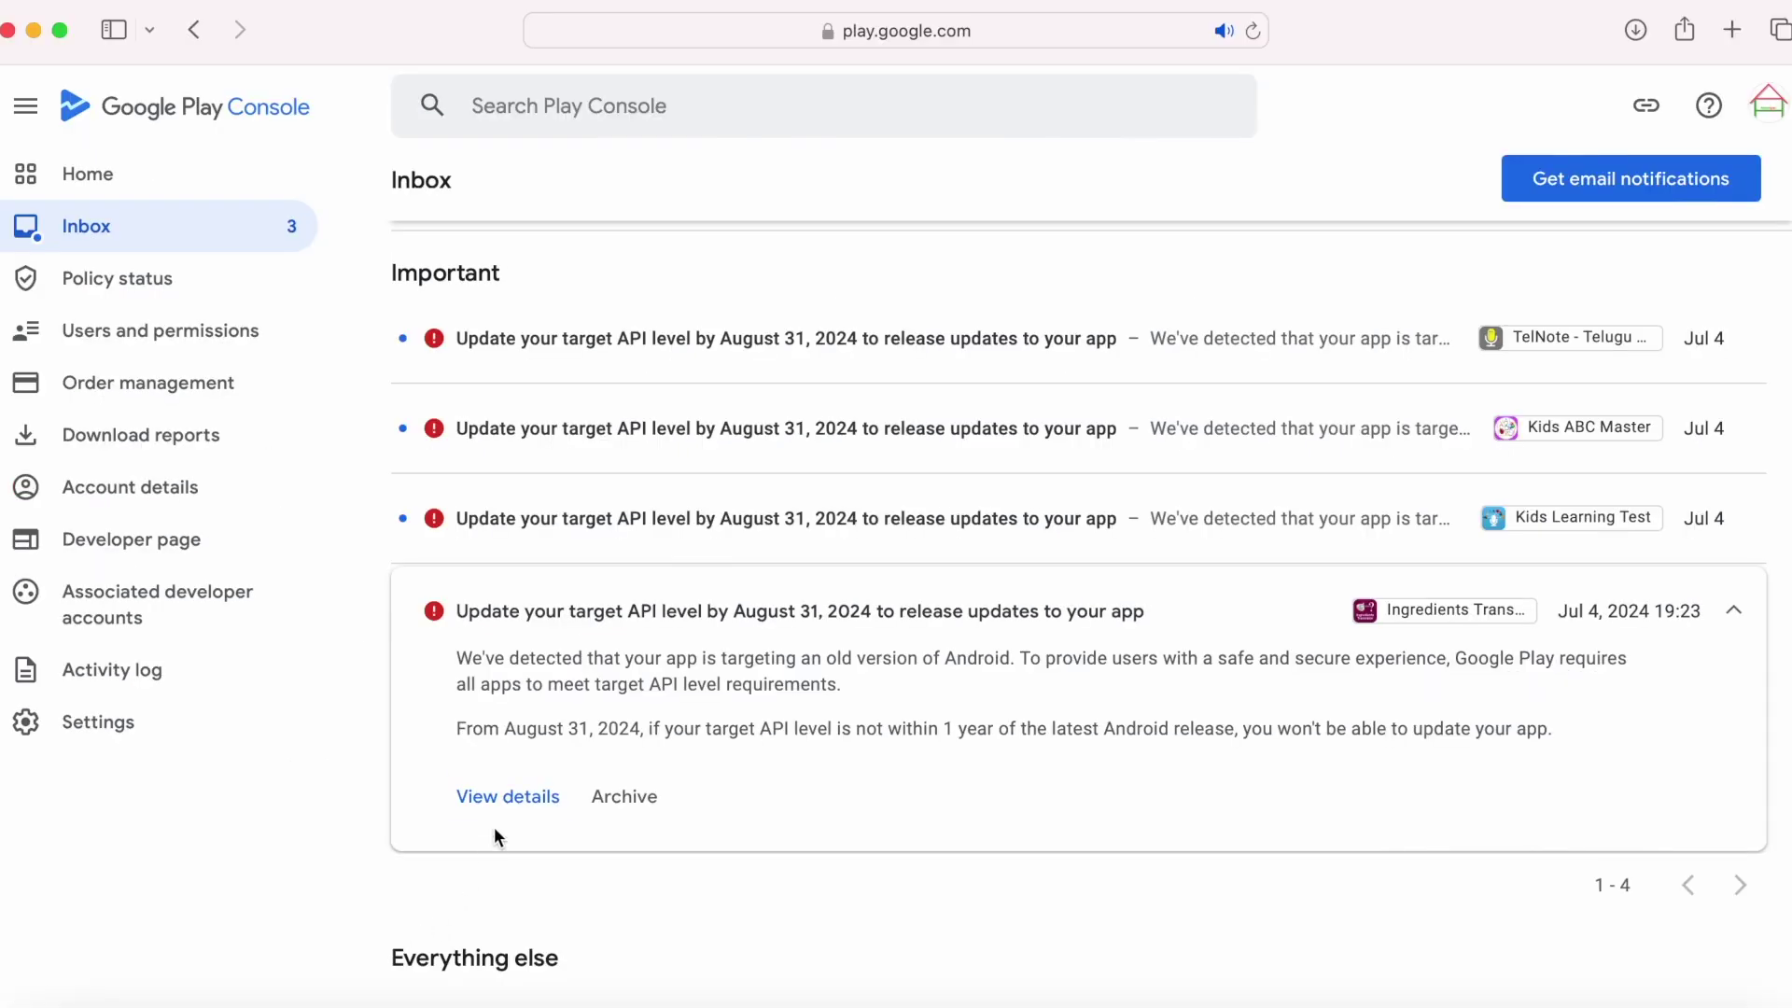
Open the issue details and review the summary: API level 34 required by Aug 31, 2024
{"action": "left_click", "coordinate": [500, 799]}
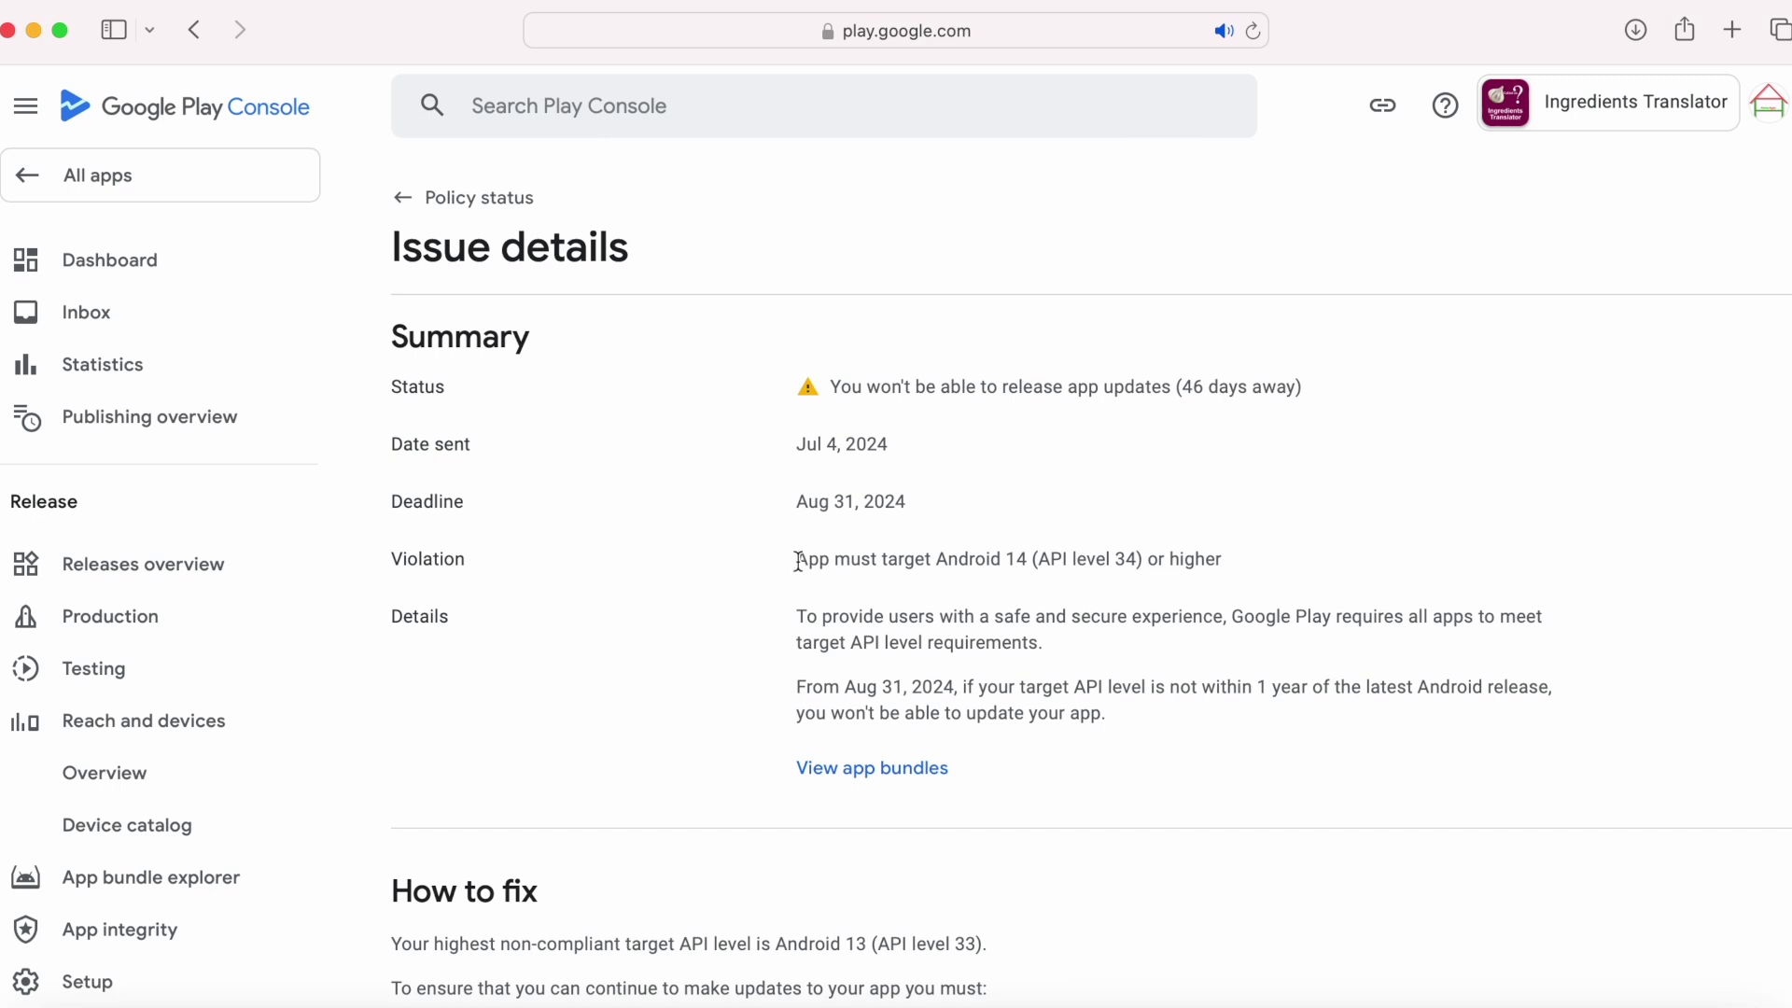
{"action": "left_click_drag", "start_coordinate": [796, 558], "coordinate": [1224, 551]}
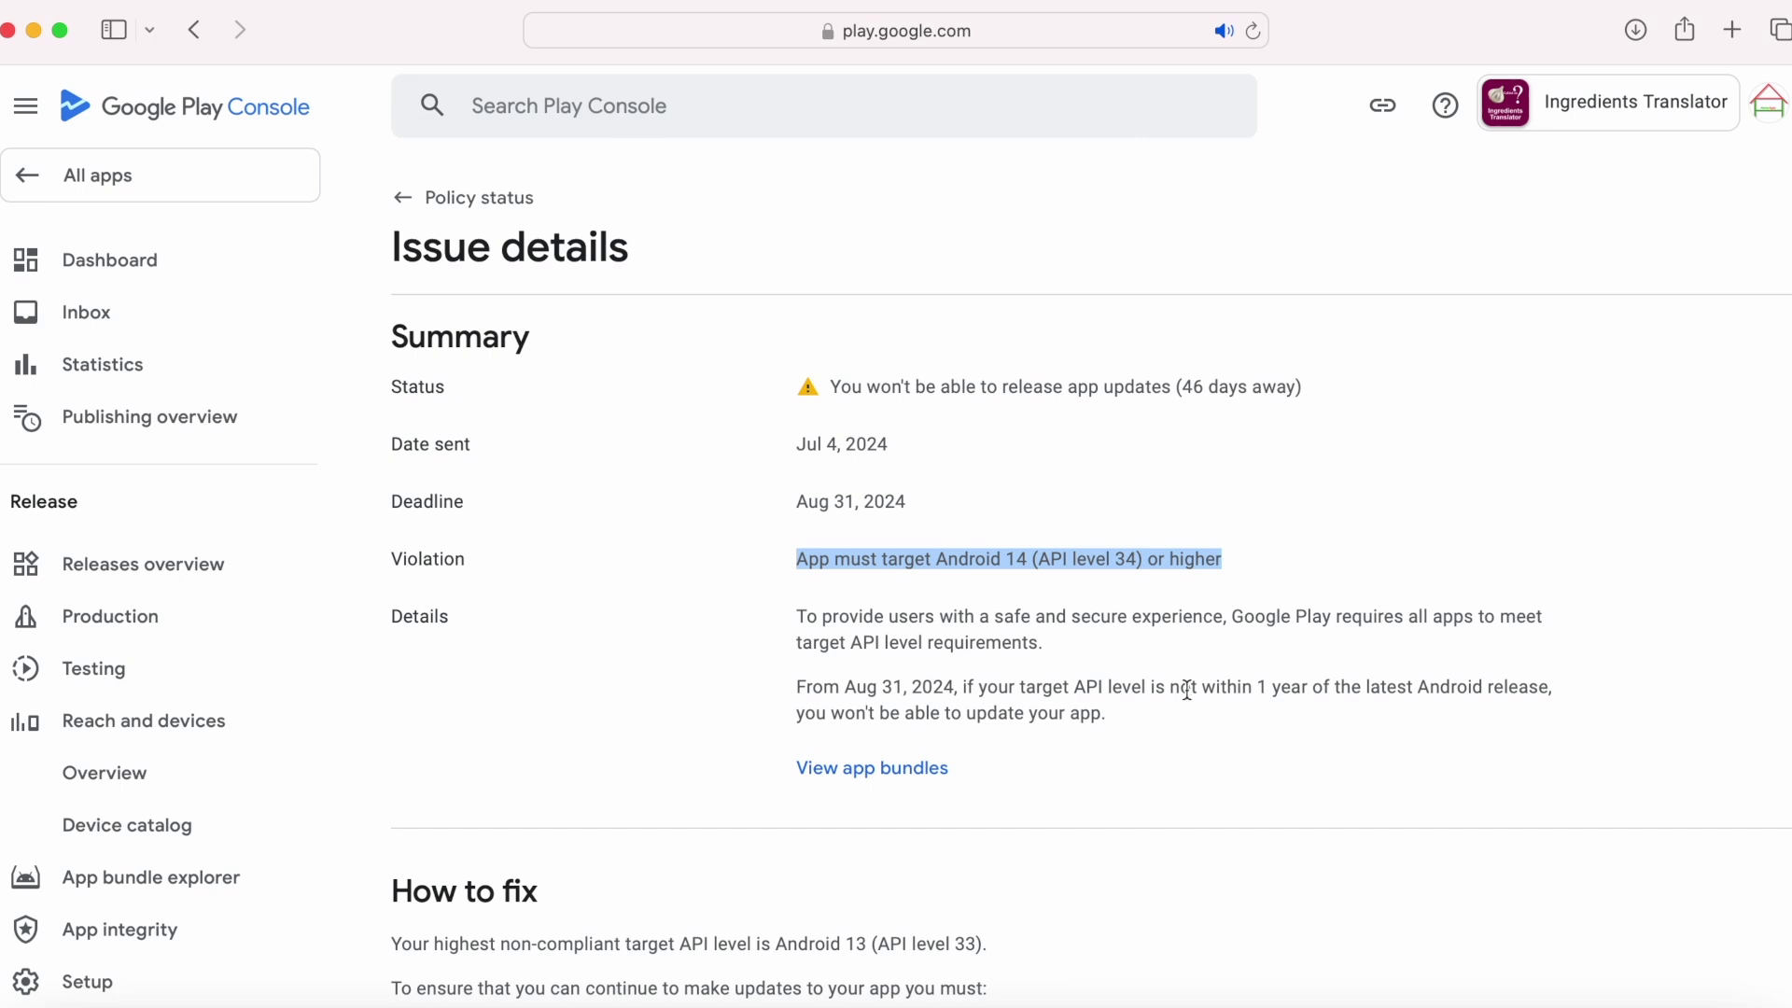
{"action": "left_click", "coordinate": [1203, 711]}
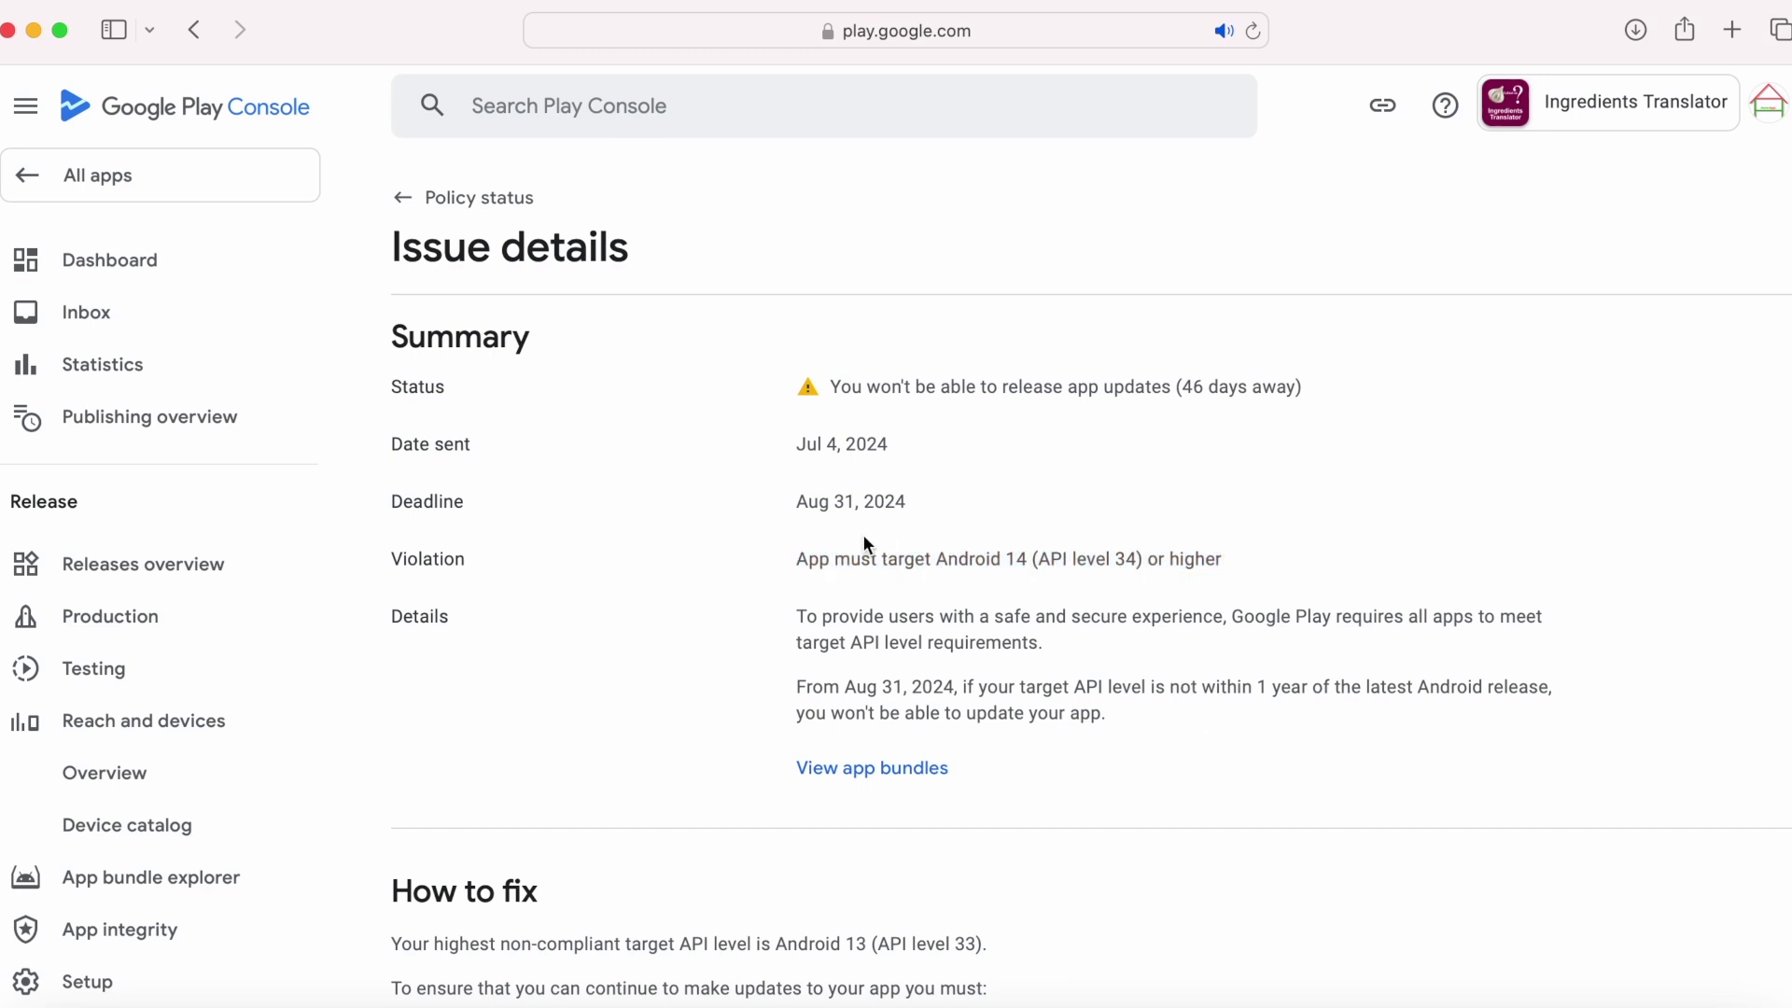
{"action": "left_click_drag", "start_coordinate": [795, 501], "coordinate": [976, 504]}
{"action": "left_click", "coordinate": [1075, 682]}
{"action": "scroll", "coordinate": [1140, 736], "scroll_direction": "down", "scroll_amount": 5}
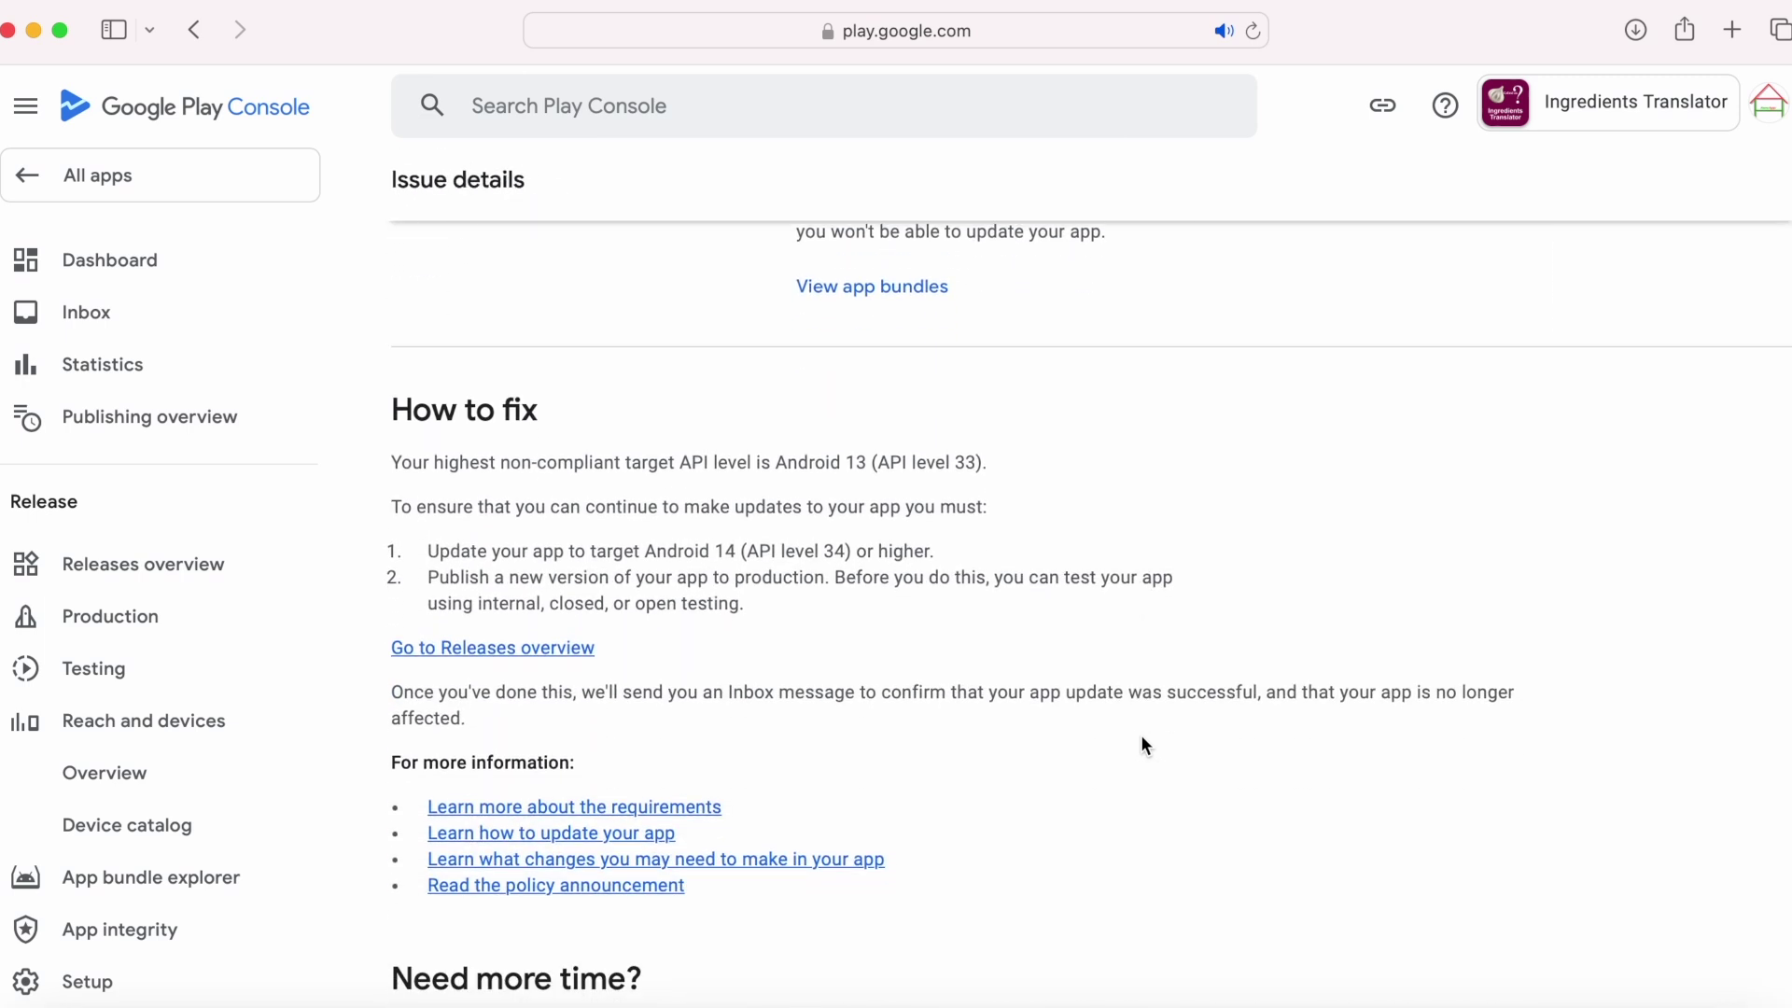
Review the How to fix steps: target Android 14 (API 34) and publish a new production version
{"action": "left_click_drag", "start_coordinate": [414, 431], "coordinate": [590, 401]}
{"action": "left_click", "coordinate": [537, 505]}
{"action": "left_click_drag", "start_coordinate": [429, 551], "coordinate": [992, 551]}
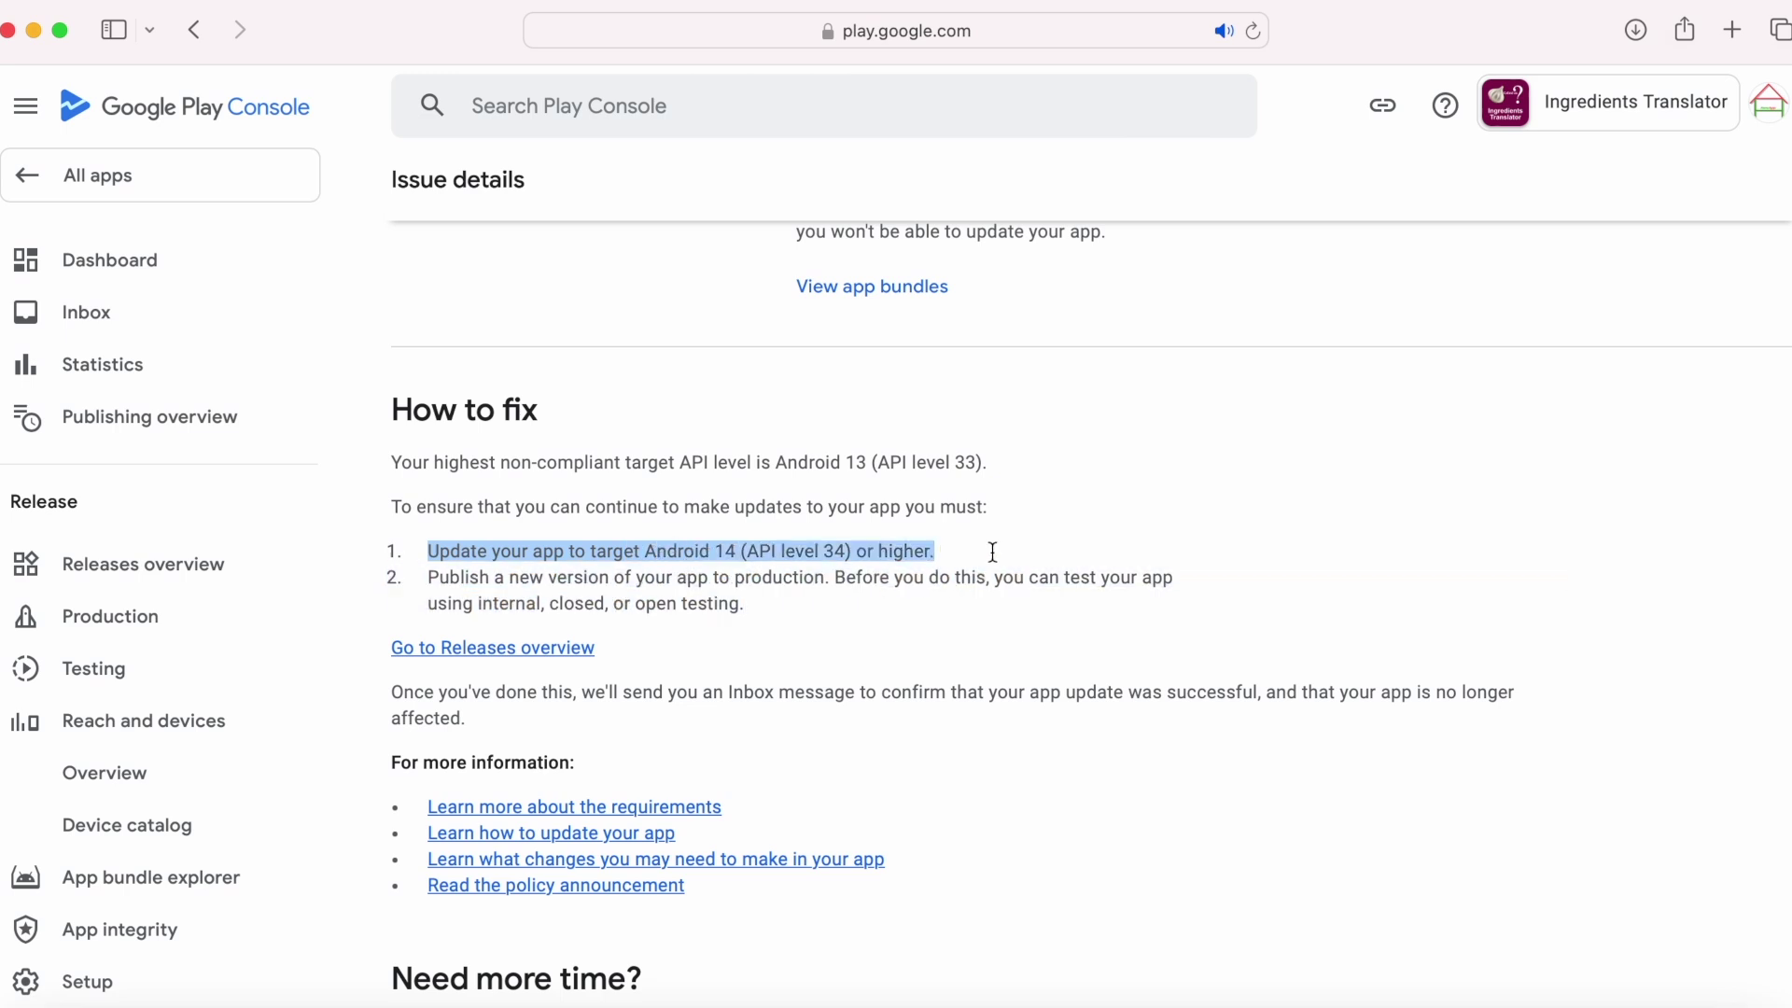
{"action": "left_click", "coordinate": [456, 589]}
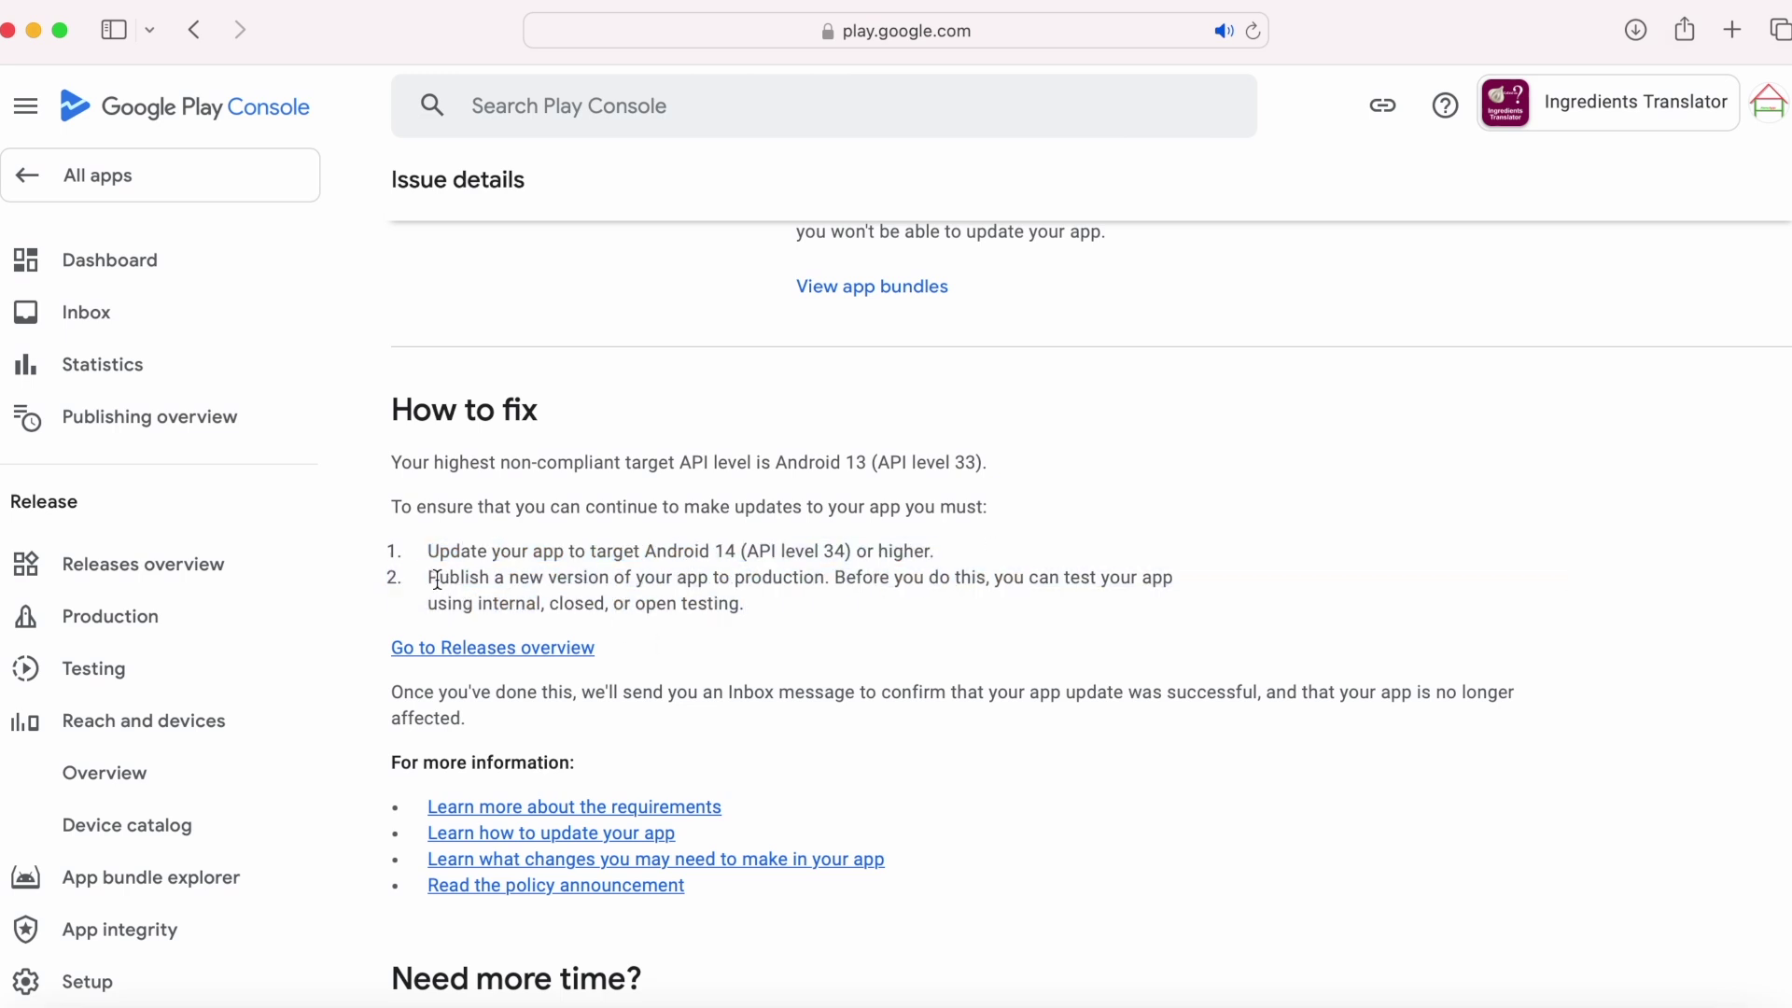
{"action": "left_click_drag", "start_coordinate": [429, 576], "coordinate": [826, 578]}
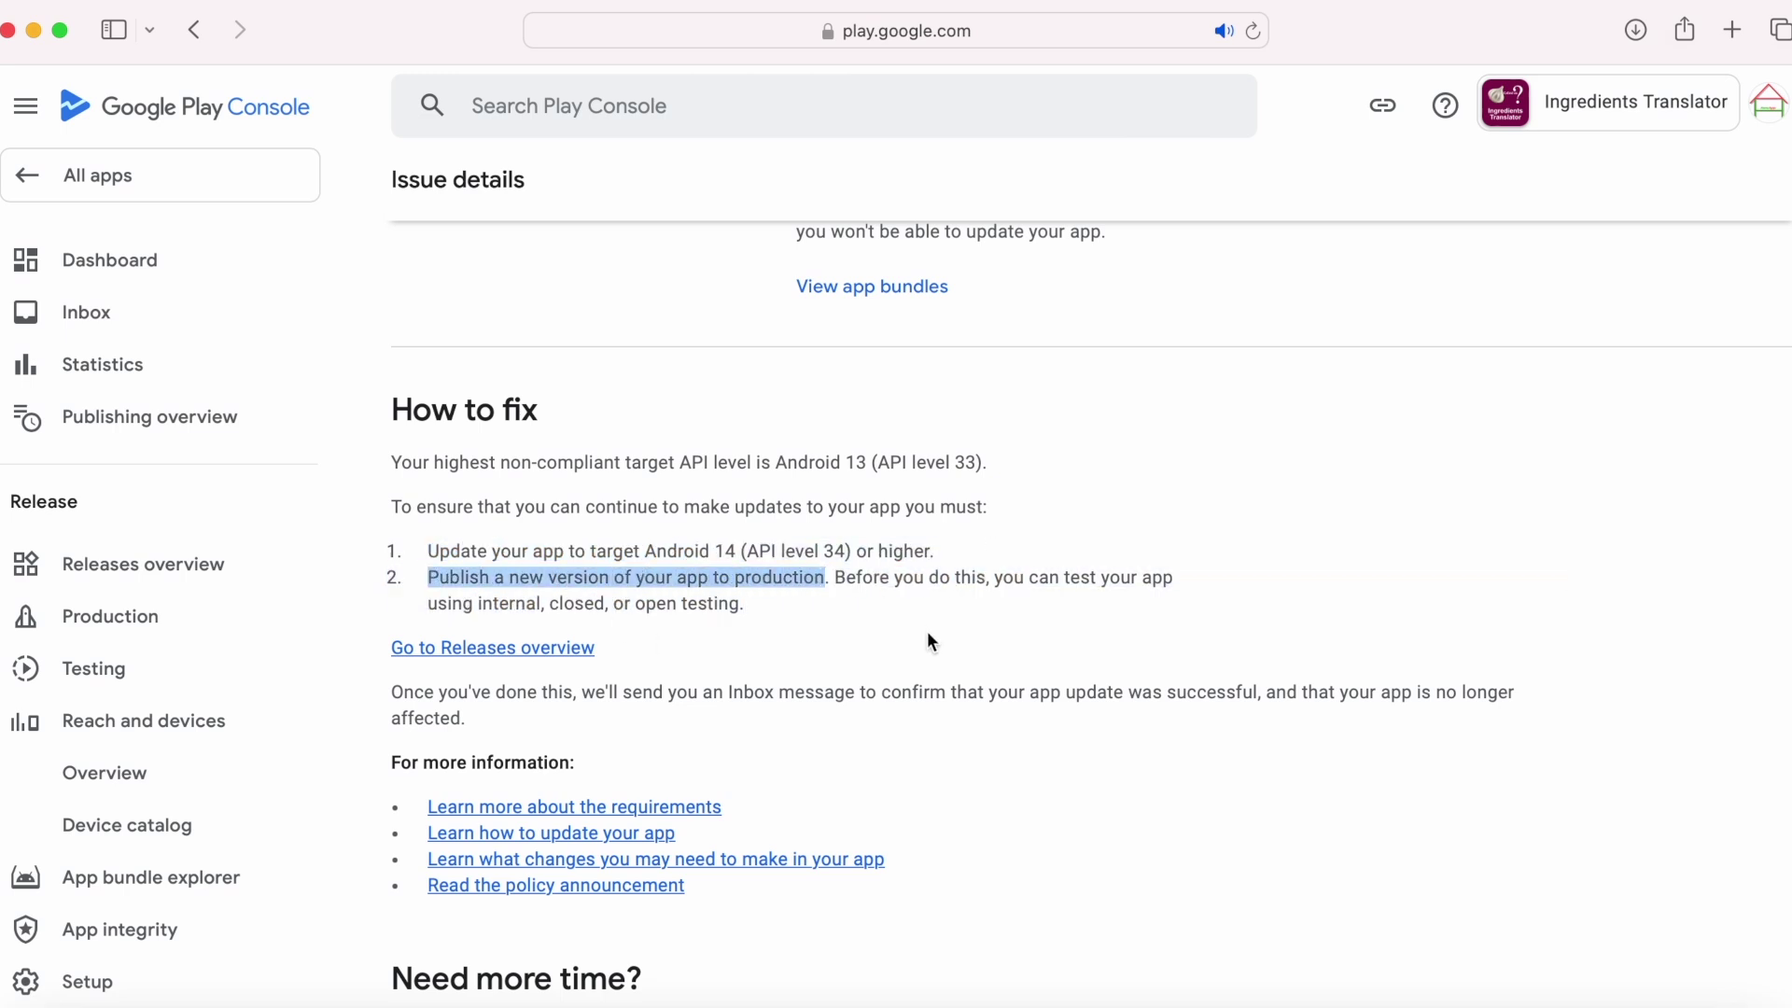
{"action": "left_click", "coordinate": [726, 769]}
{"action": "scroll", "coordinate": [726, 769], "scroll_direction": "up", "scroll_amount": 5}
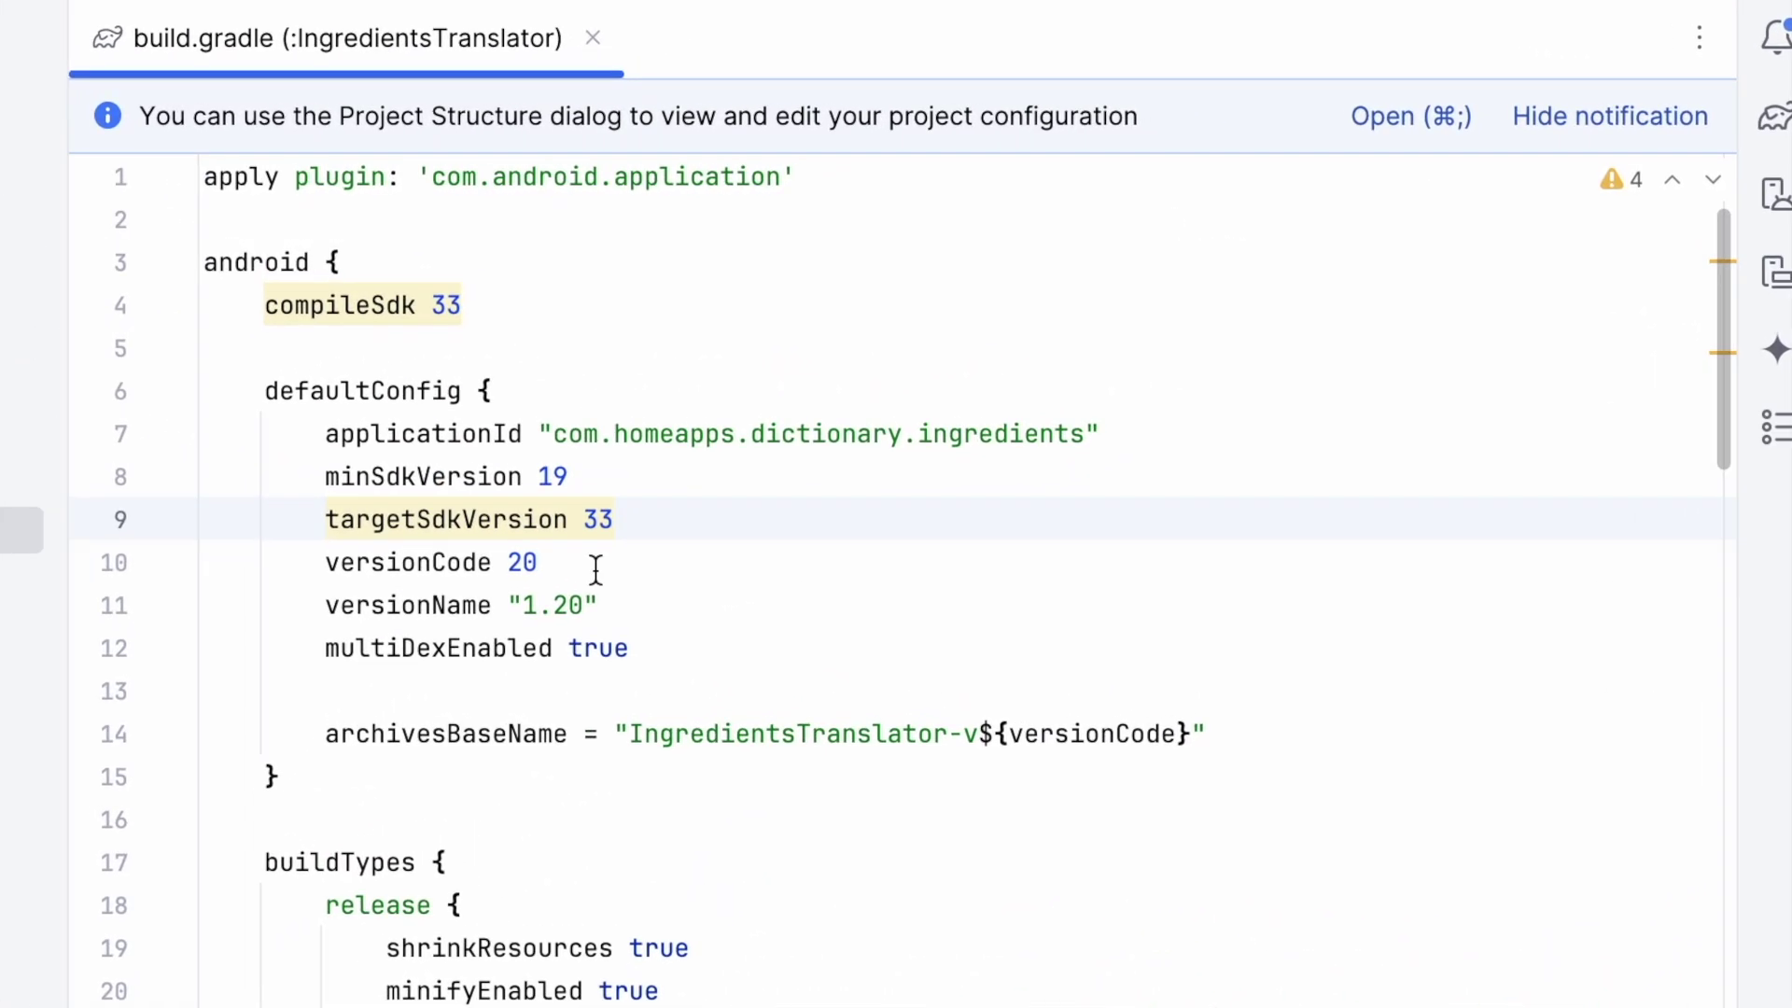
Change targetSdkVersion on line 9 and compileSdk on line 4 from 33 to 34
{"action": "key", "text": "BackSpace"}
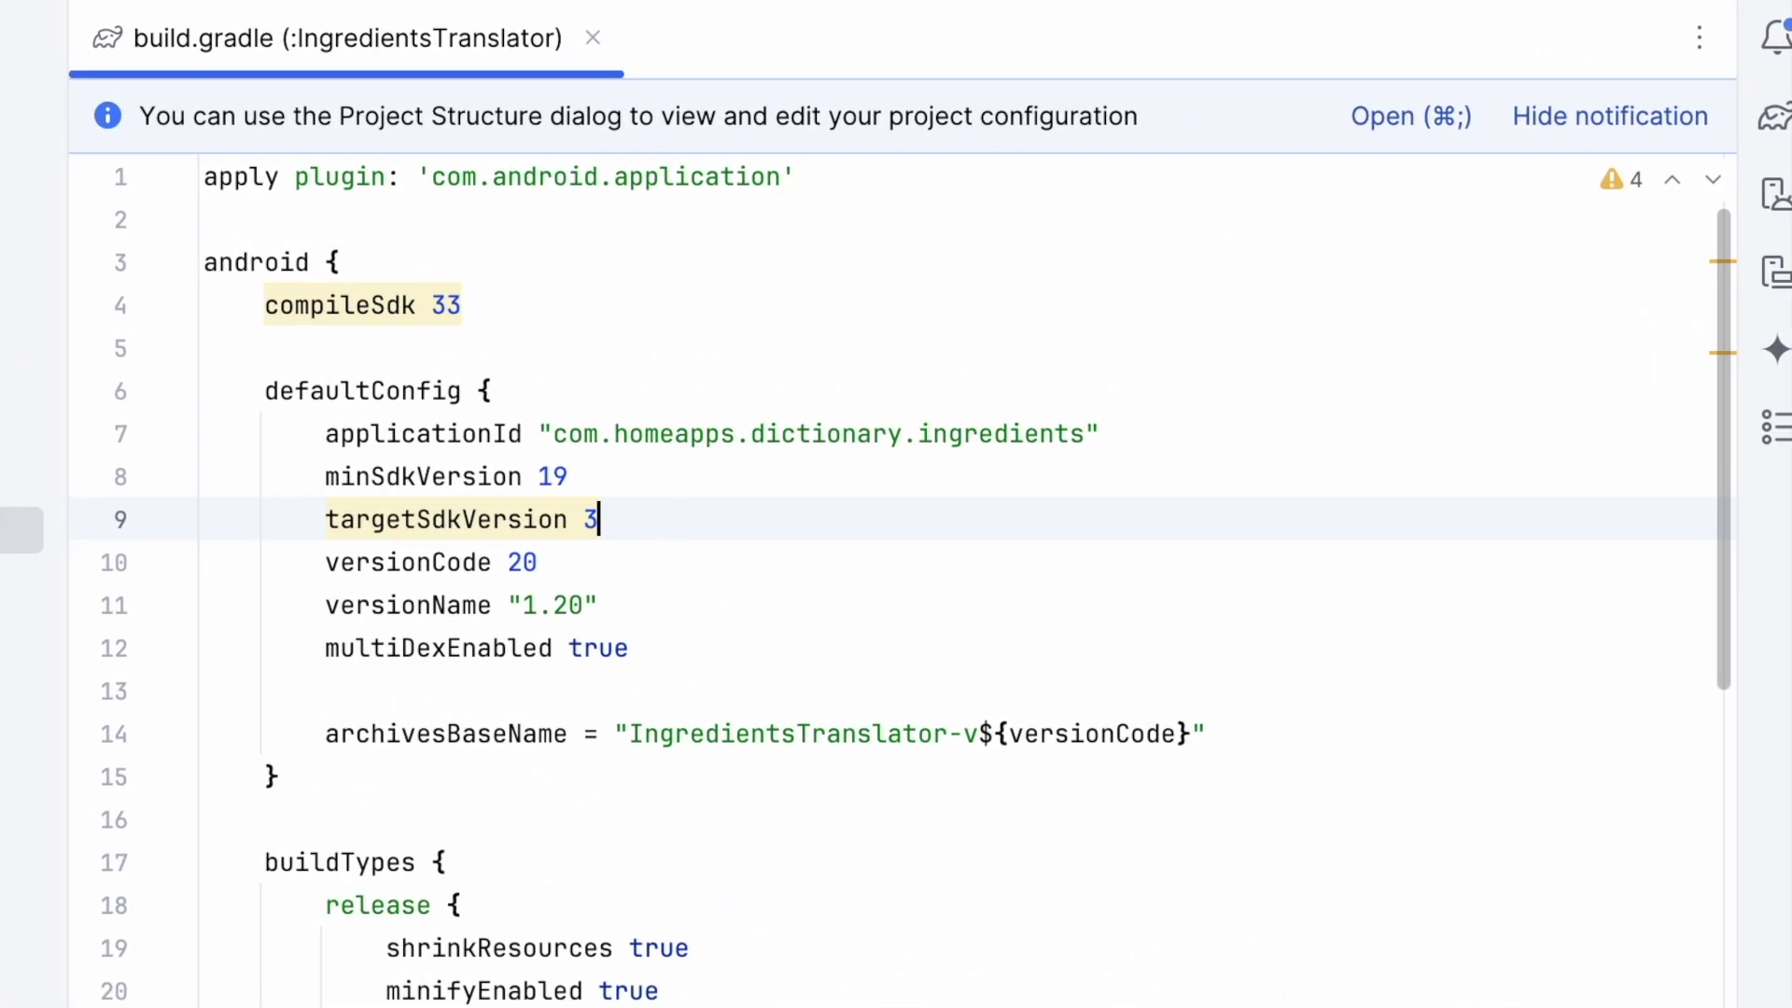
{"action": "type", "text": "4"}
{"action": "left_click", "coordinate": [467, 308]}
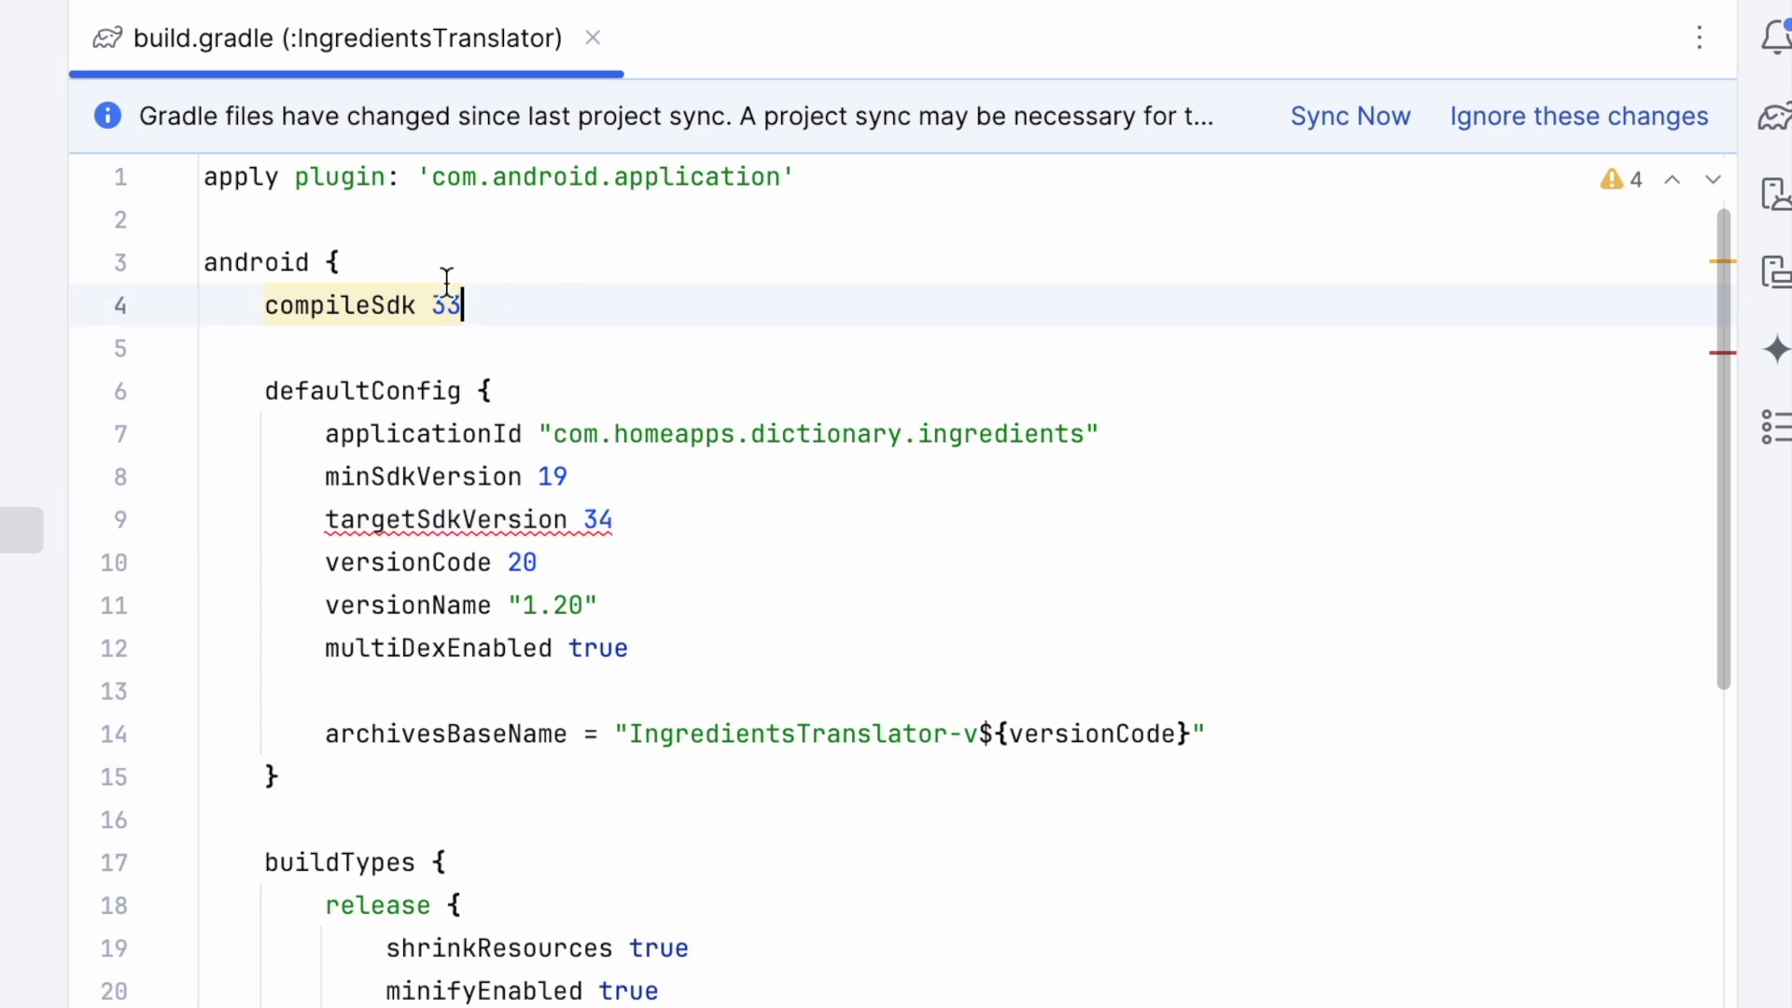
{"action": "key", "text": "BackSpace"}
{"action": "type", "text": "4"}
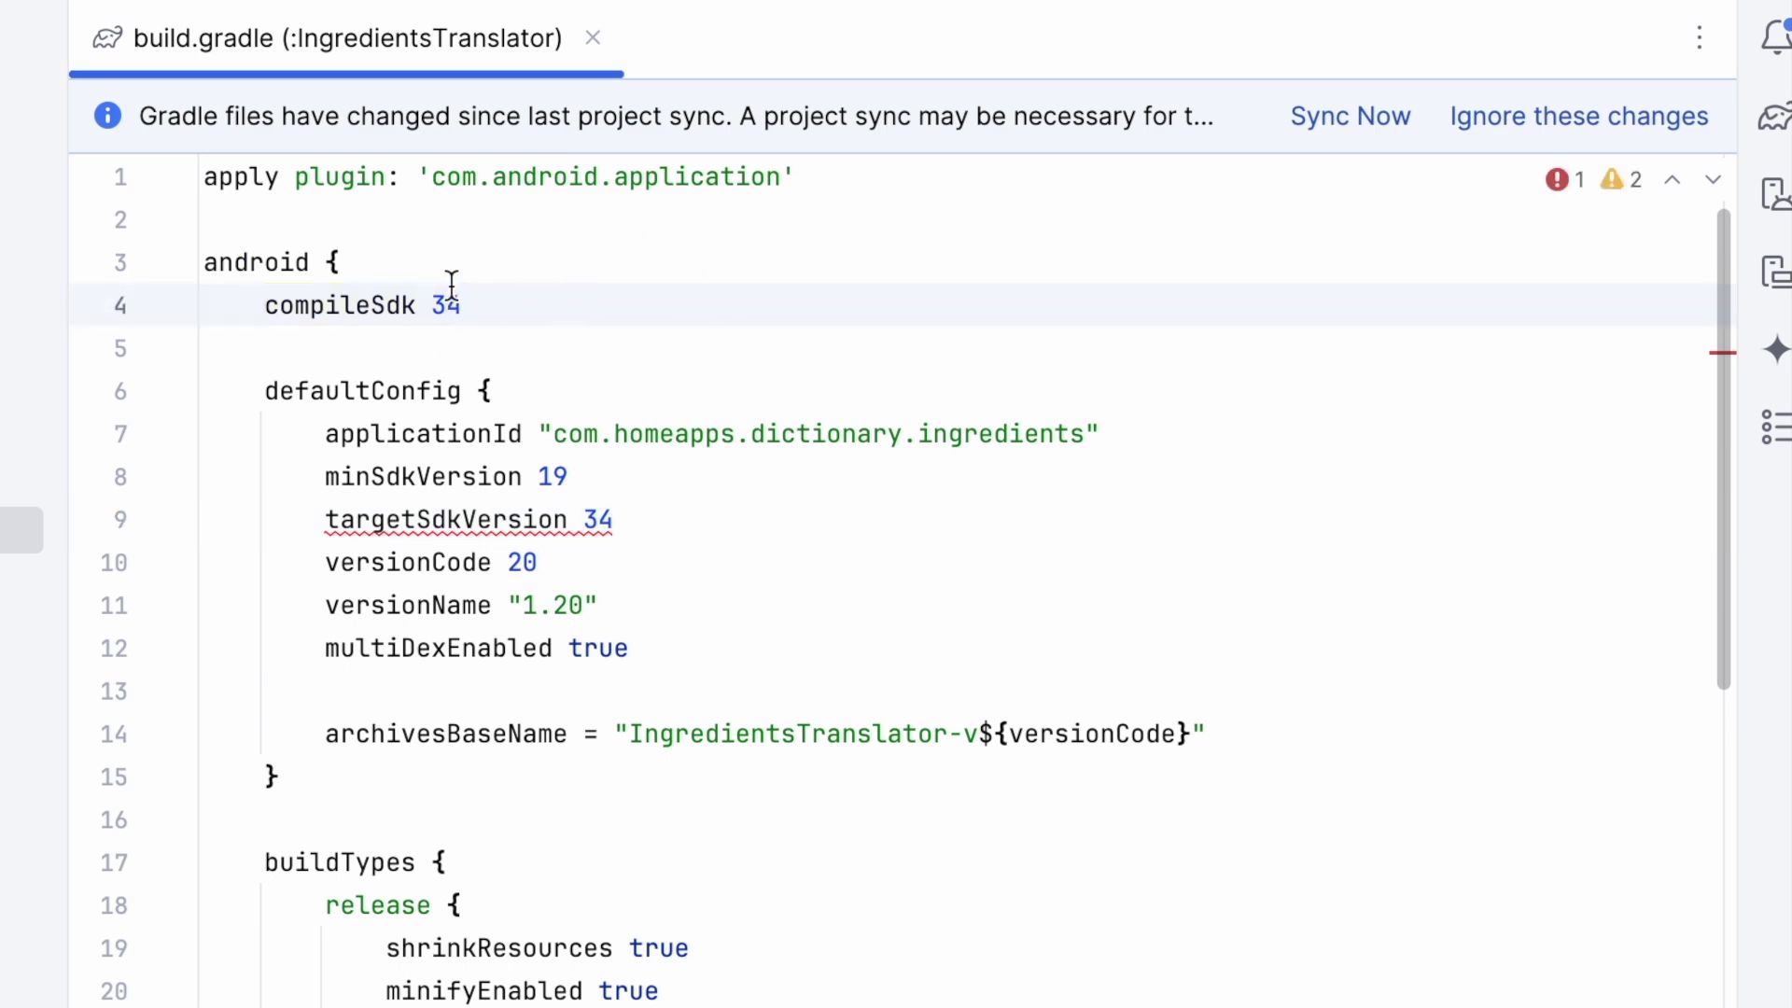
{"action": "left_click", "coordinate": [757, 516]}
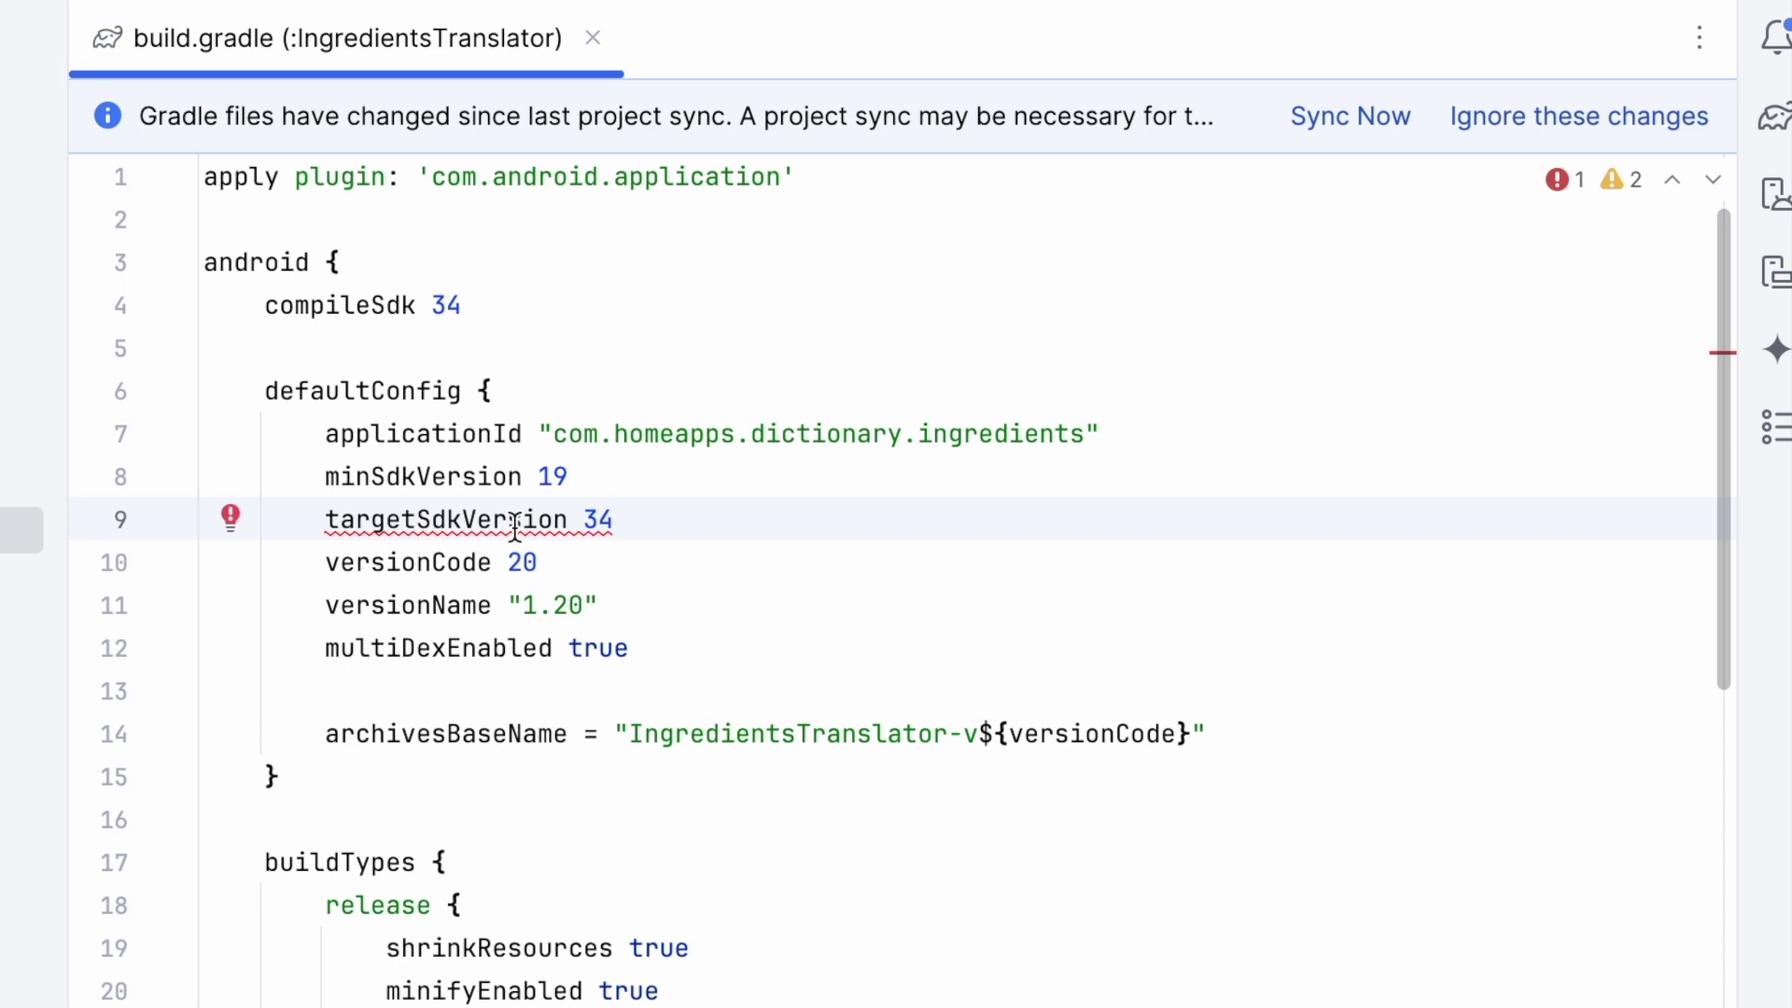
{"action": "mouse_move", "coordinate": [514, 524]}
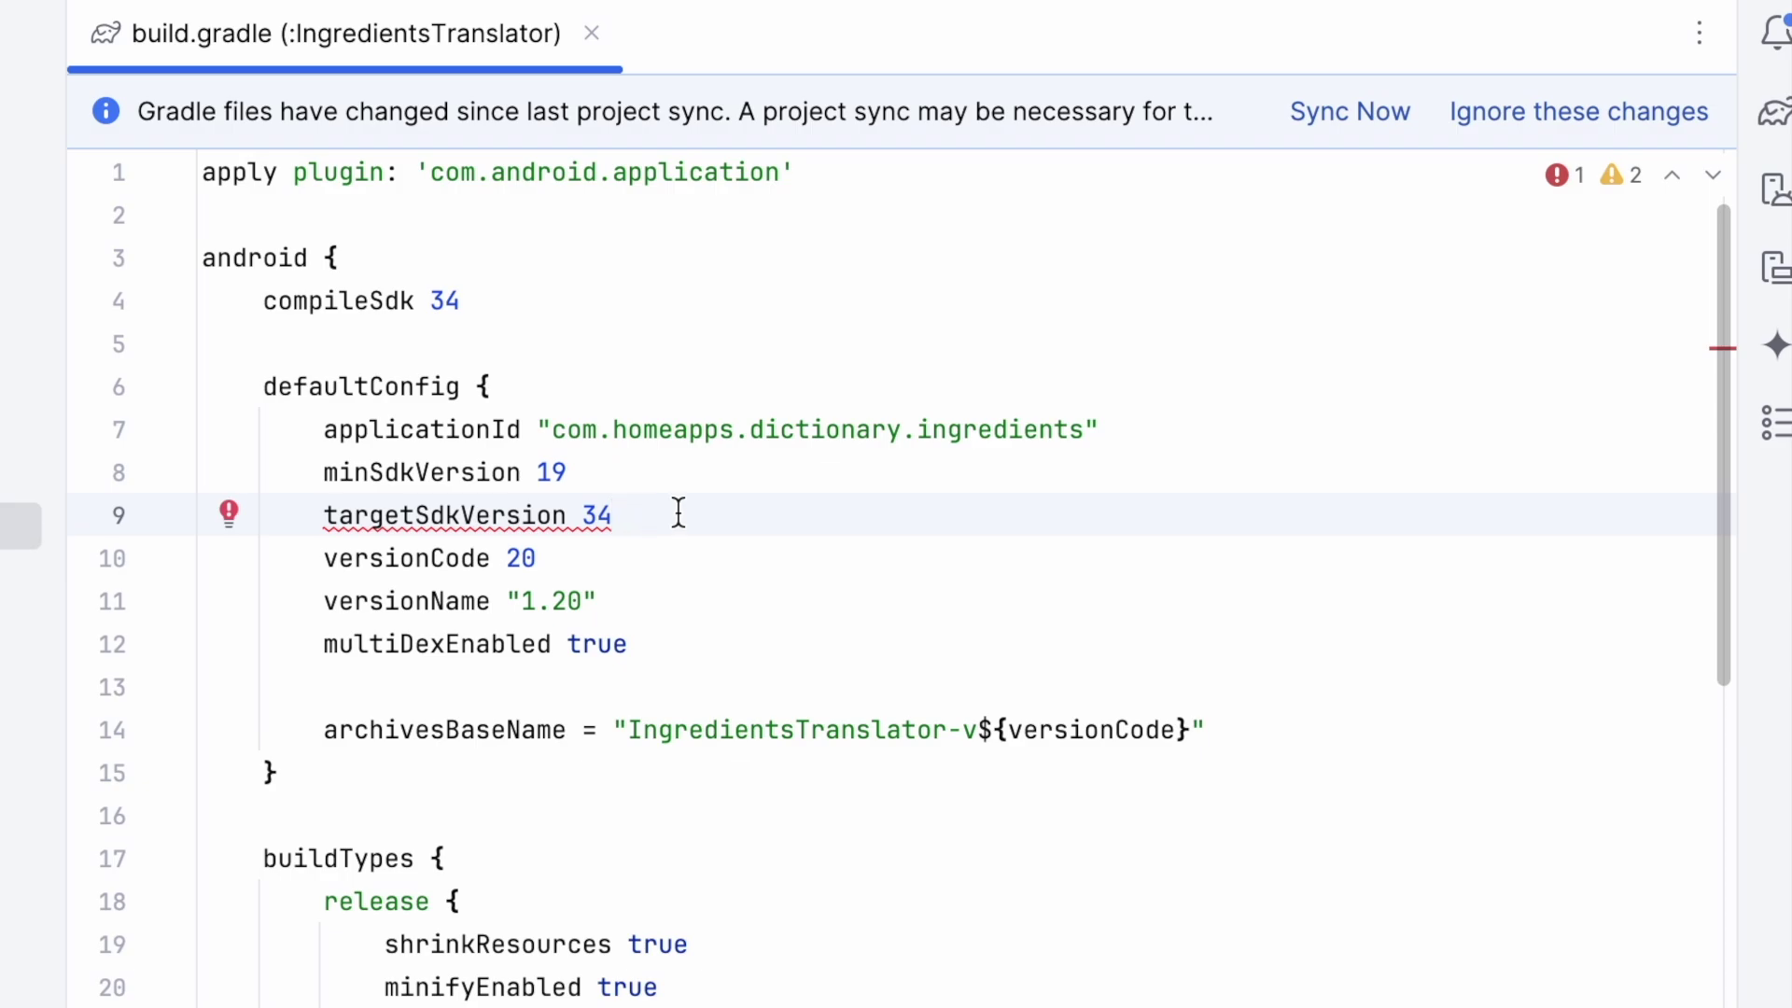
Launch the Android SDK Upgrade Assistant from the quick-fix bulb on the targetSdkVersion line
{"action": "left_click", "coordinate": [229, 513]}
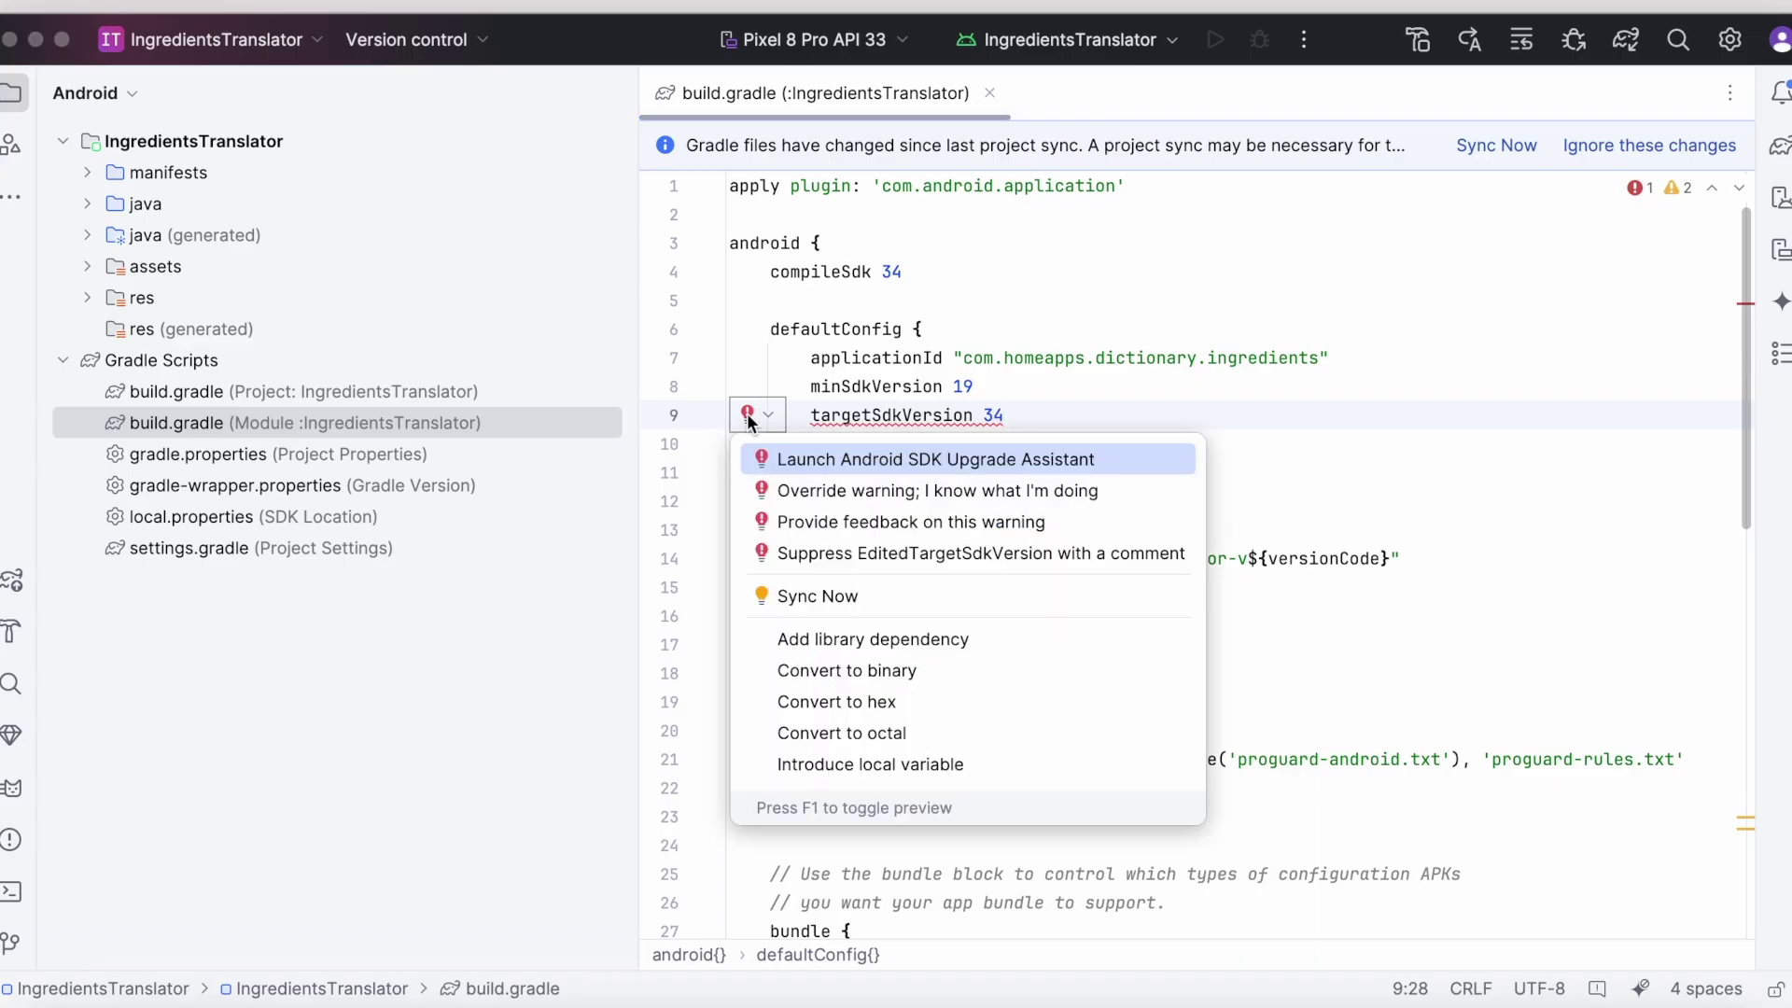
{"action": "left_click", "coordinate": [889, 459]}
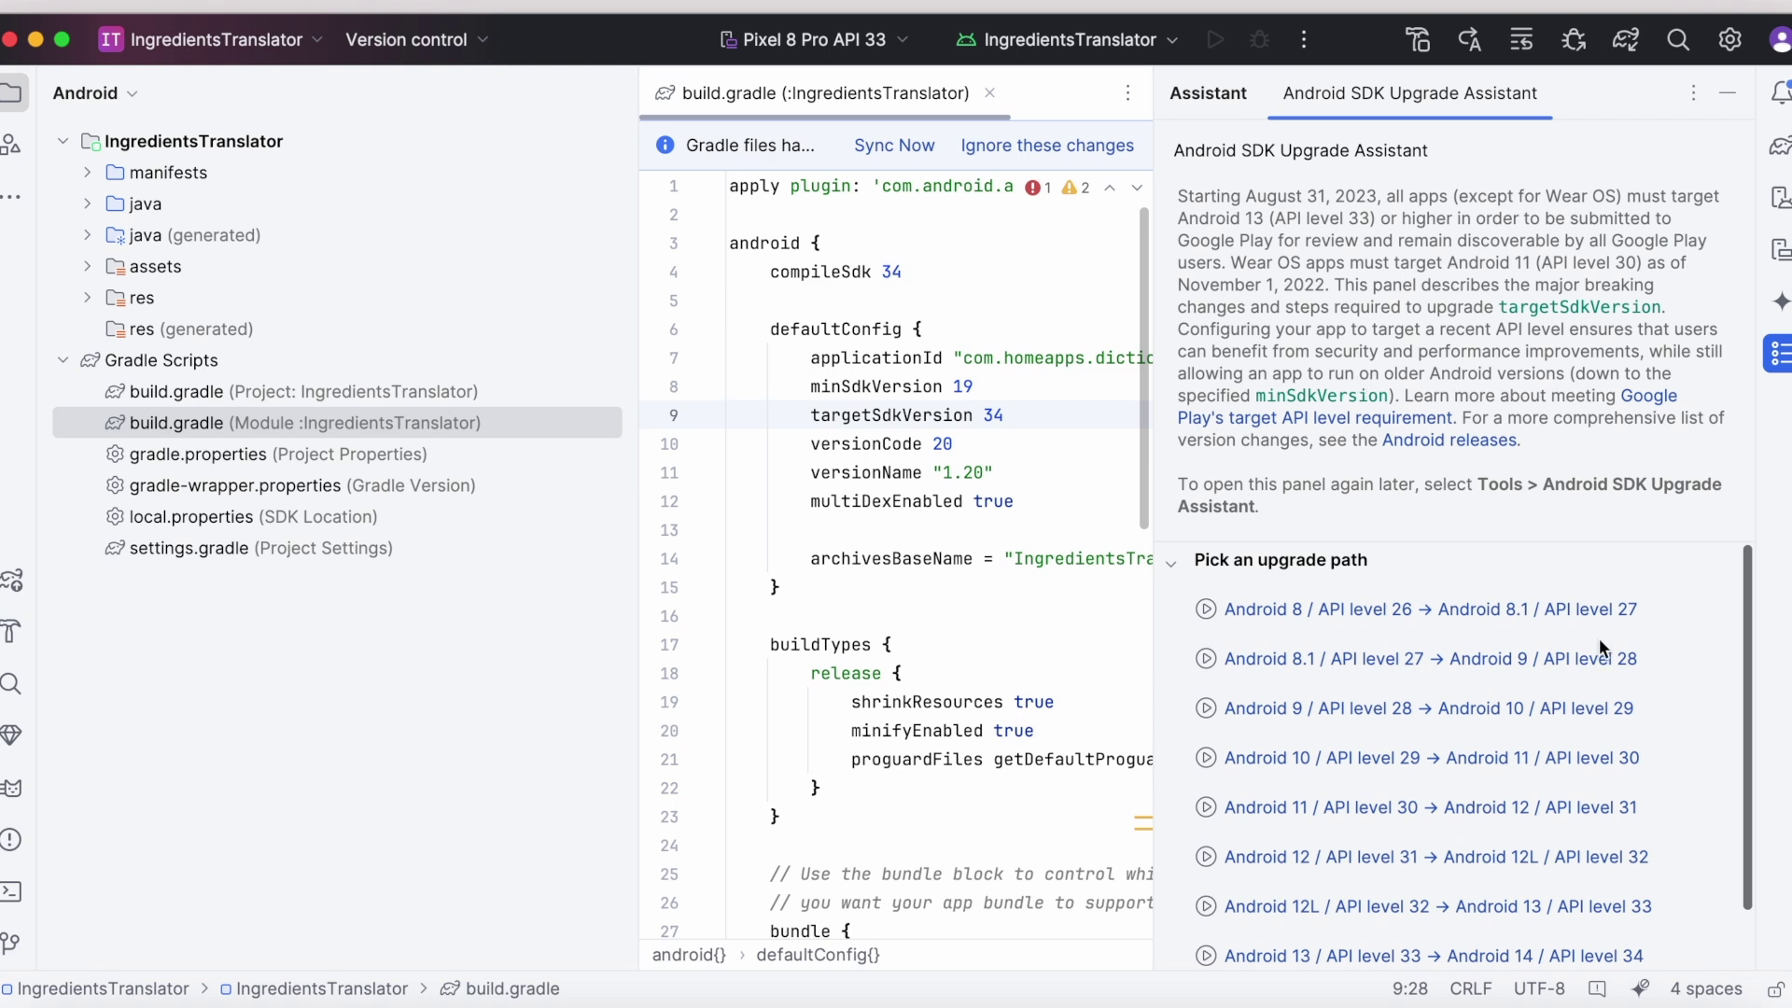
{"action": "scroll", "coordinate": [1600, 644], "scroll_direction": "down", "scroll_amount": 2}
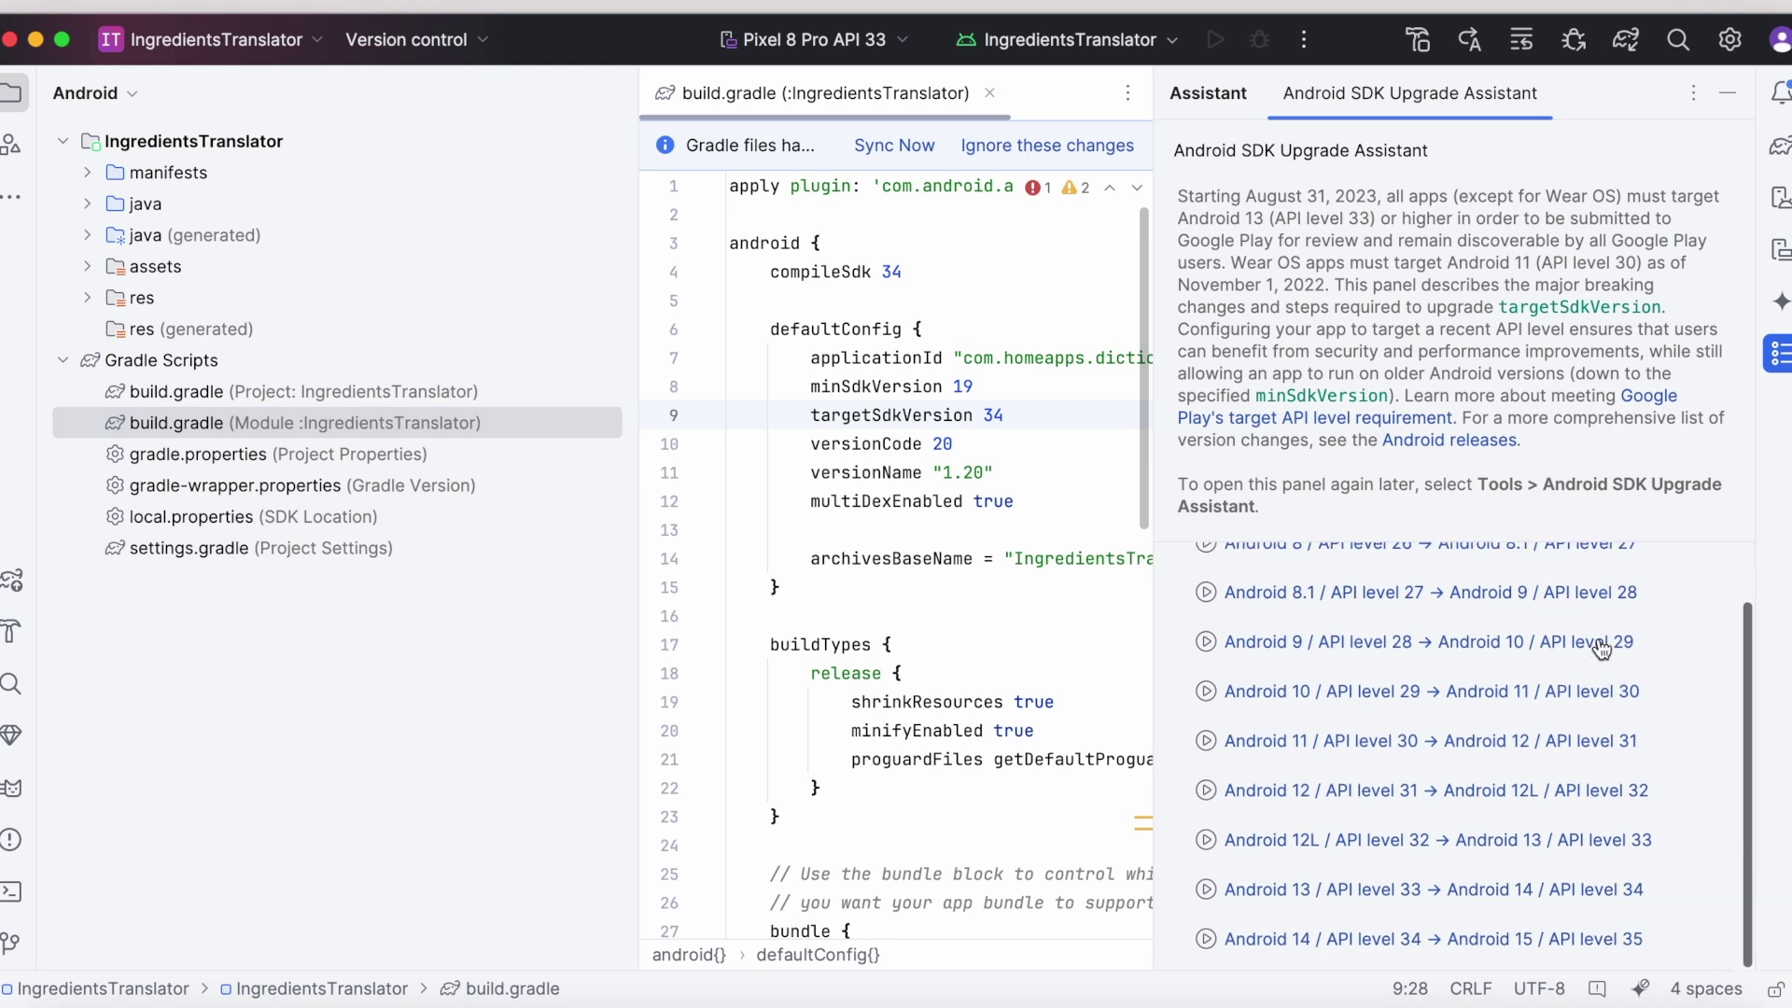
Read through the Android 13 to Android 14 upgrade steps in the Assistant
{"action": "left_click", "coordinate": [1399, 891]}
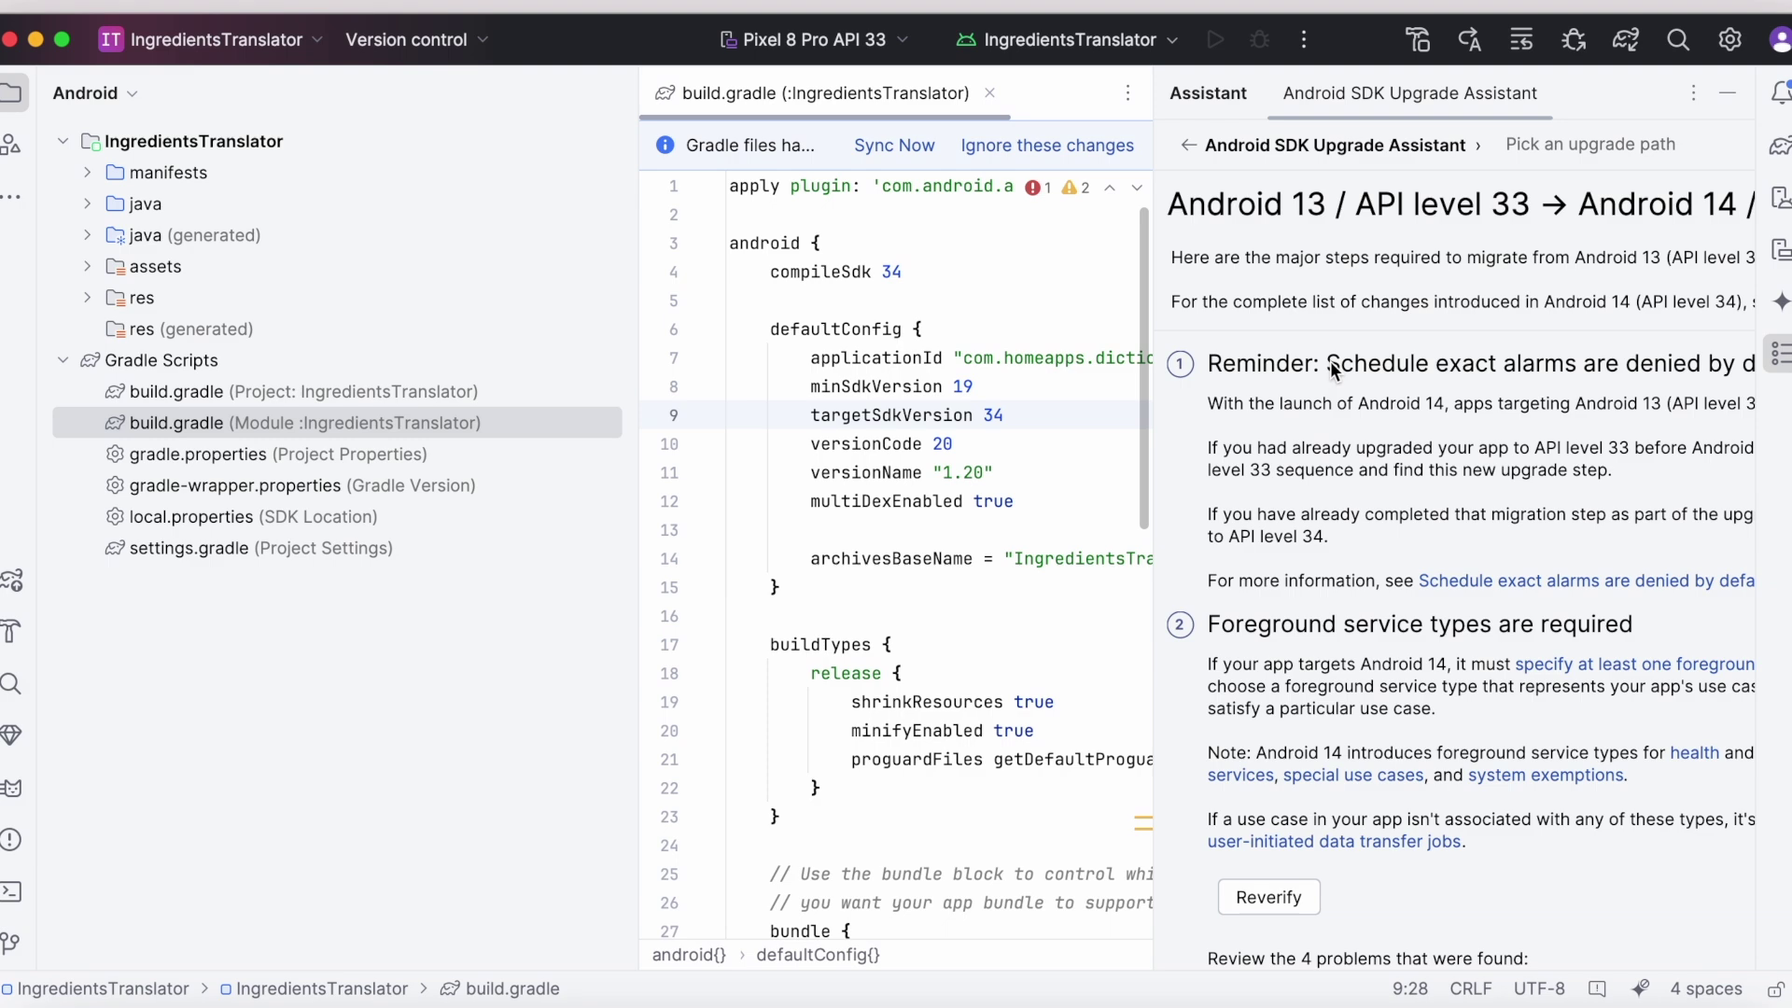
{"action": "scroll", "coordinate": [1460, 570], "scroll_direction": "down", "scroll_amount": 5}
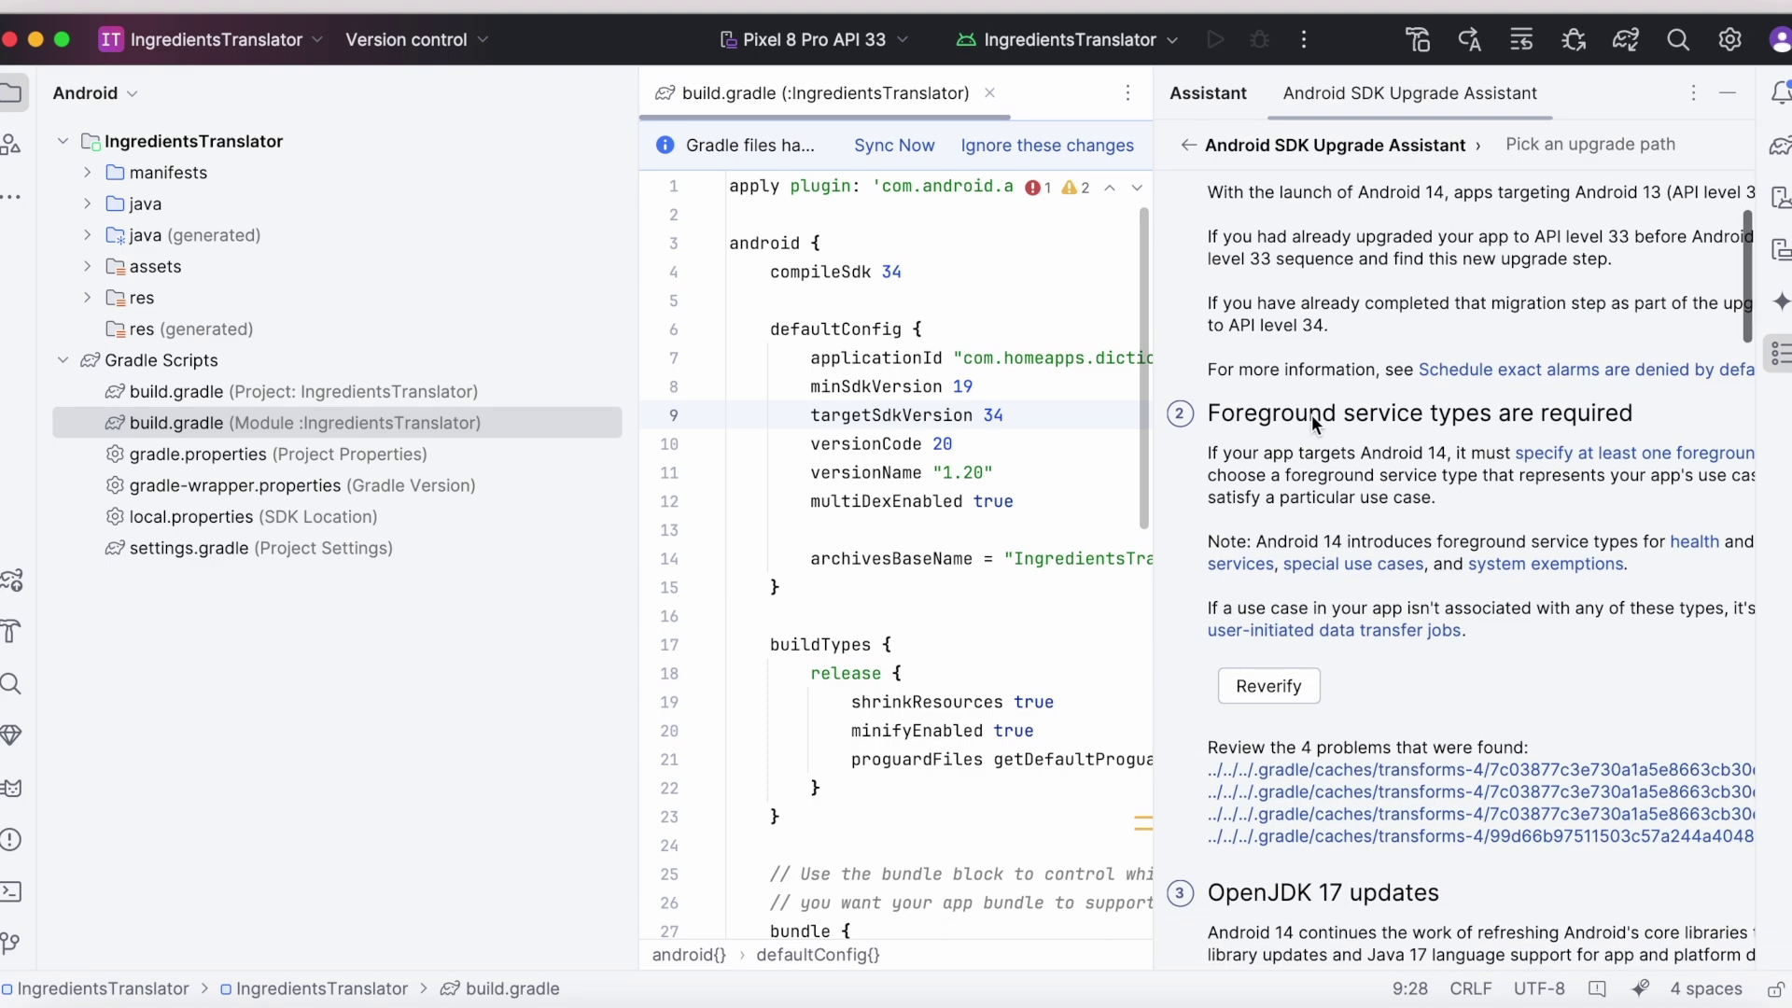
{"action": "scroll", "coordinate": [1564, 425], "scroll_direction": "down", "scroll_amount": 20}
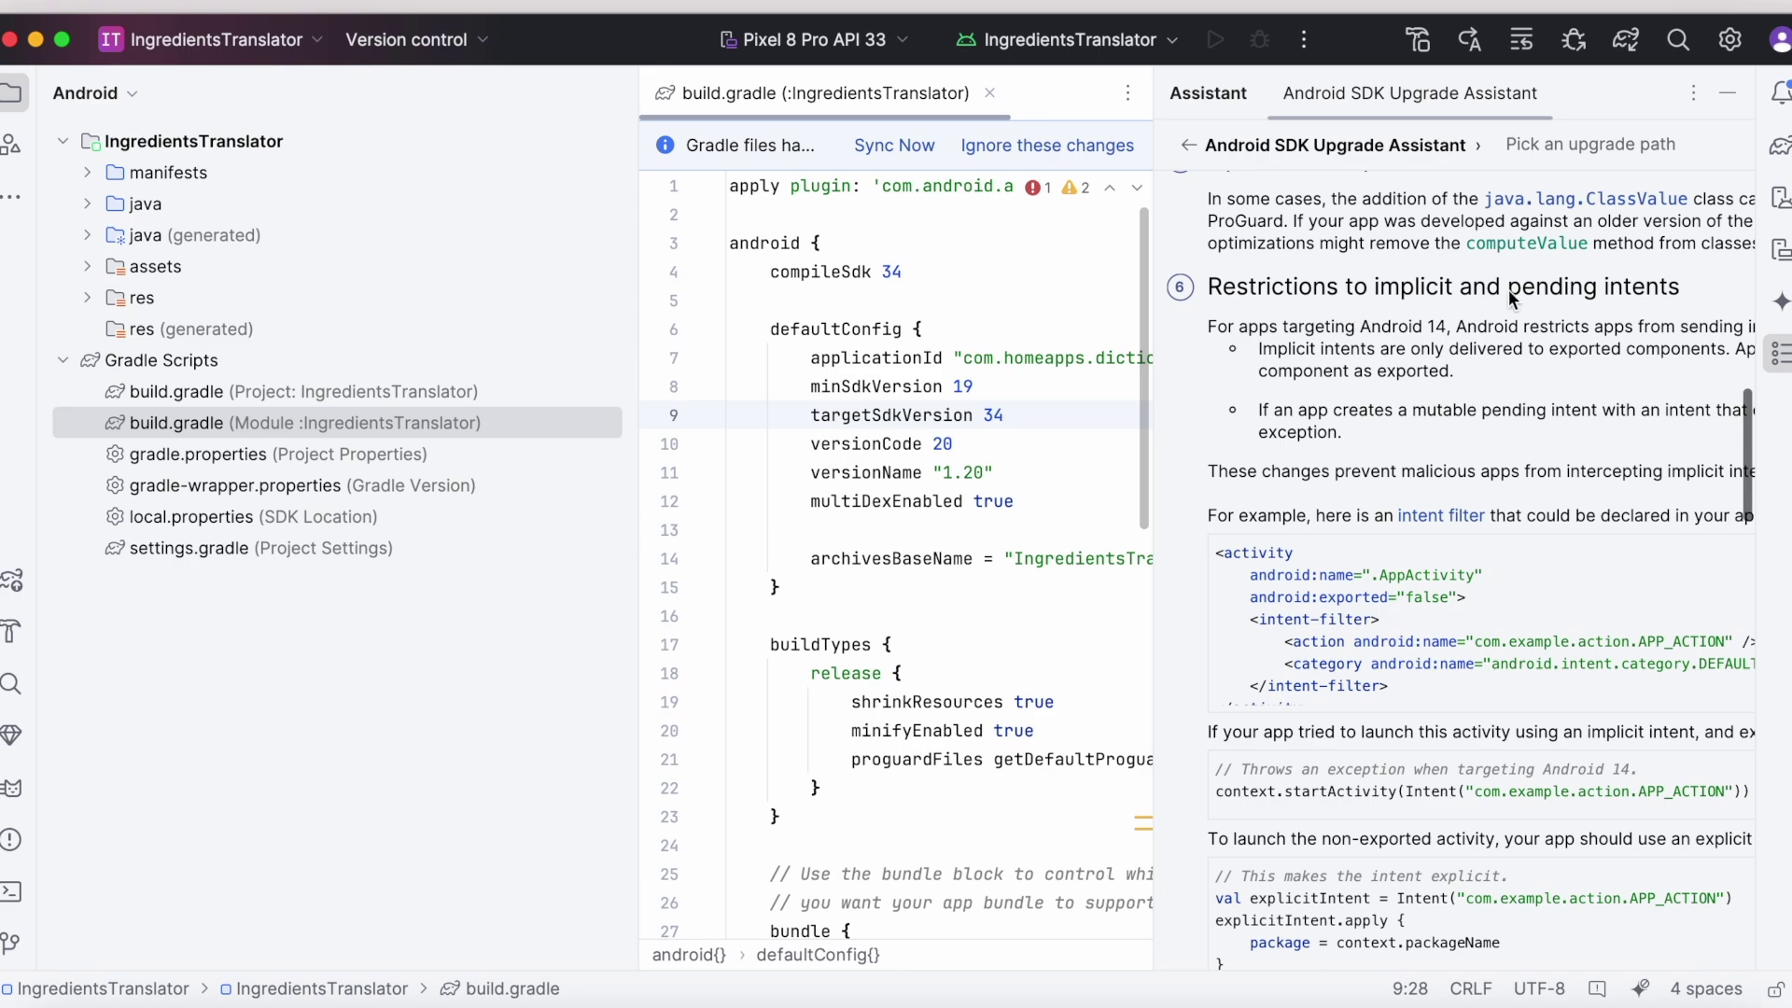
{"action": "scroll", "coordinate": [1411, 341], "scroll_direction": "down", "scroll_amount": 15}
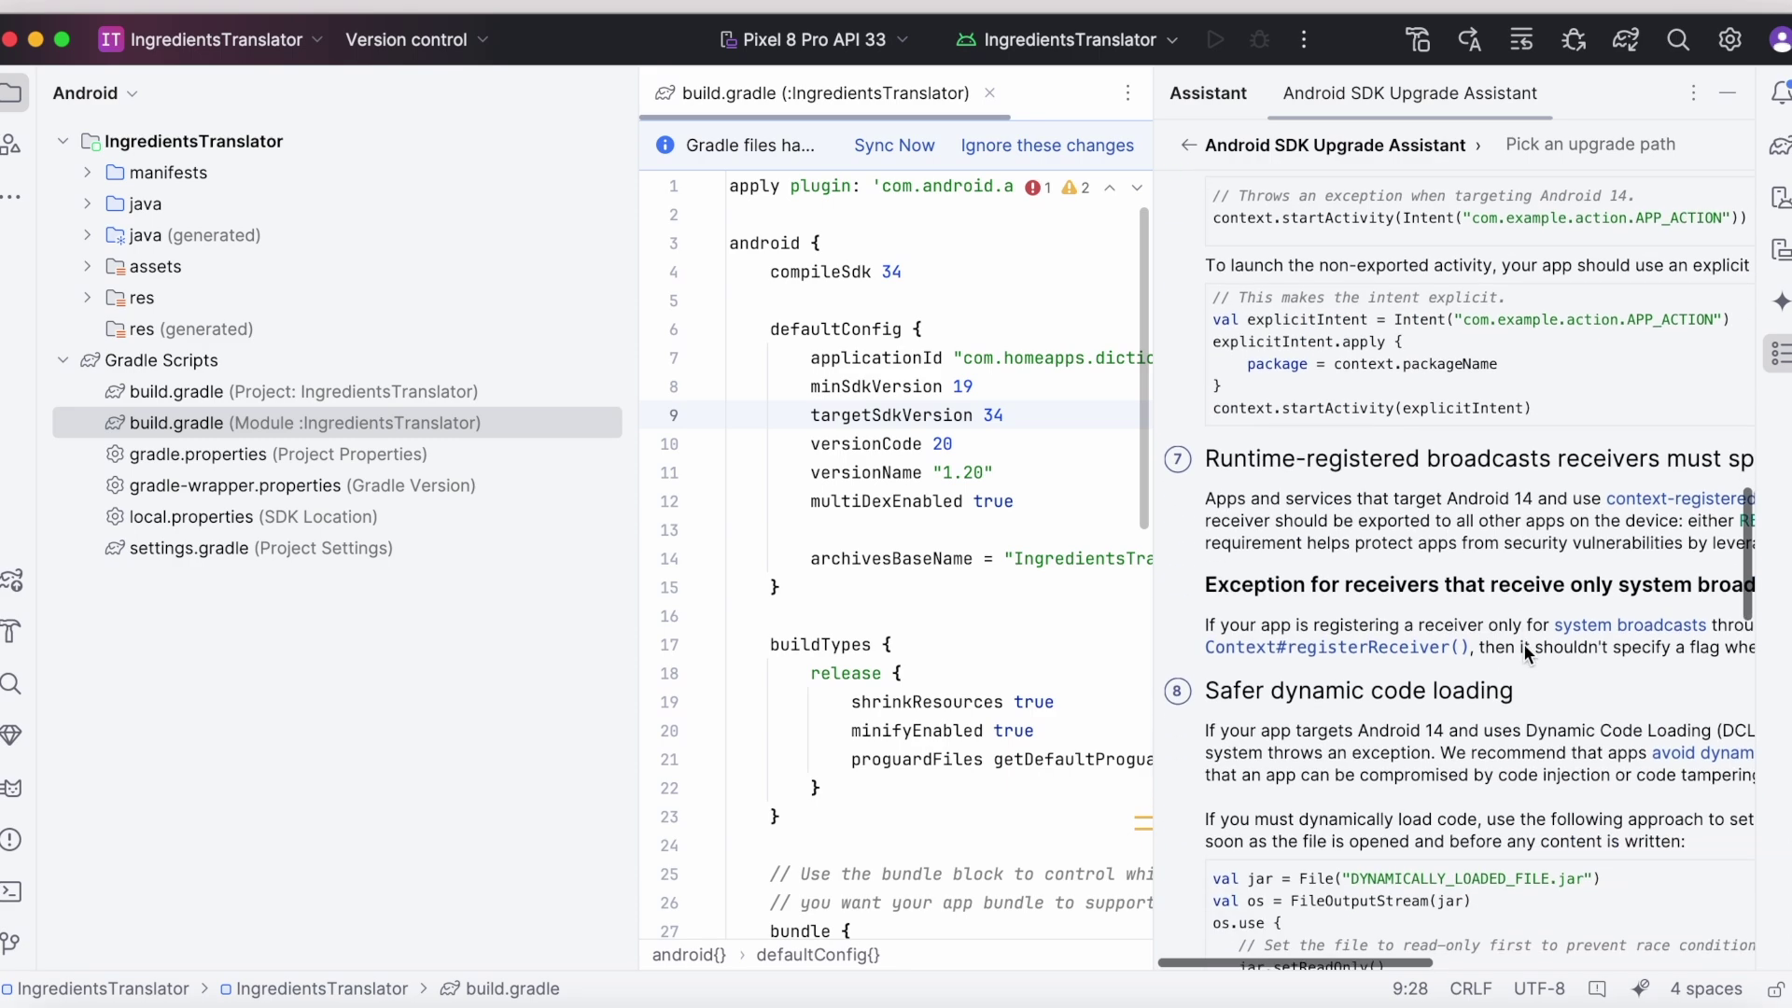
{"action": "scroll", "coordinate": [1402, 652], "scroll_direction": "down", "scroll_amount": 13}
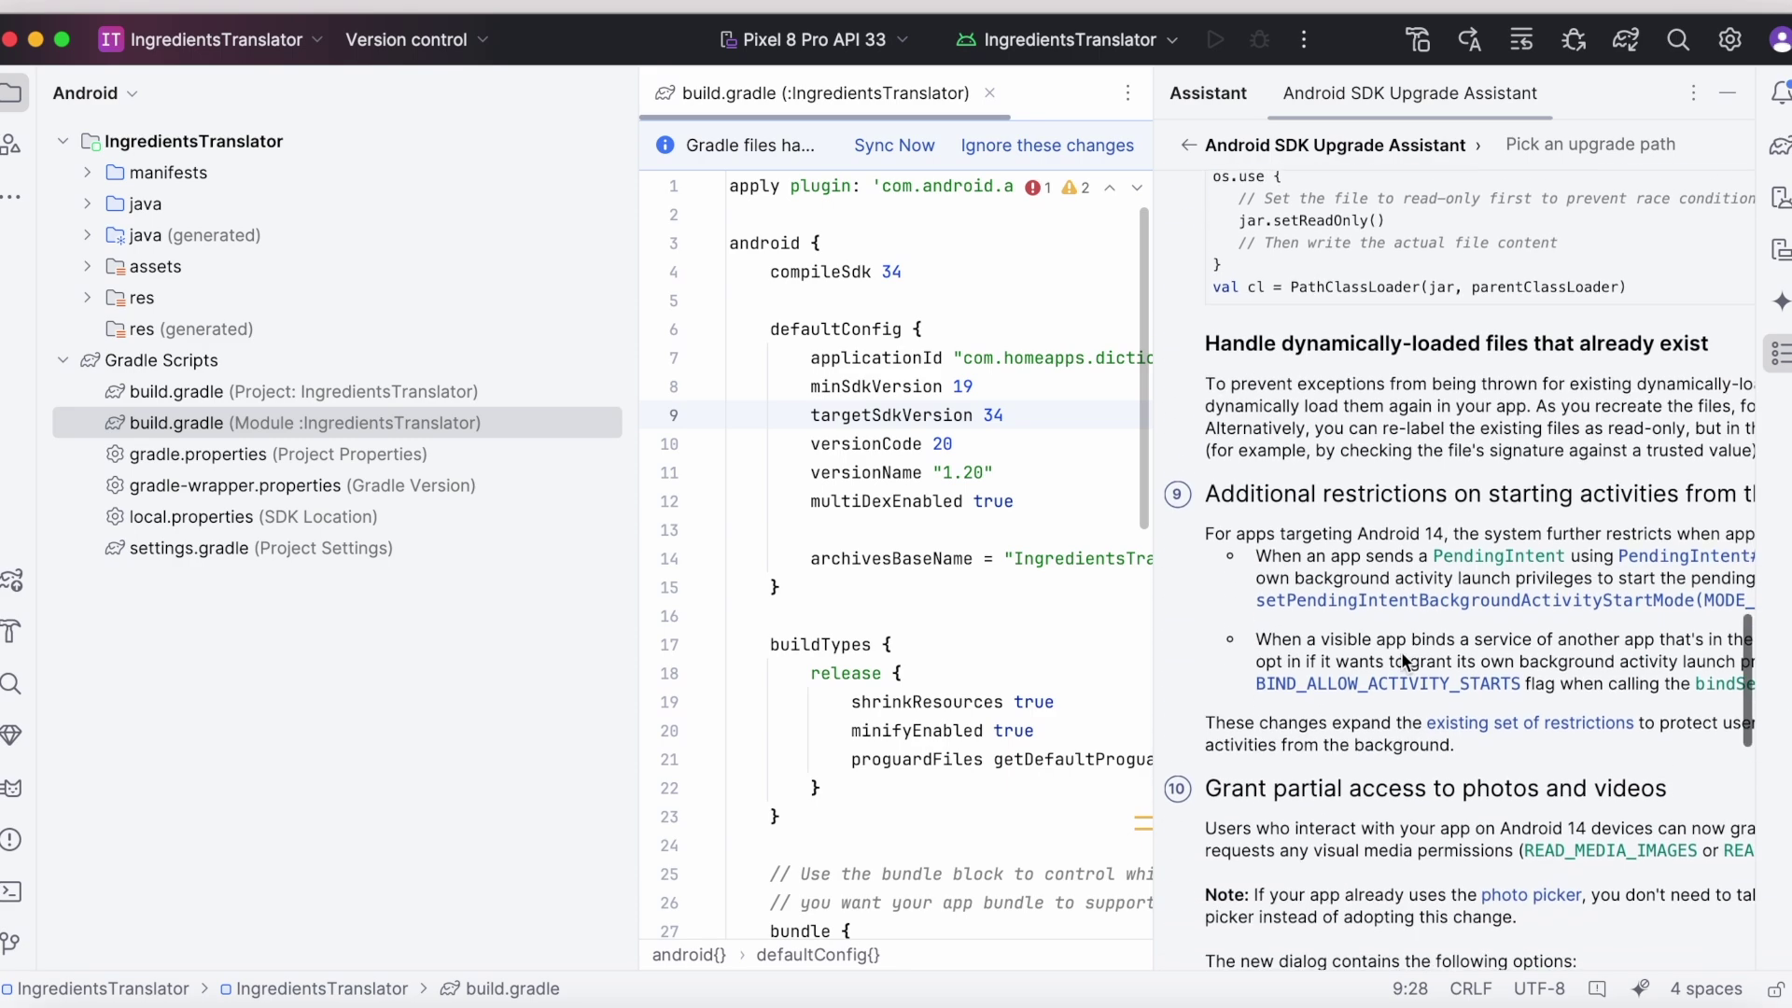
{"action": "scroll", "coordinate": [1402, 659], "scroll_direction": "down", "scroll_amount": 15}
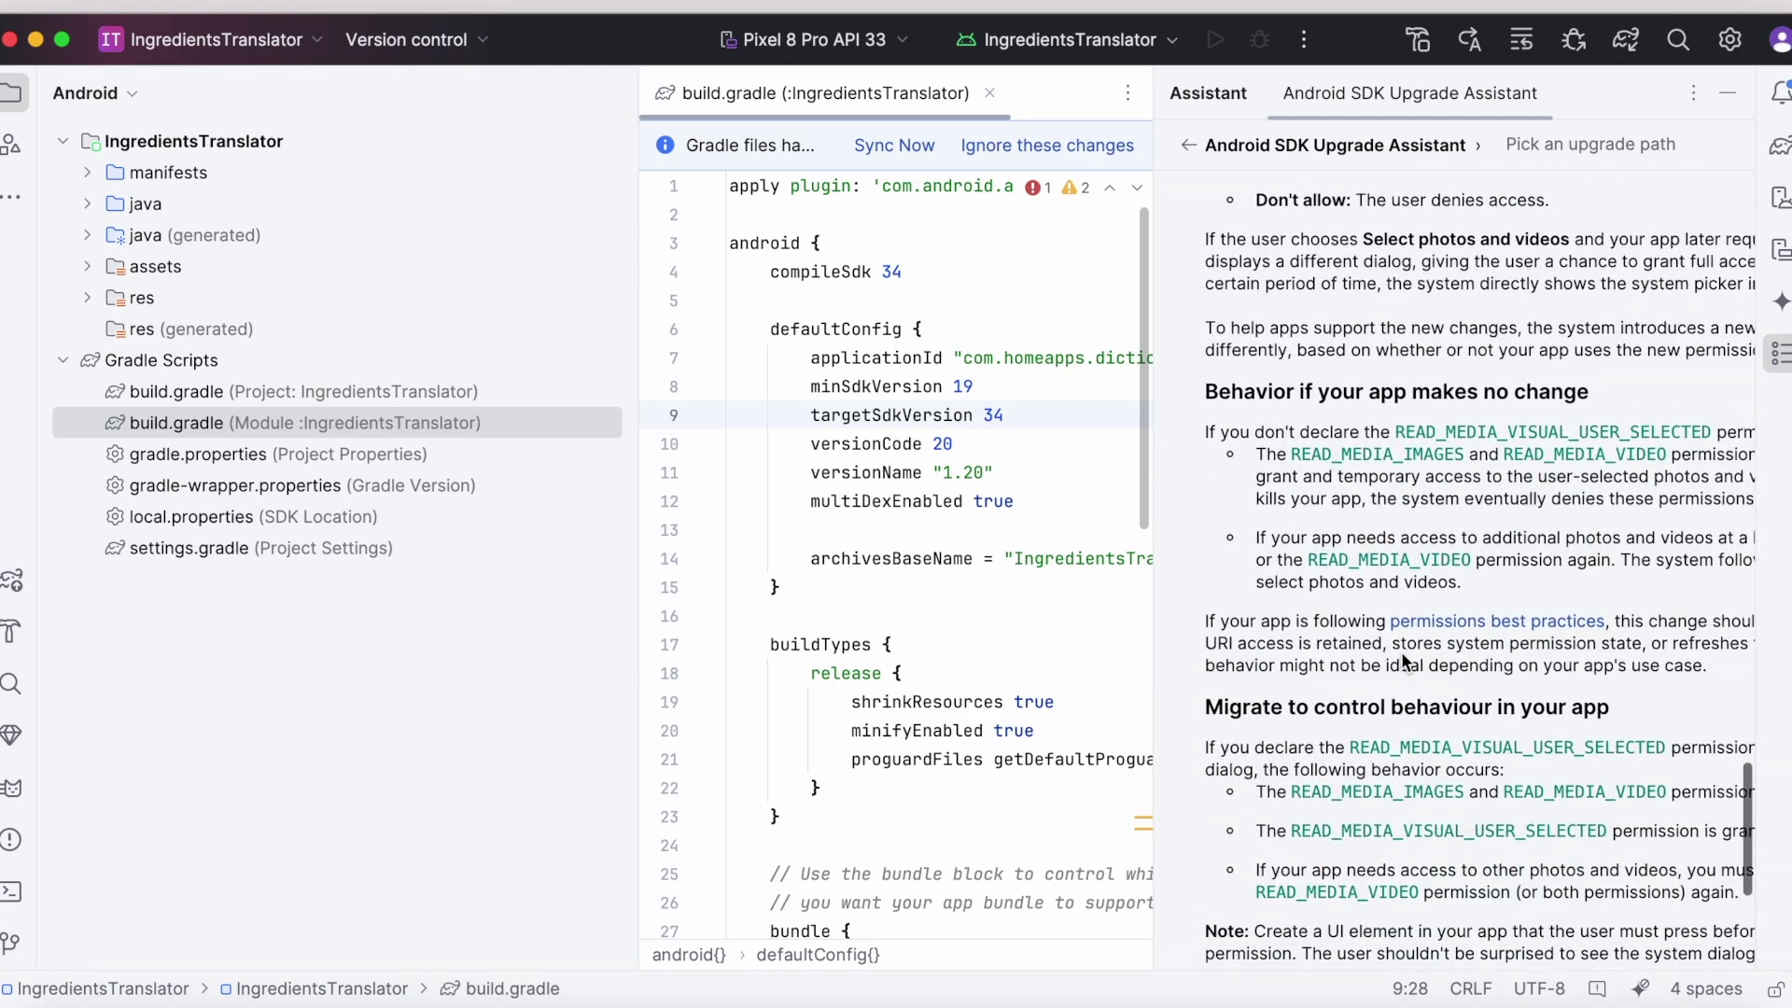
{"action": "scroll", "coordinate": [1426, 698], "scroll_direction": "down", "scroll_amount": 1}
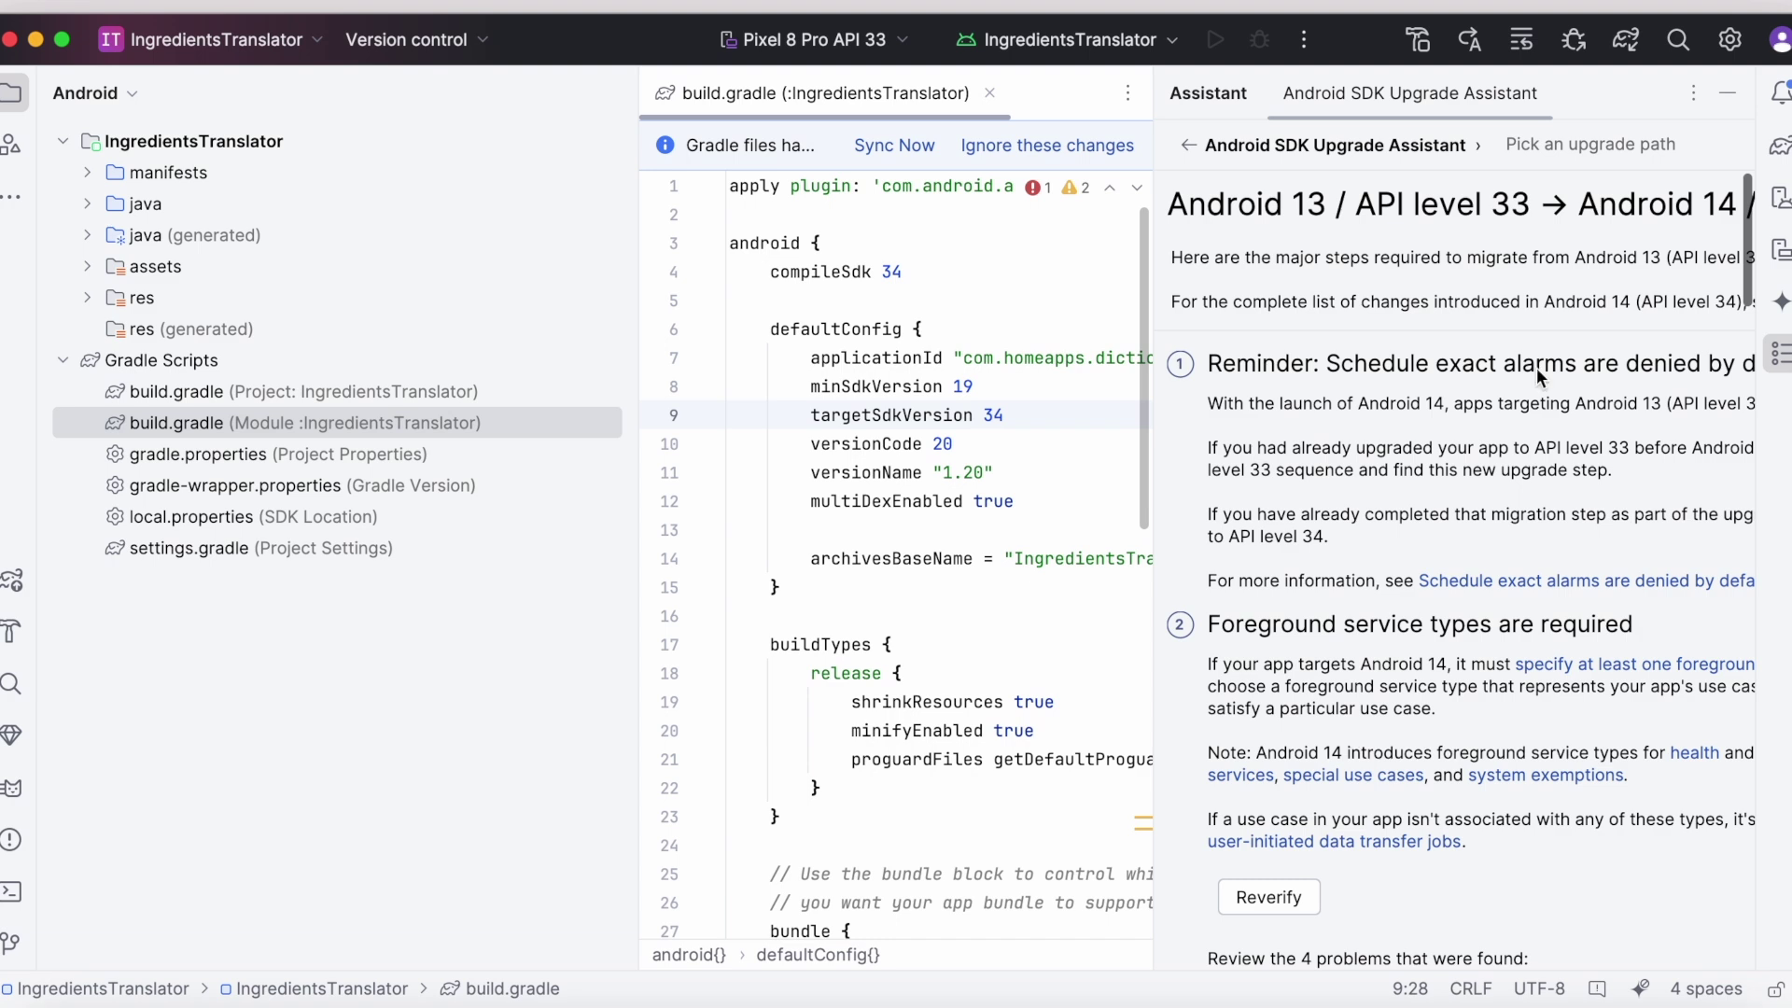
Close the Upgrade Assistant panel and return to the targetSdkVersion line in build.gradle
{"action": "double_click", "coordinate": [1358, 409]}
{"action": "left_click", "coordinate": [1451, 417]}
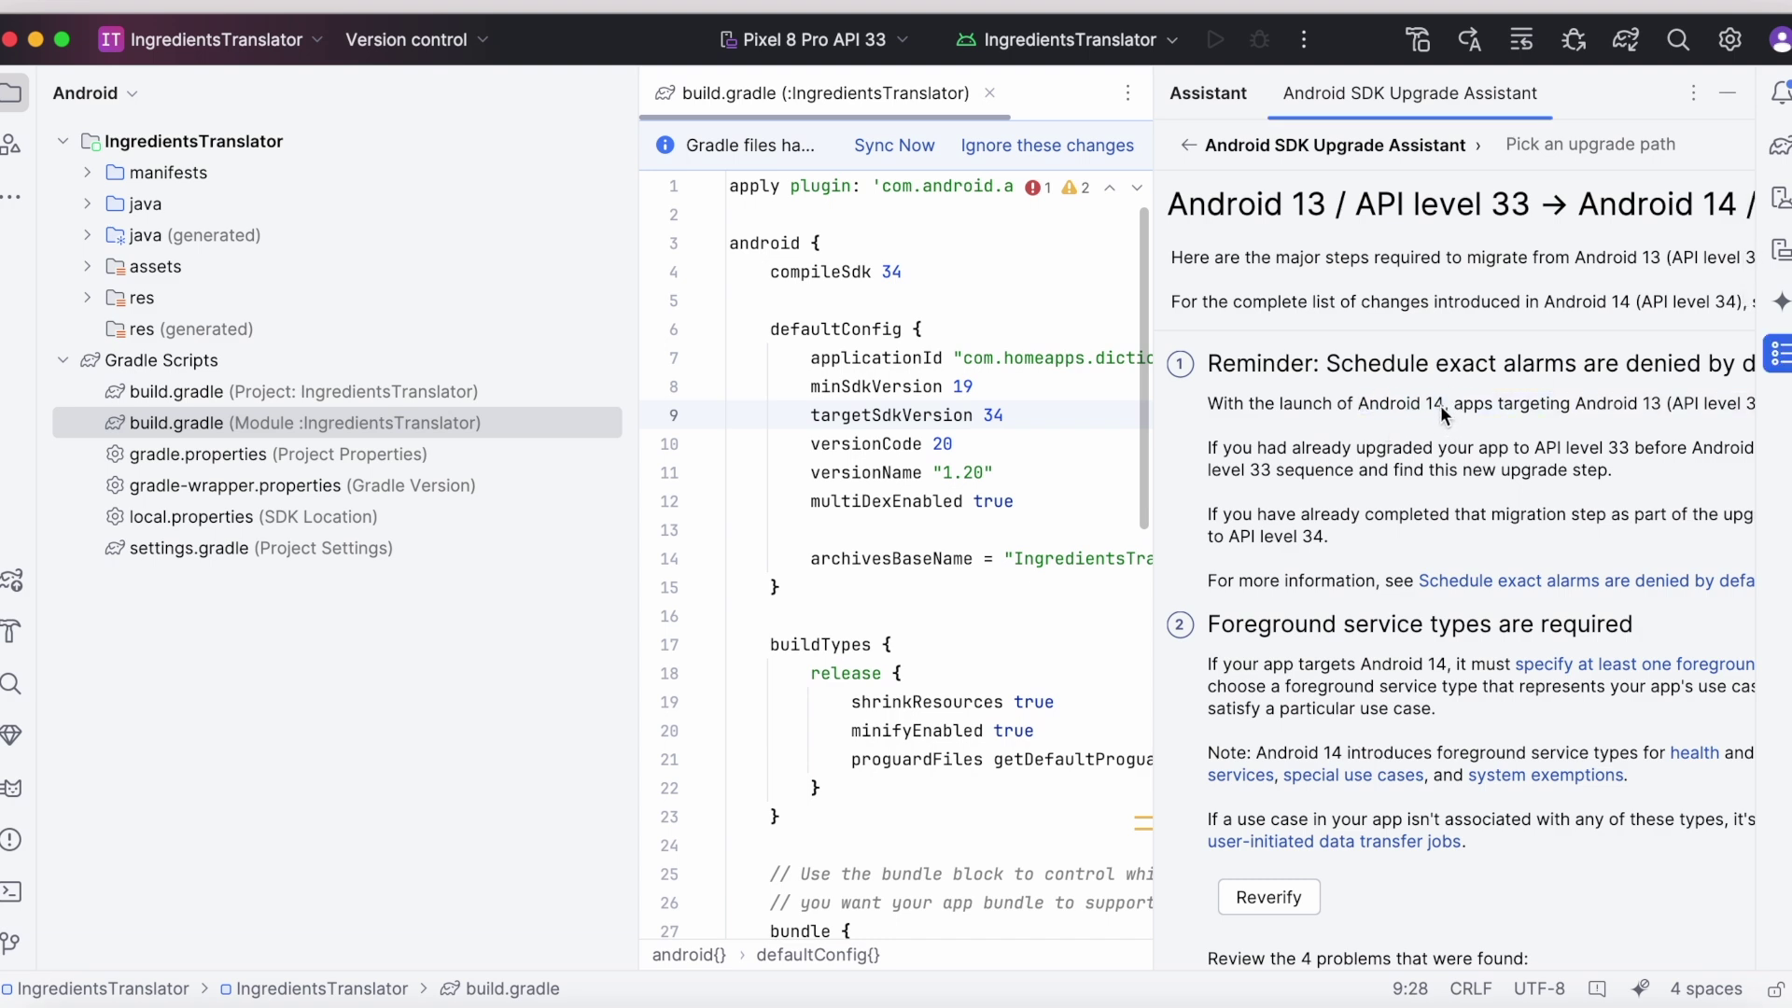
{"action": "key", "text": "shift+Escape"}
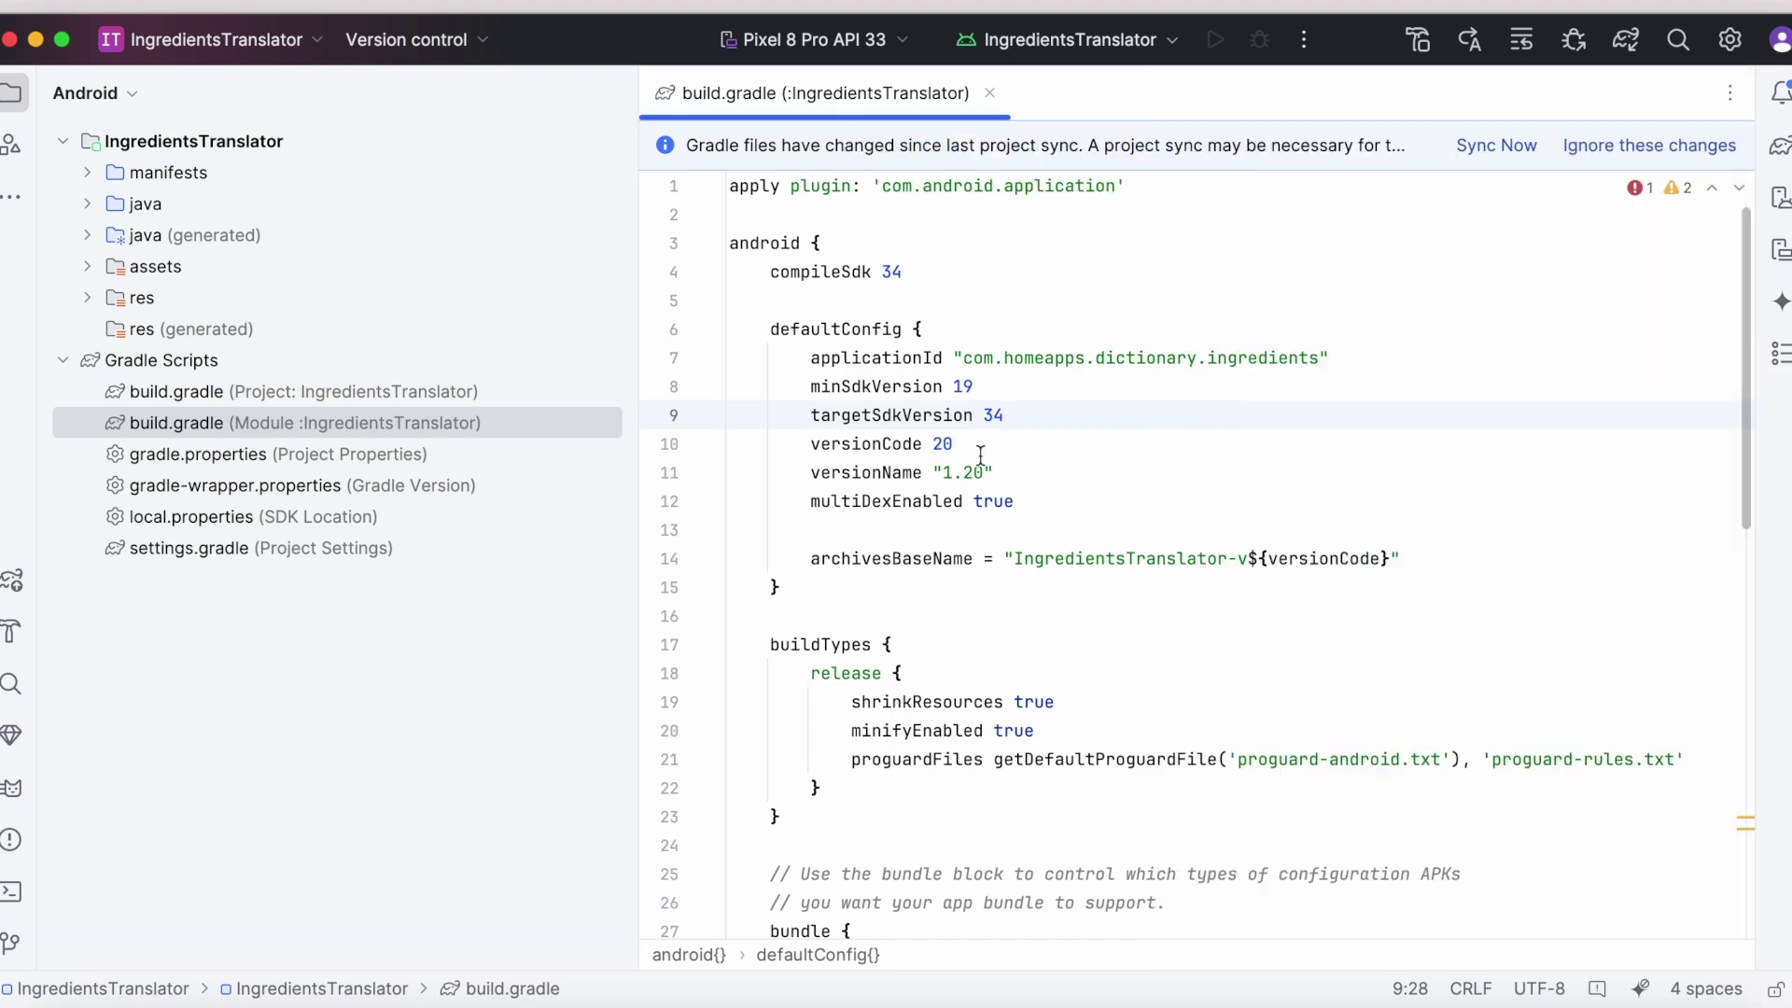
{"action": "key", "text": "Down"}
{"action": "key", "text": "Down"}
{"action": "key", "text": "Up"}
{"action": "key", "text": "Up"}
Sync the changed Gradle files and make the project, checking the build output
{"action": "left_click", "coordinate": [1484, 156]}
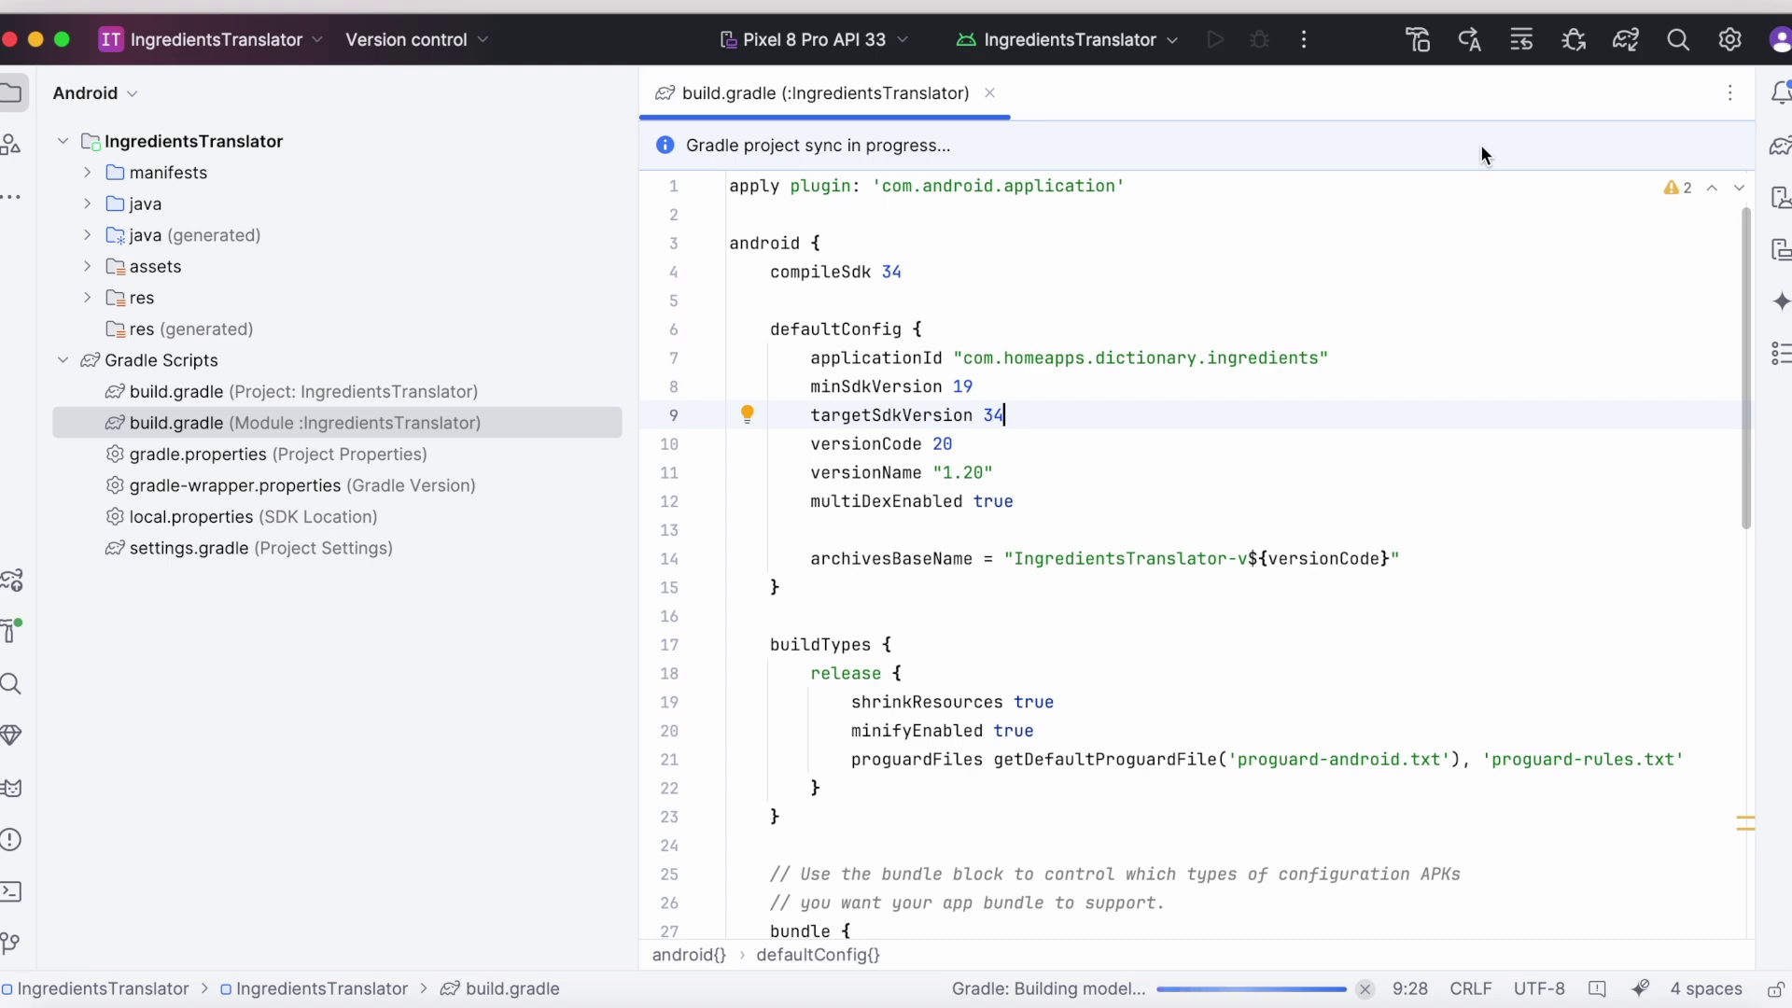
{"action": "left_click", "coordinate": [1722, 827]}
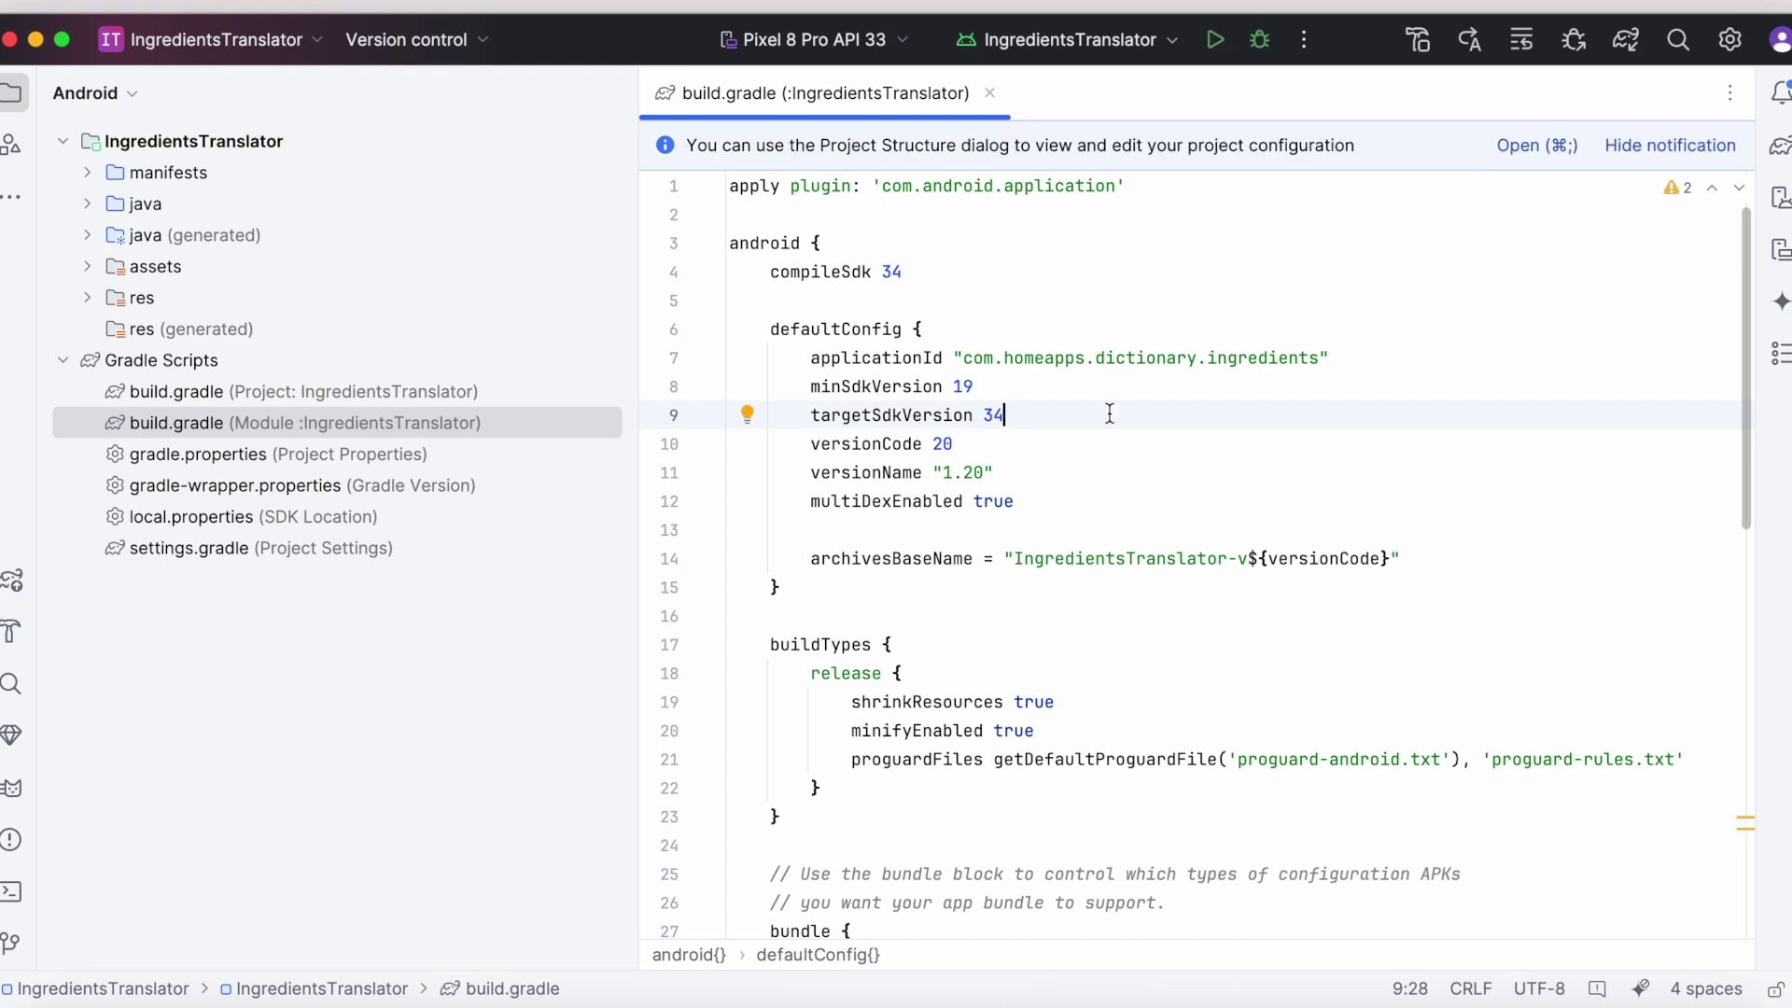
{"action": "left_click", "coordinate": [625, 5]}
{"action": "left_click", "coordinate": [662, 492]}
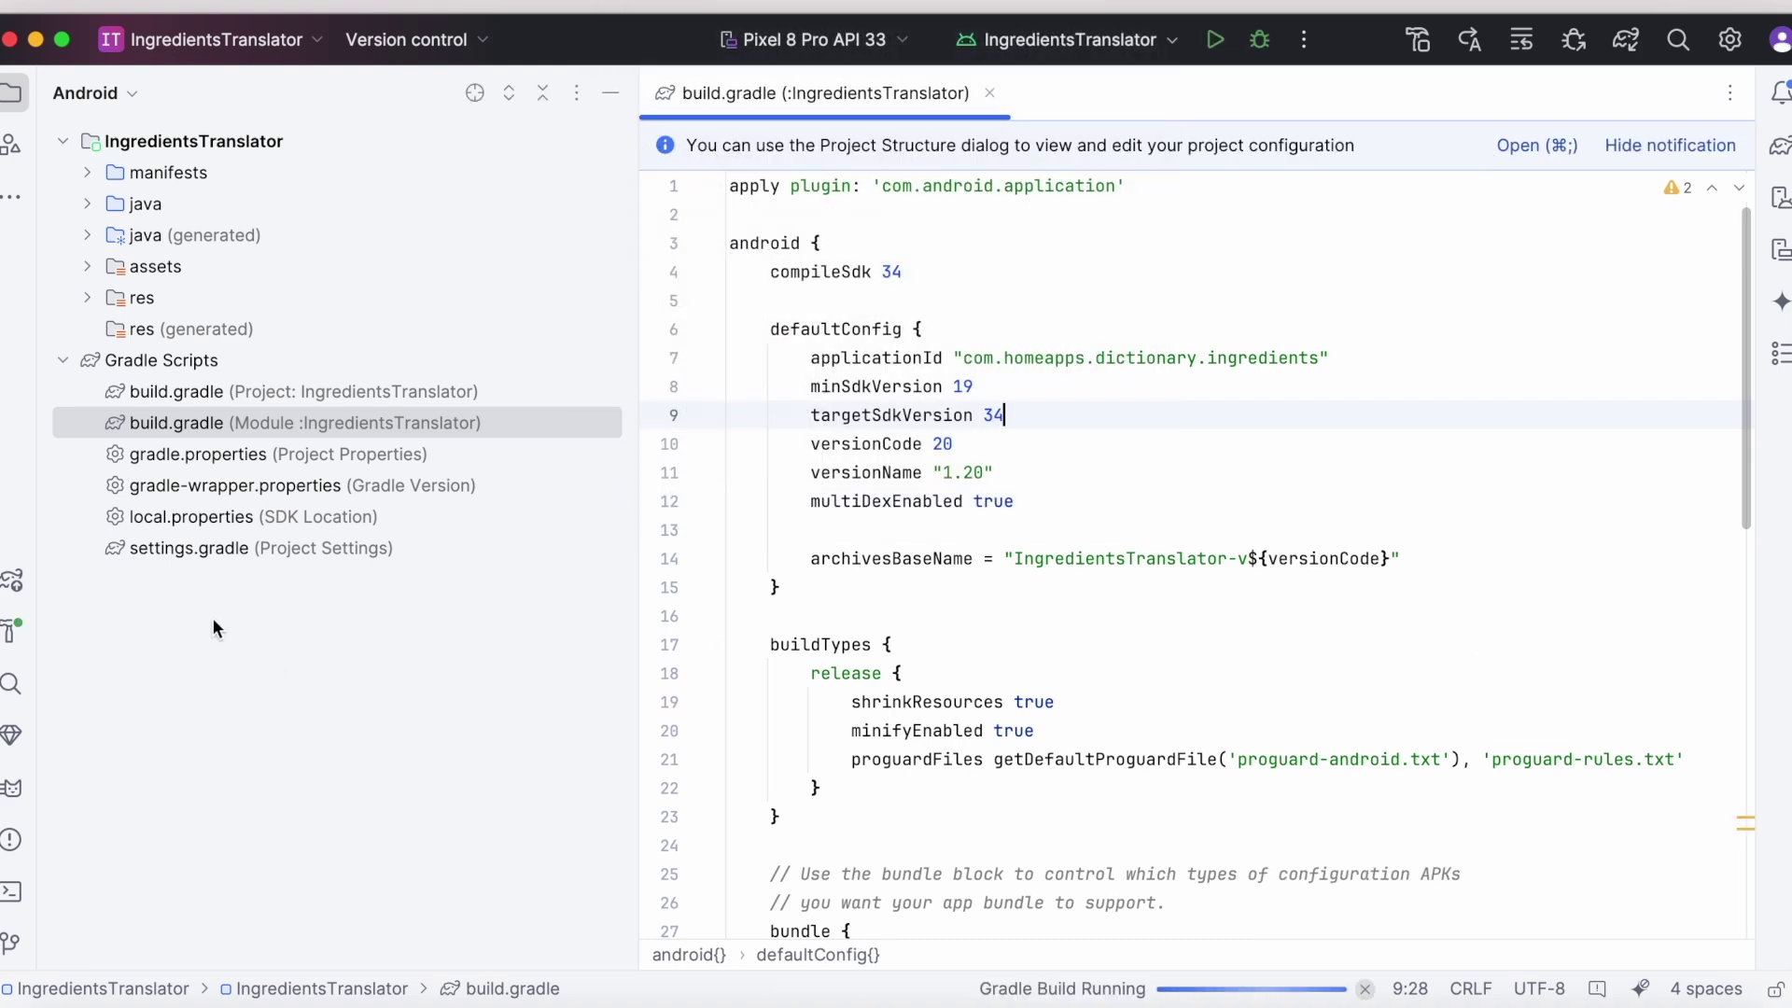
{"action": "left_click", "coordinate": [13, 630]}
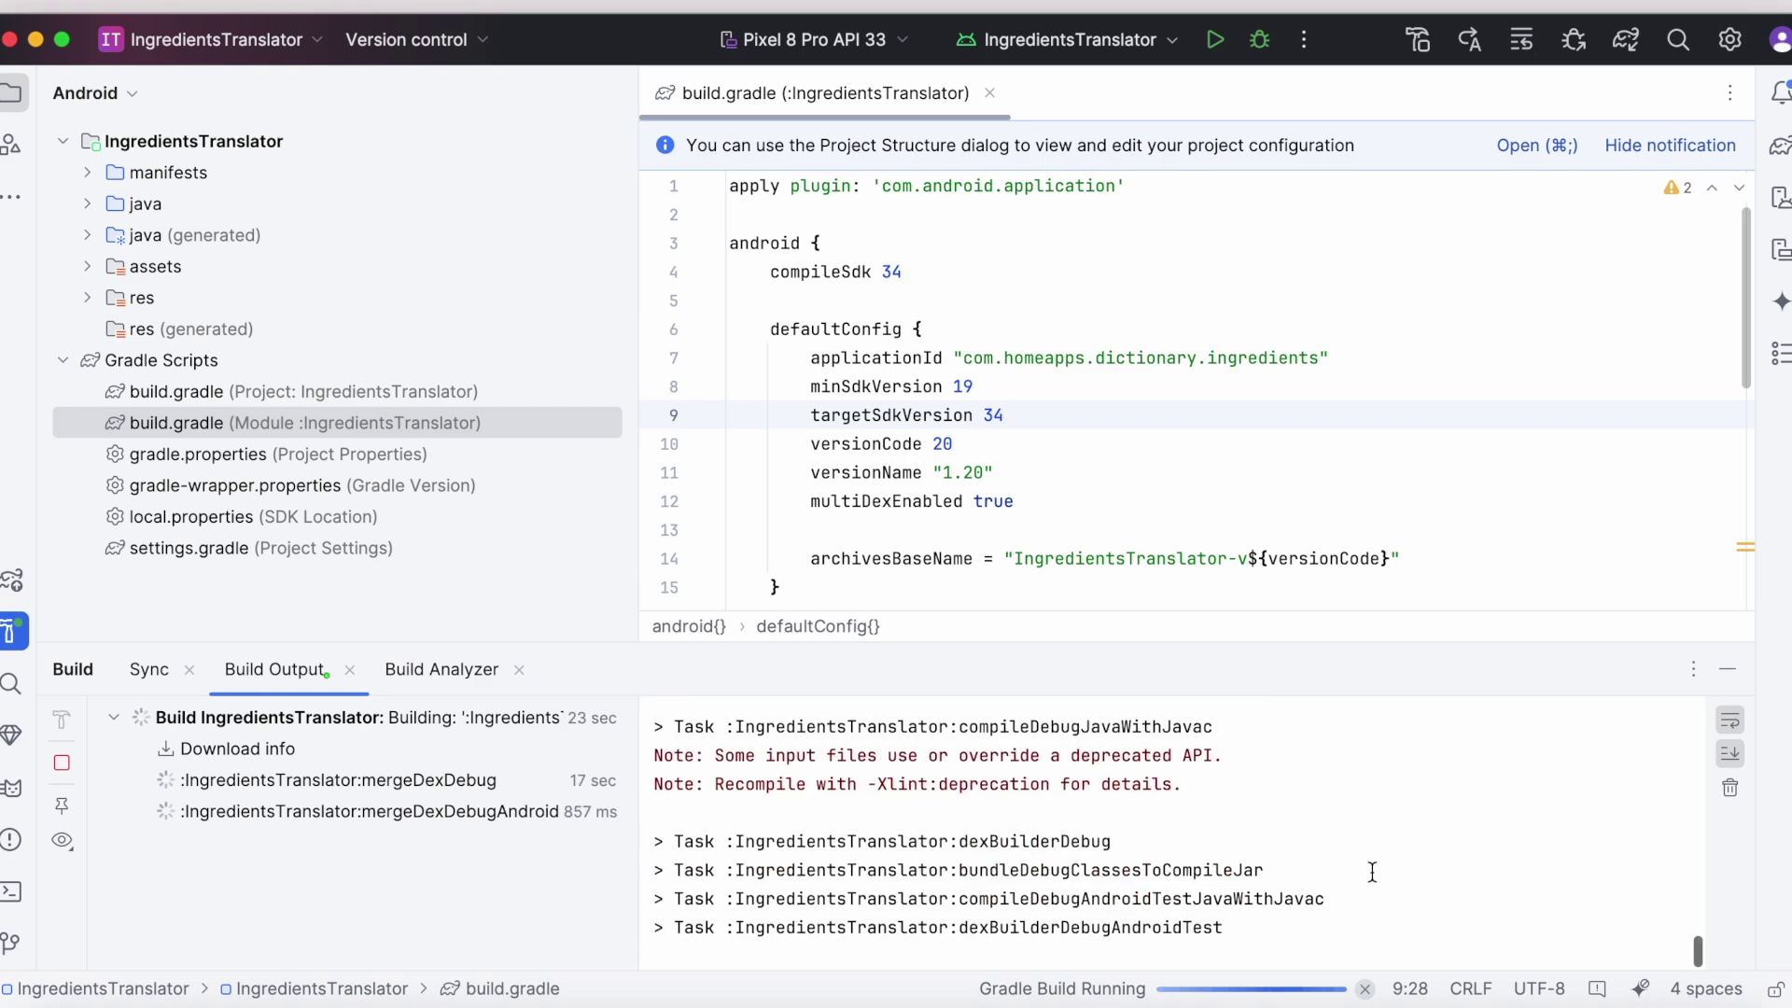
{"action": "left_click", "coordinate": [1727, 670]}
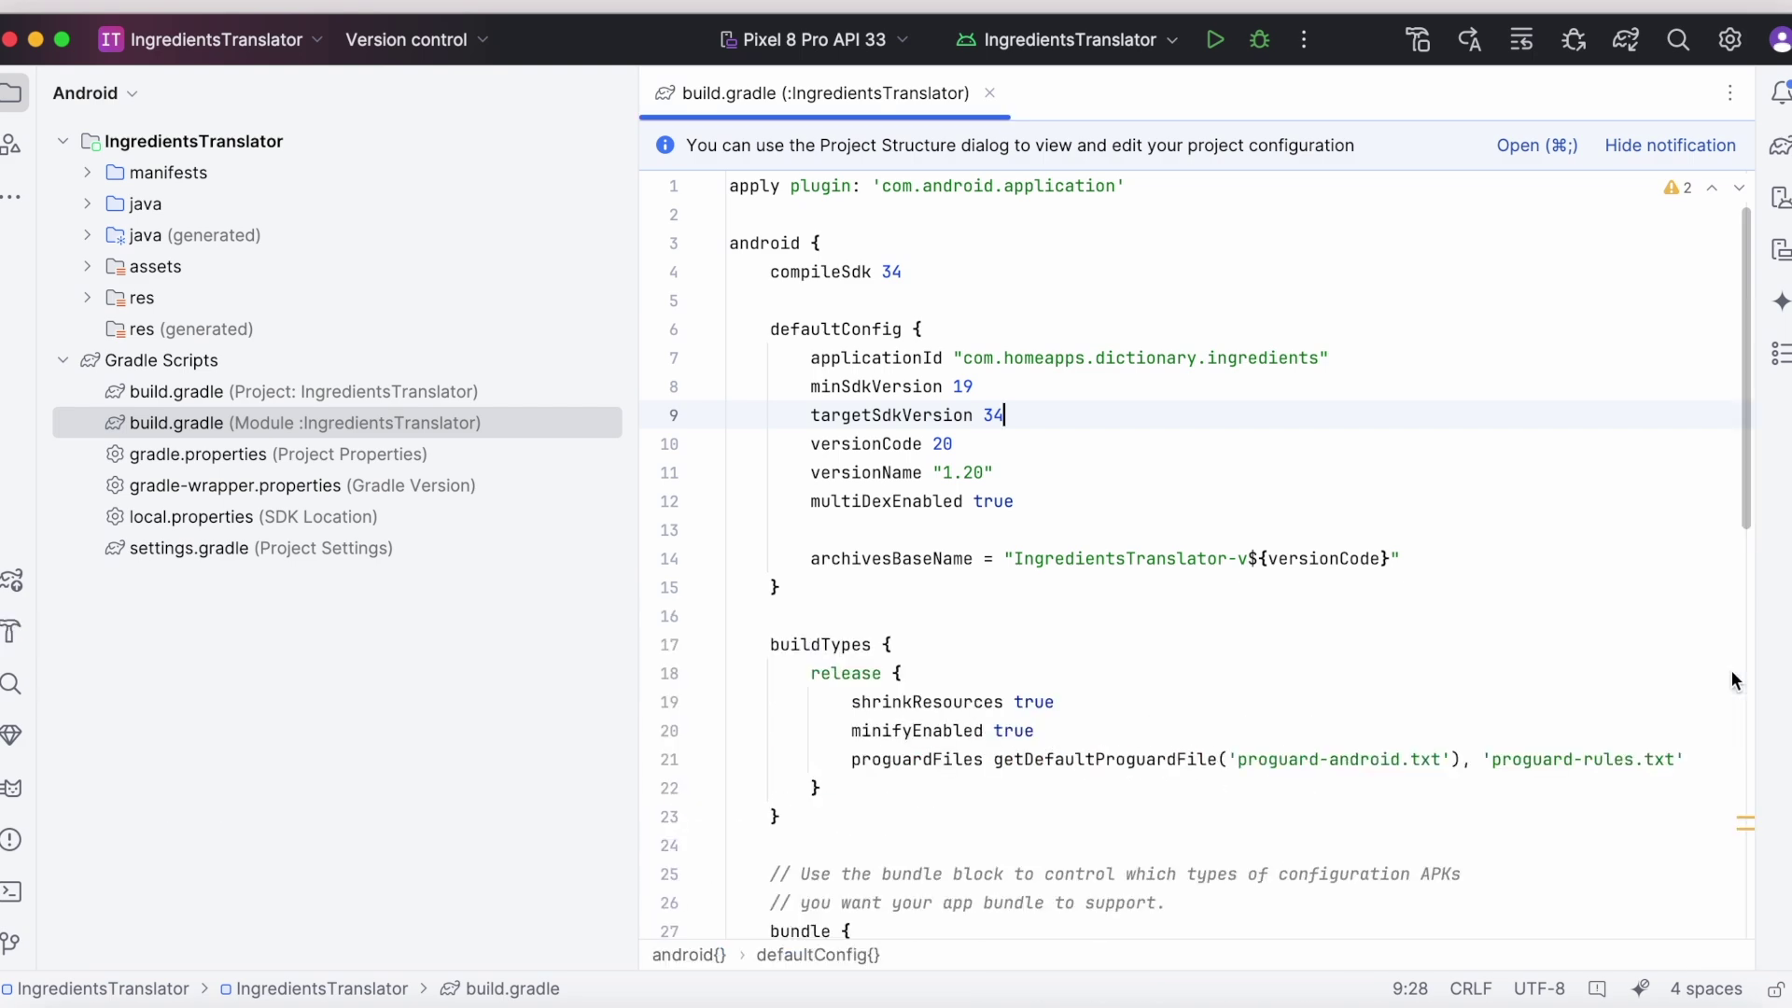
Run the app on the Pixel 8 Pro emulator, try All, Alum, Agati Leaves and Settings, then stop it
{"action": "left_click", "coordinate": [1215, 39]}
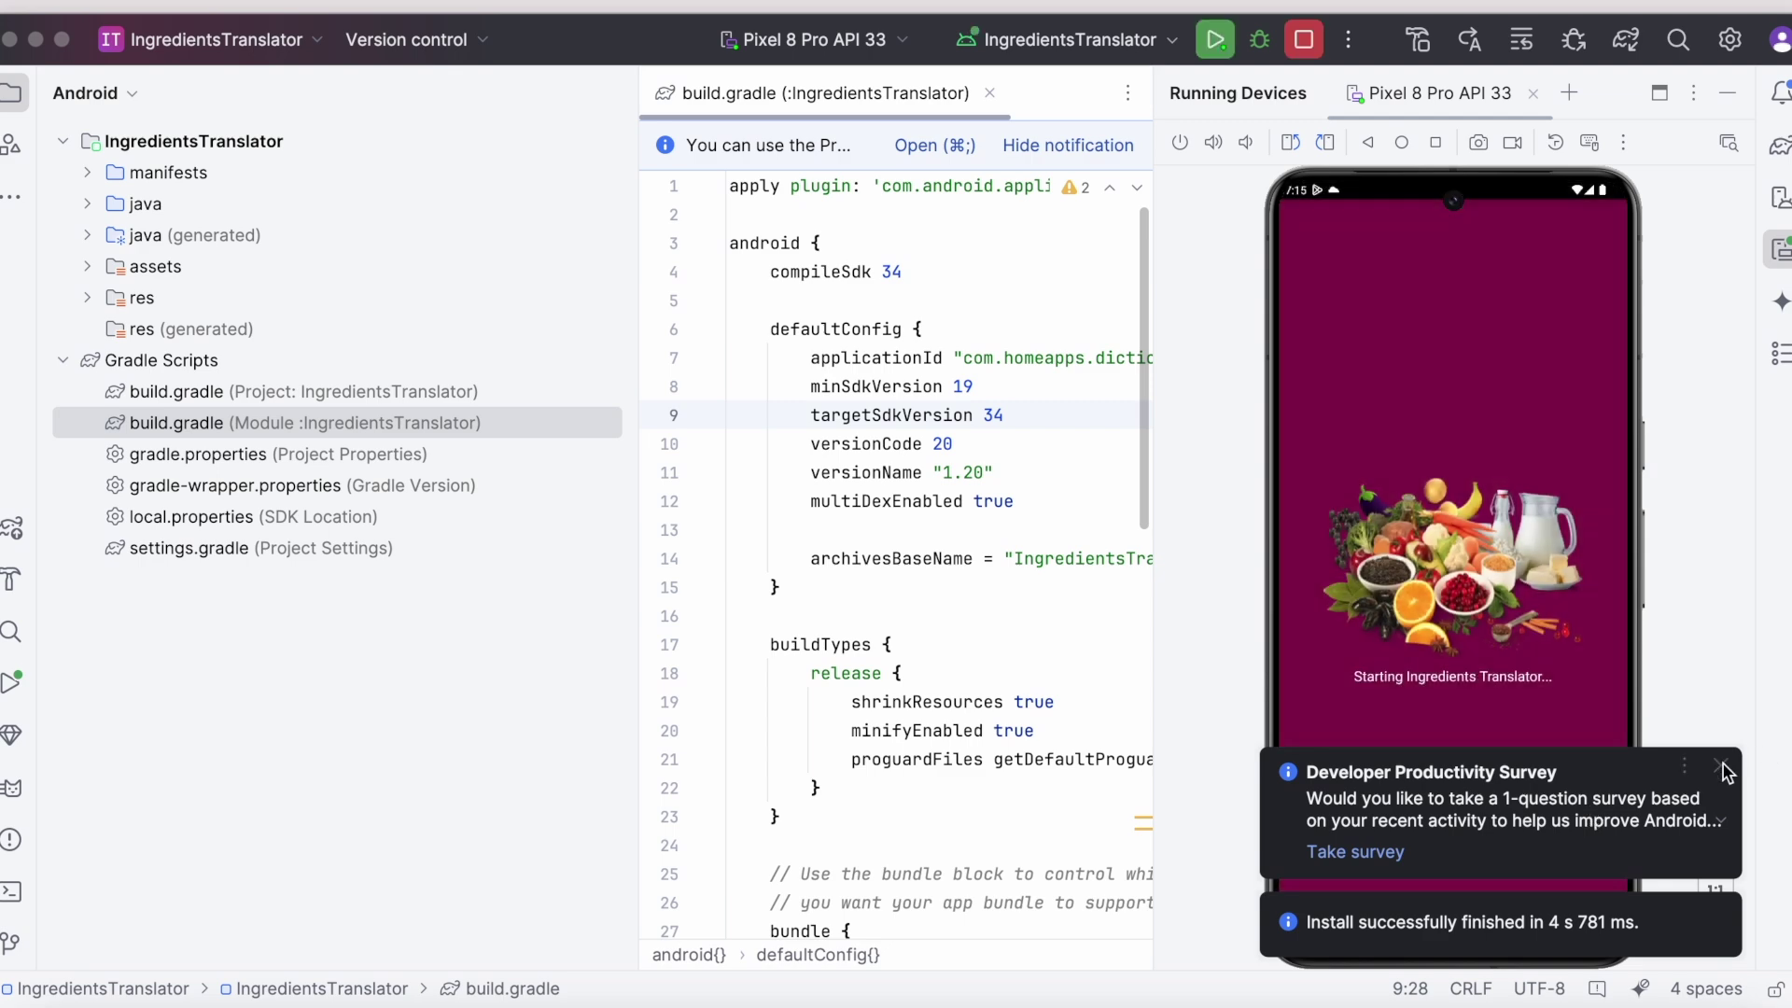
{"action": "left_click", "coordinate": [1524, 439]}
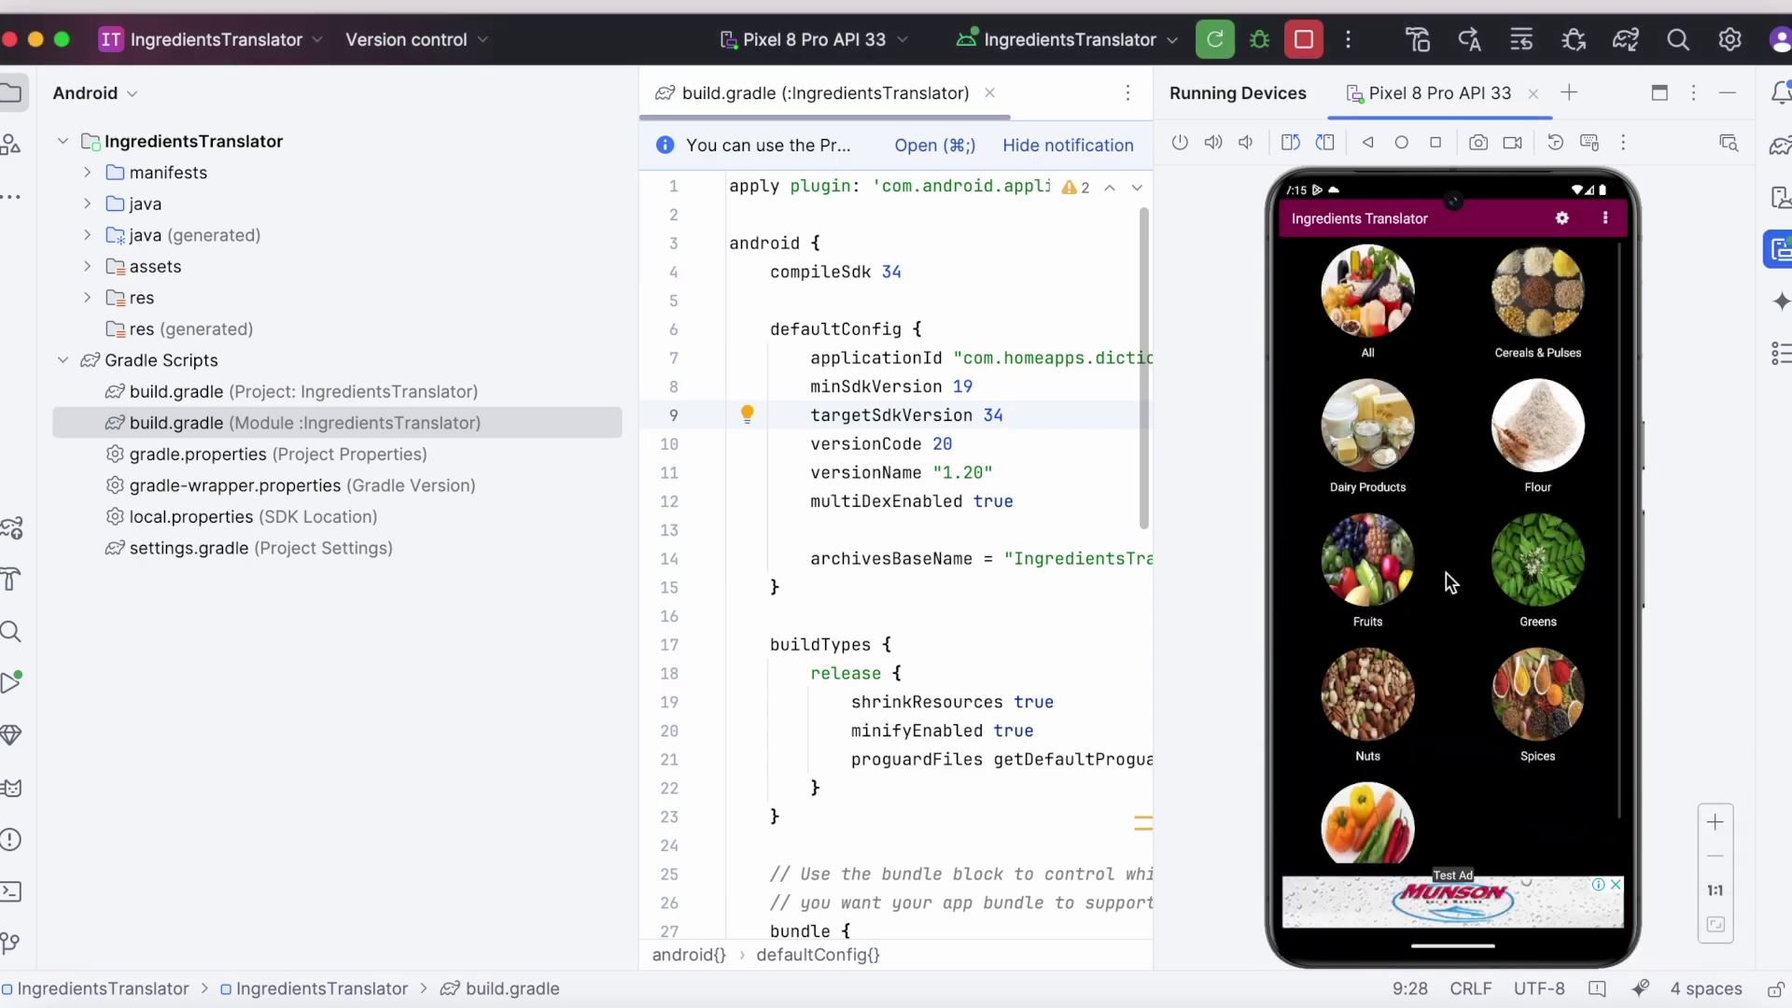
{"action": "left_click", "coordinate": [1367, 289]}
{"action": "left_click", "coordinate": [1391, 515]}
{"action": "left_click", "coordinate": [1299, 220]}
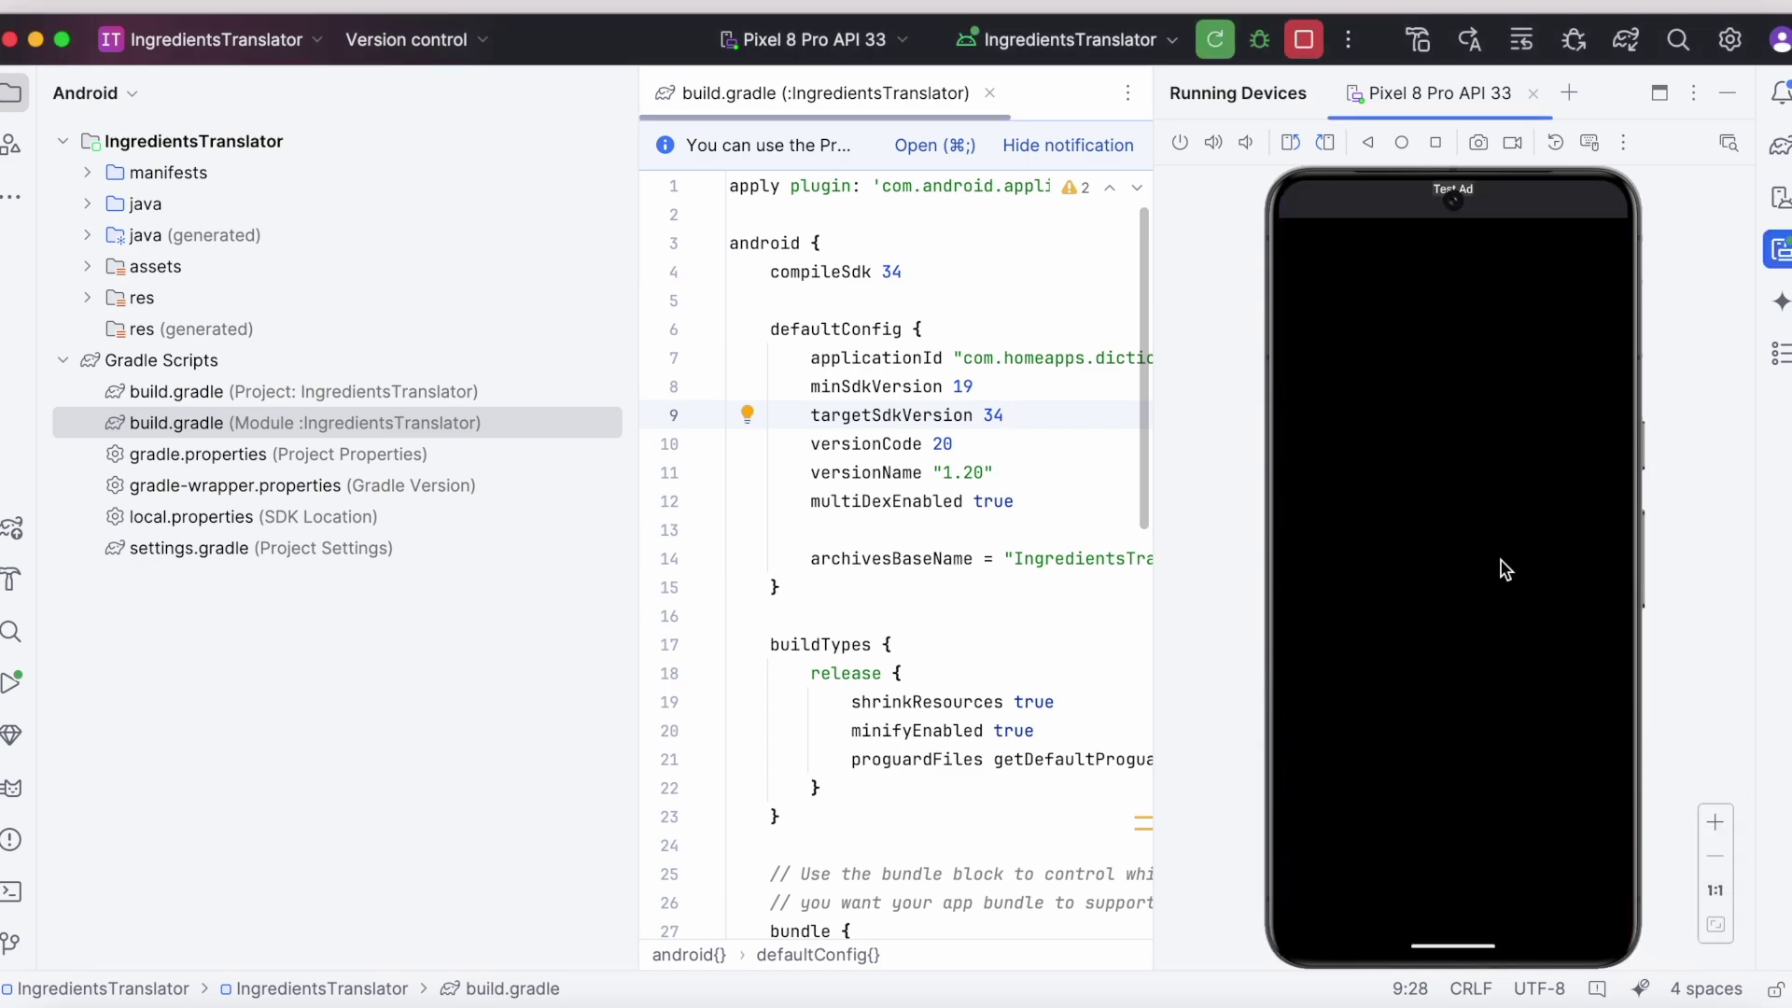
{"action": "left_click", "coordinate": [1615, 207]}
{"action": "left_click", "coordinate": [1456, 276]}
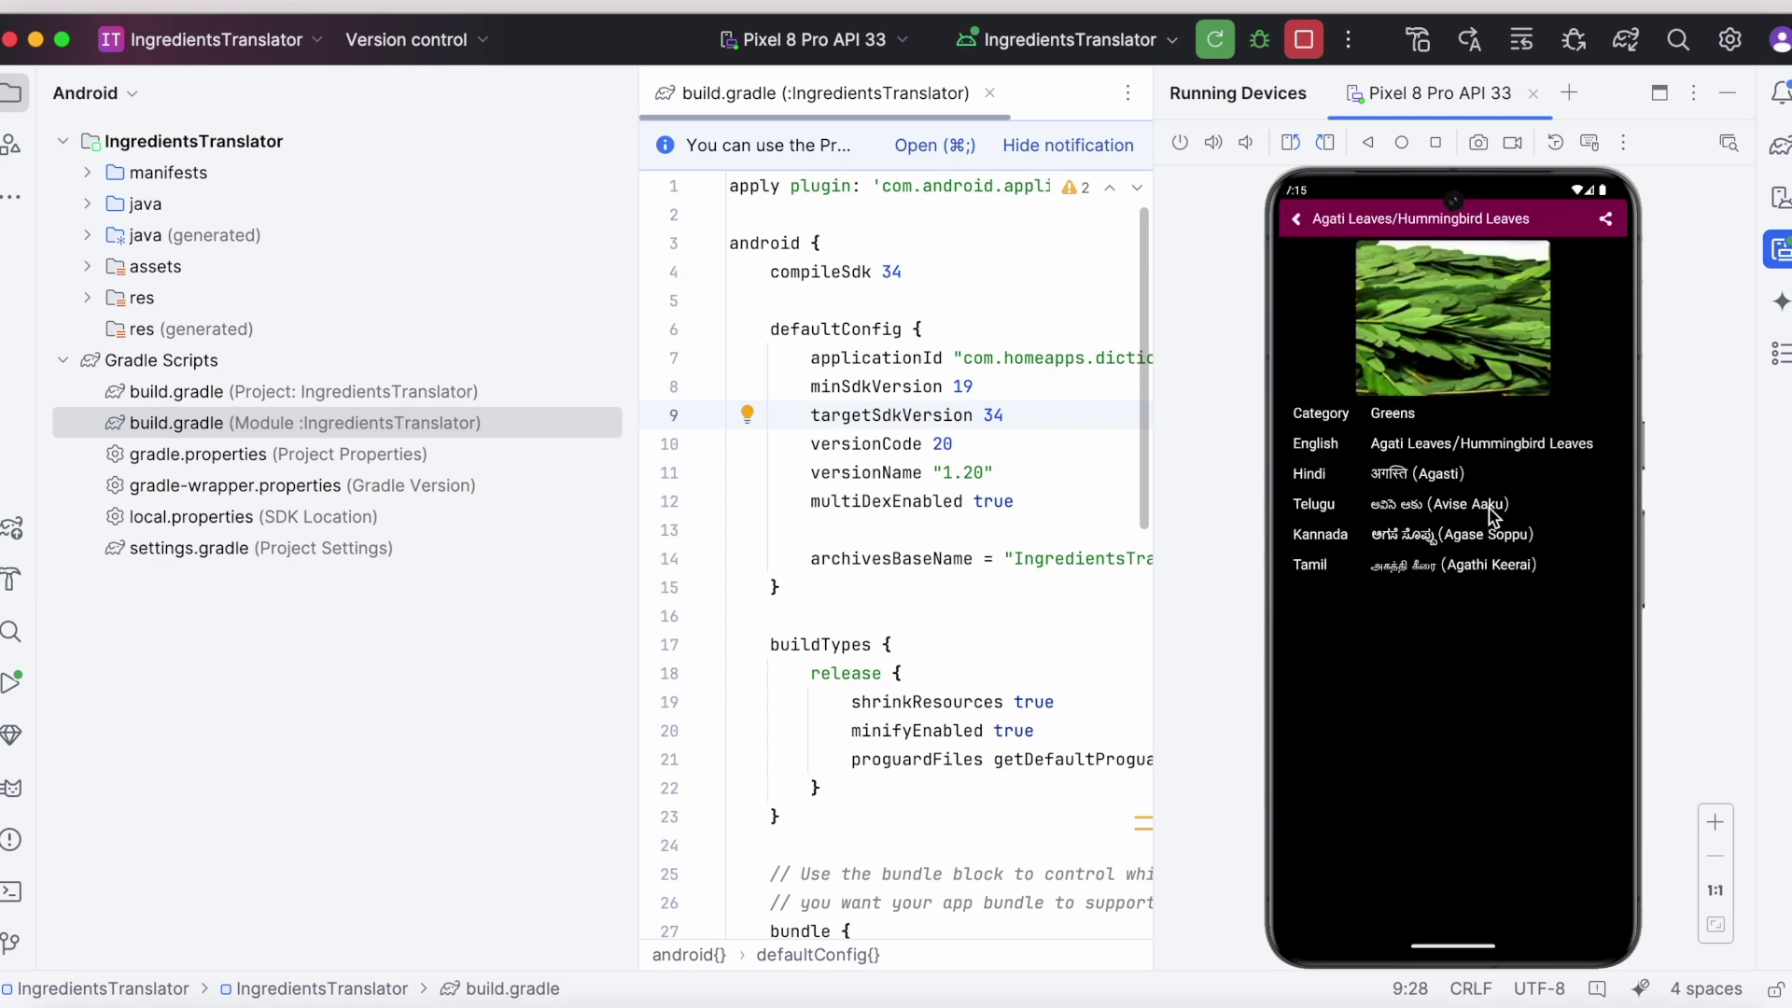
{"action": "left_click", "coordinate": [1297, 224]}
{"action": "left_click", "coordinate": [1561, 218]}
{"action": "left_click", "coordinate": [1297, 218]}
{"action": "left_click", "coordinate": [1304, 39]}
{"action": "left_click", "coordinate": [1524, 467]}
Raise versionCode to 21 and versionName to 1.21 in build.gradle, then close the file
{"action": "left_click", "coordinate": [983, 452]}
{"action": "key", "text": "BackSpace"}
{"action": "type", "text": "1"}
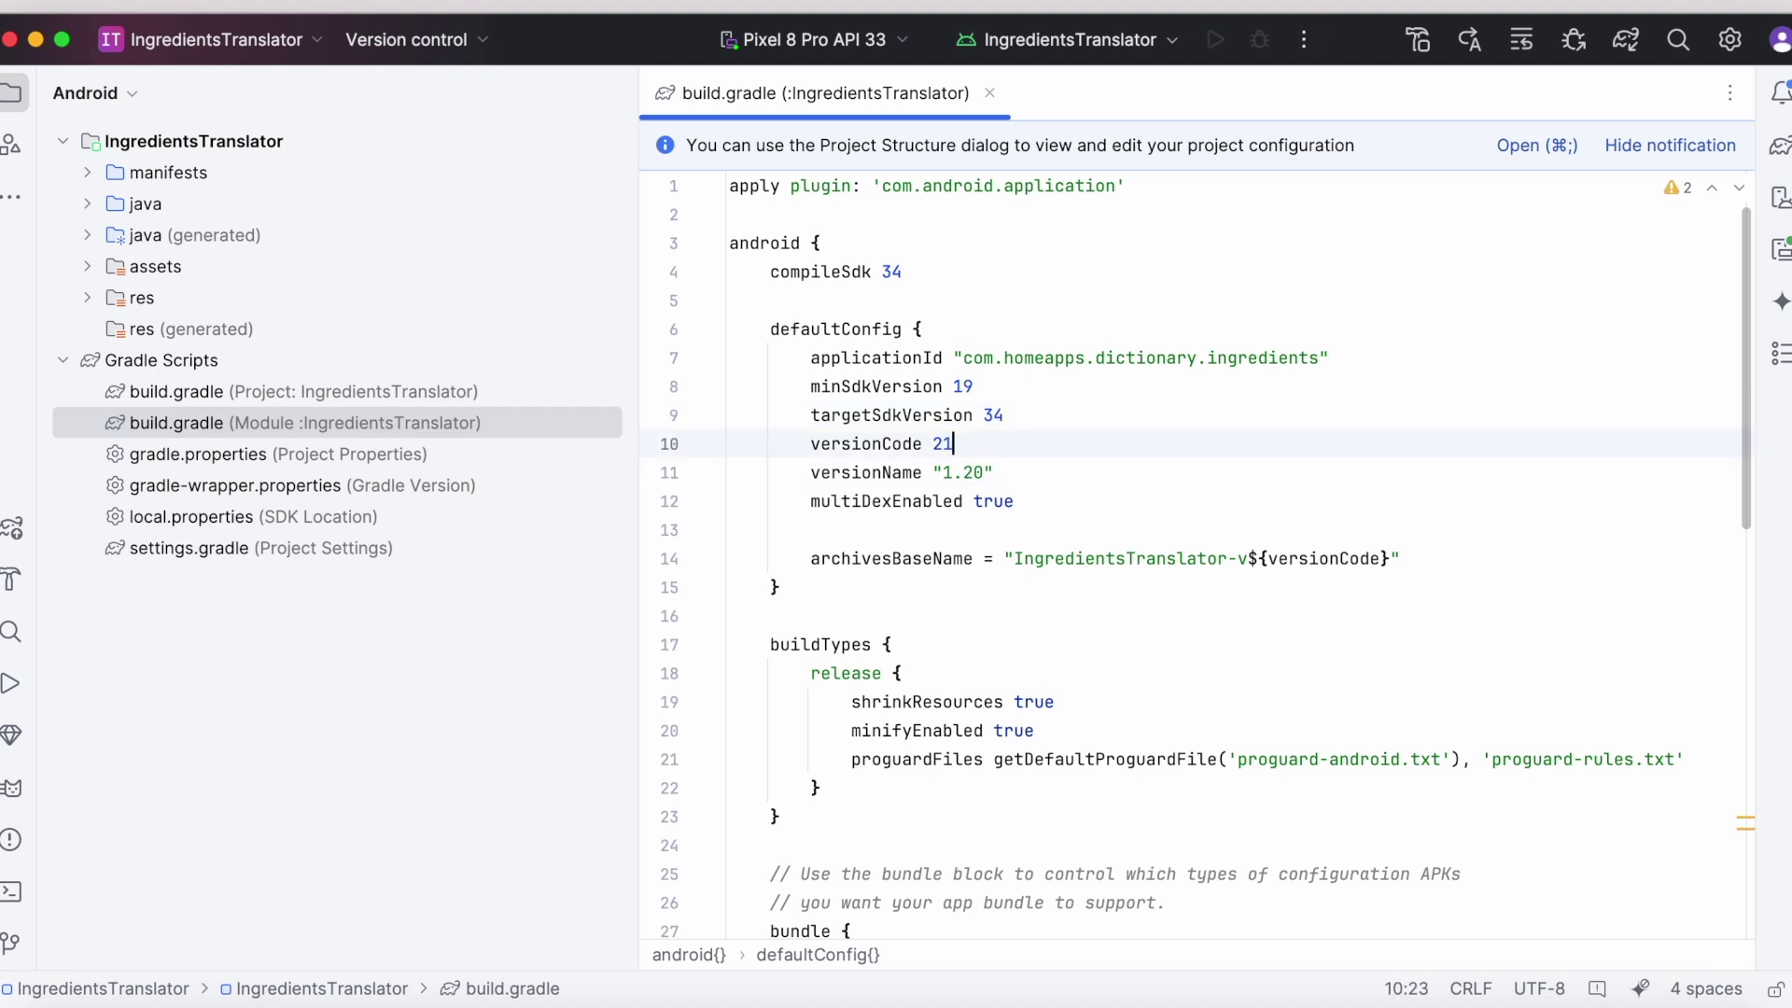
{"action": "left_click", "coordinate": [984, 474]}
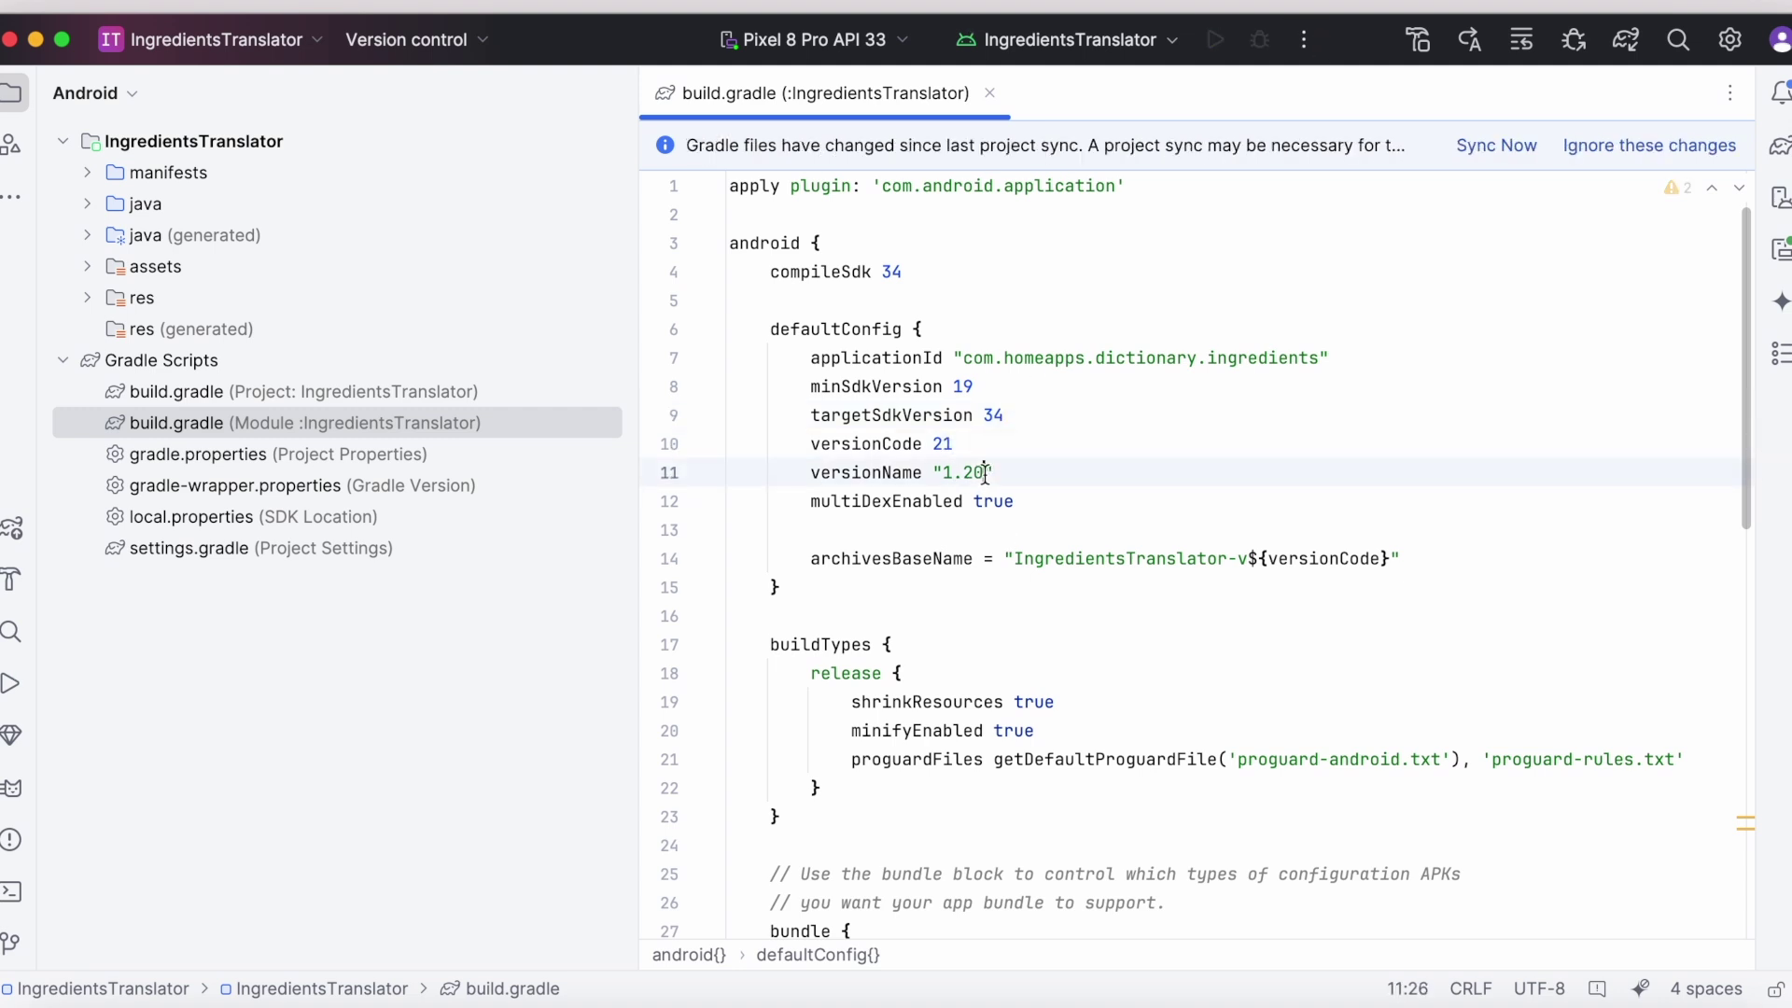
{"action": "left_click", "coordinate": [989, 94]}
Generate a signed release app bundle through the Generate Signed App Bundle / APK wizard
{"action": "left_click", "coordinate": [611, 5]}
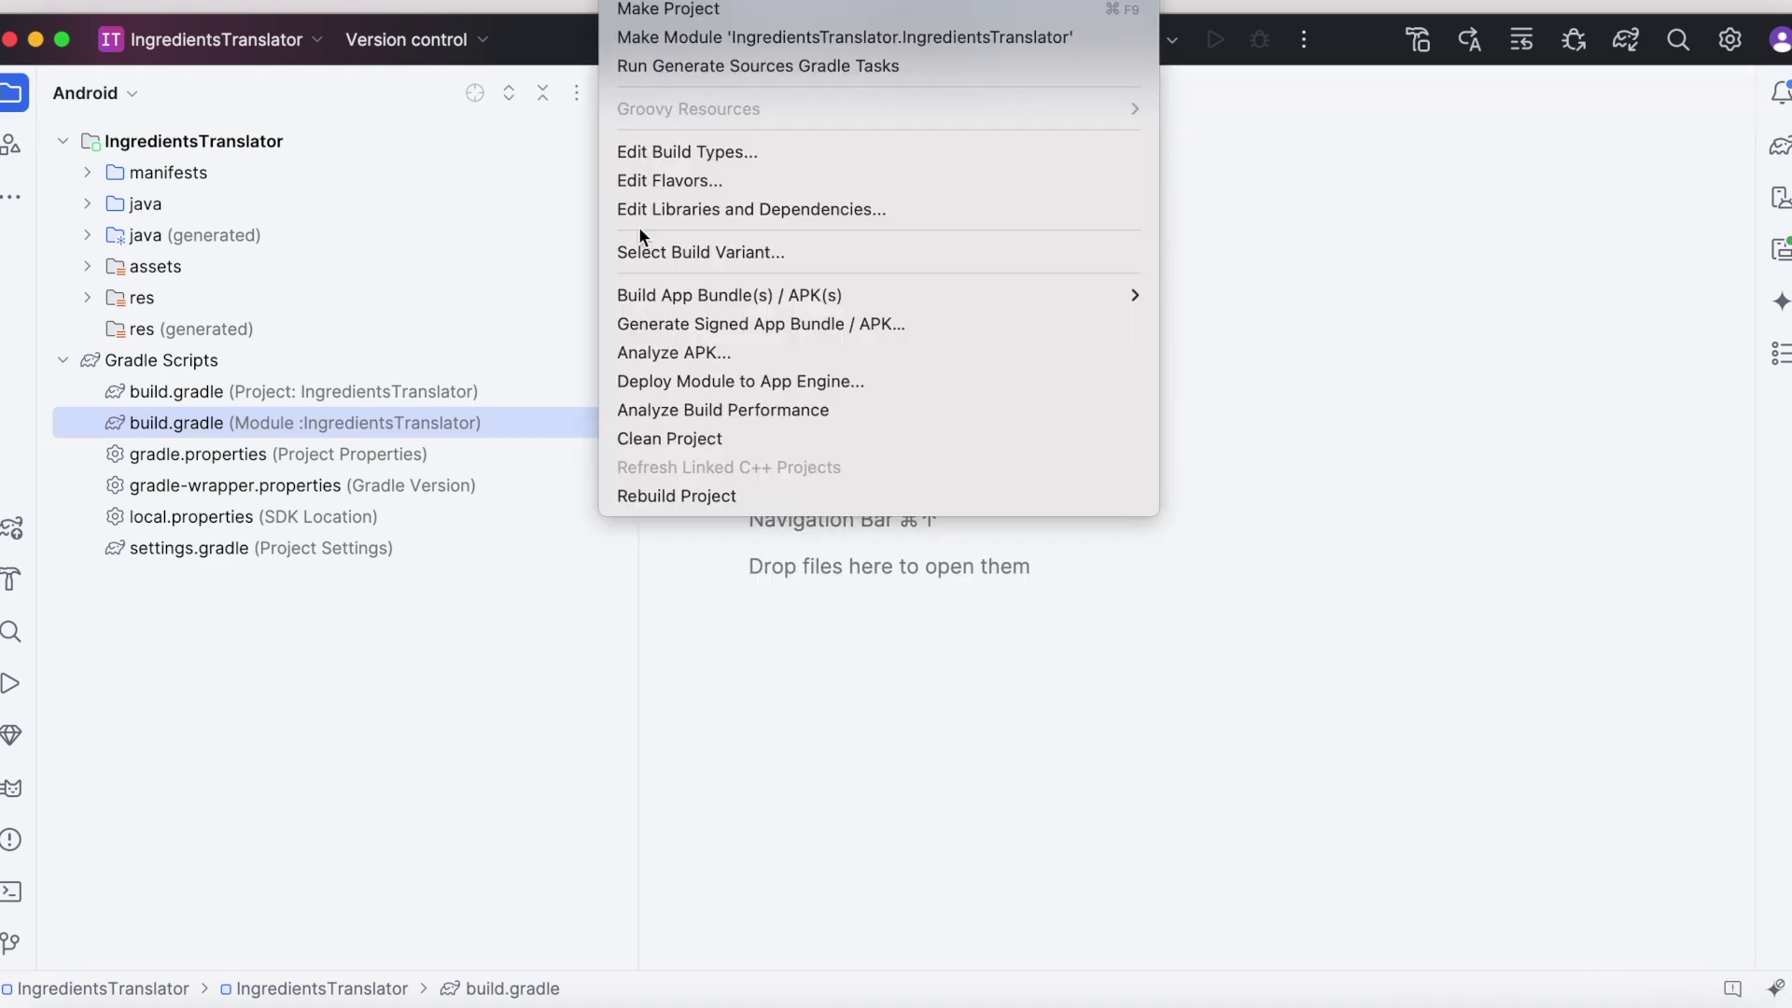
{"action": "left_click", "coordinate": [777, 323]}
{"action": "left_click", "coordinate": [1178, 726]}
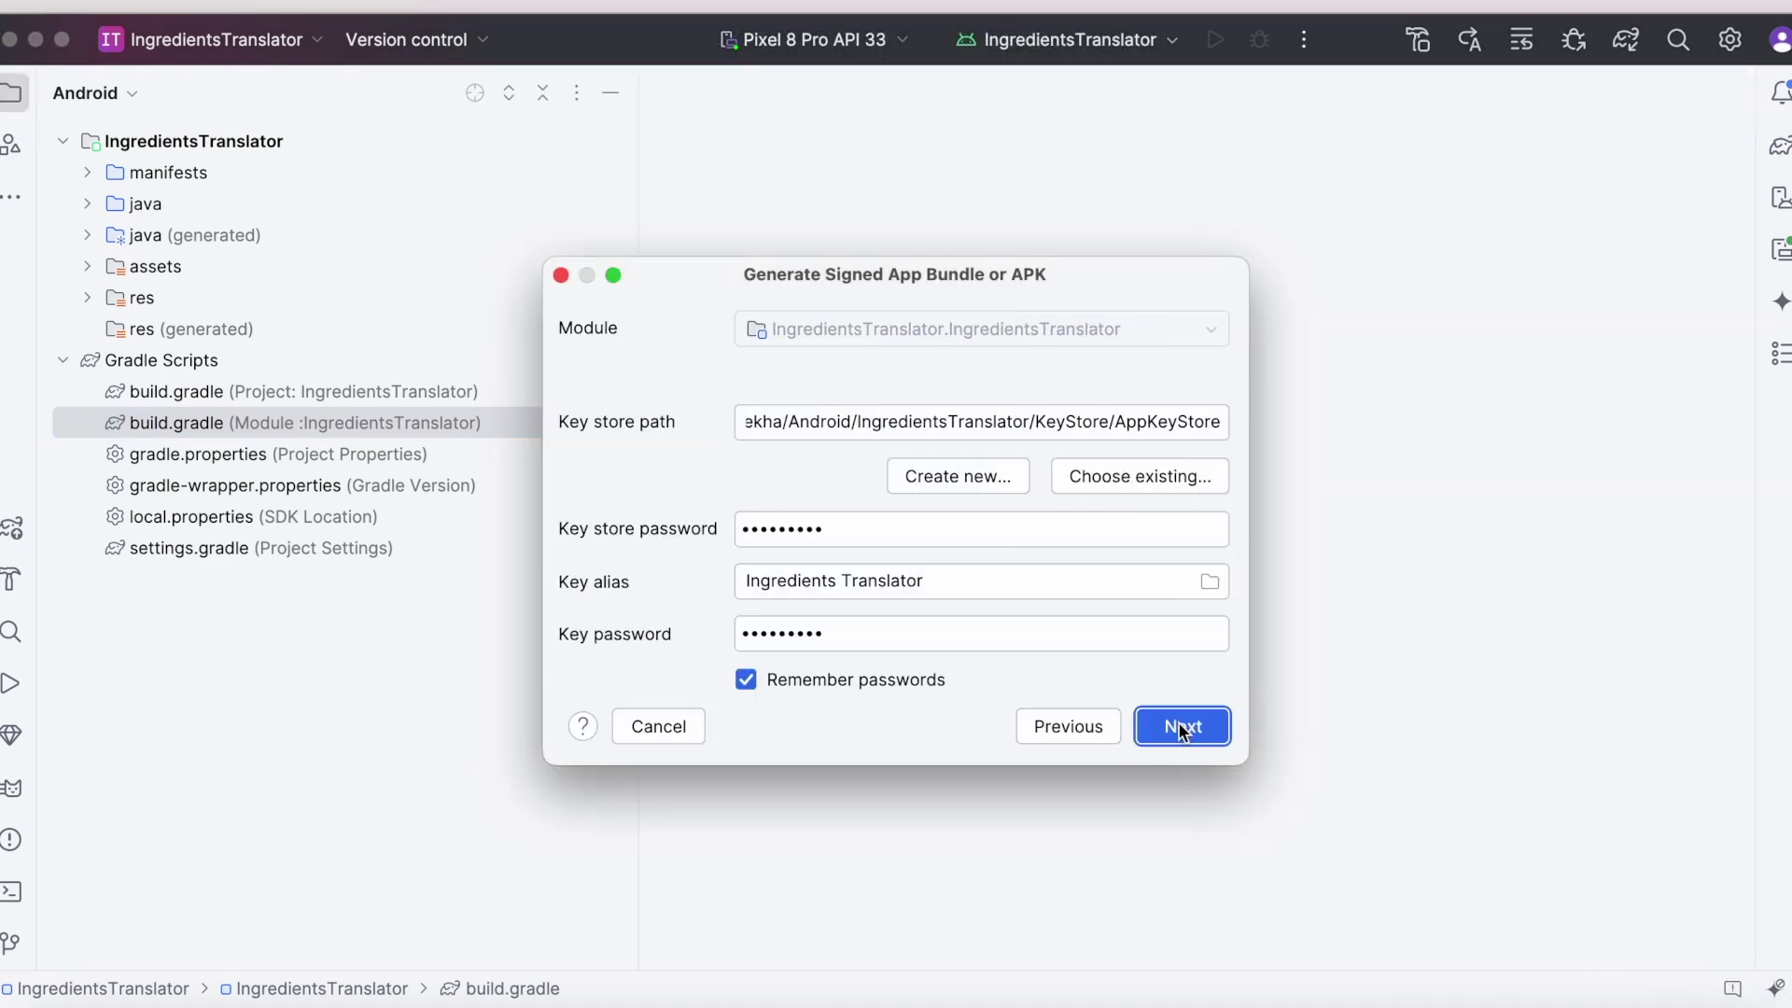
{"action": "left_click", "coordinate": [1180, 728]}
{"action": "left_click", "coordinate": [1182, 728]}
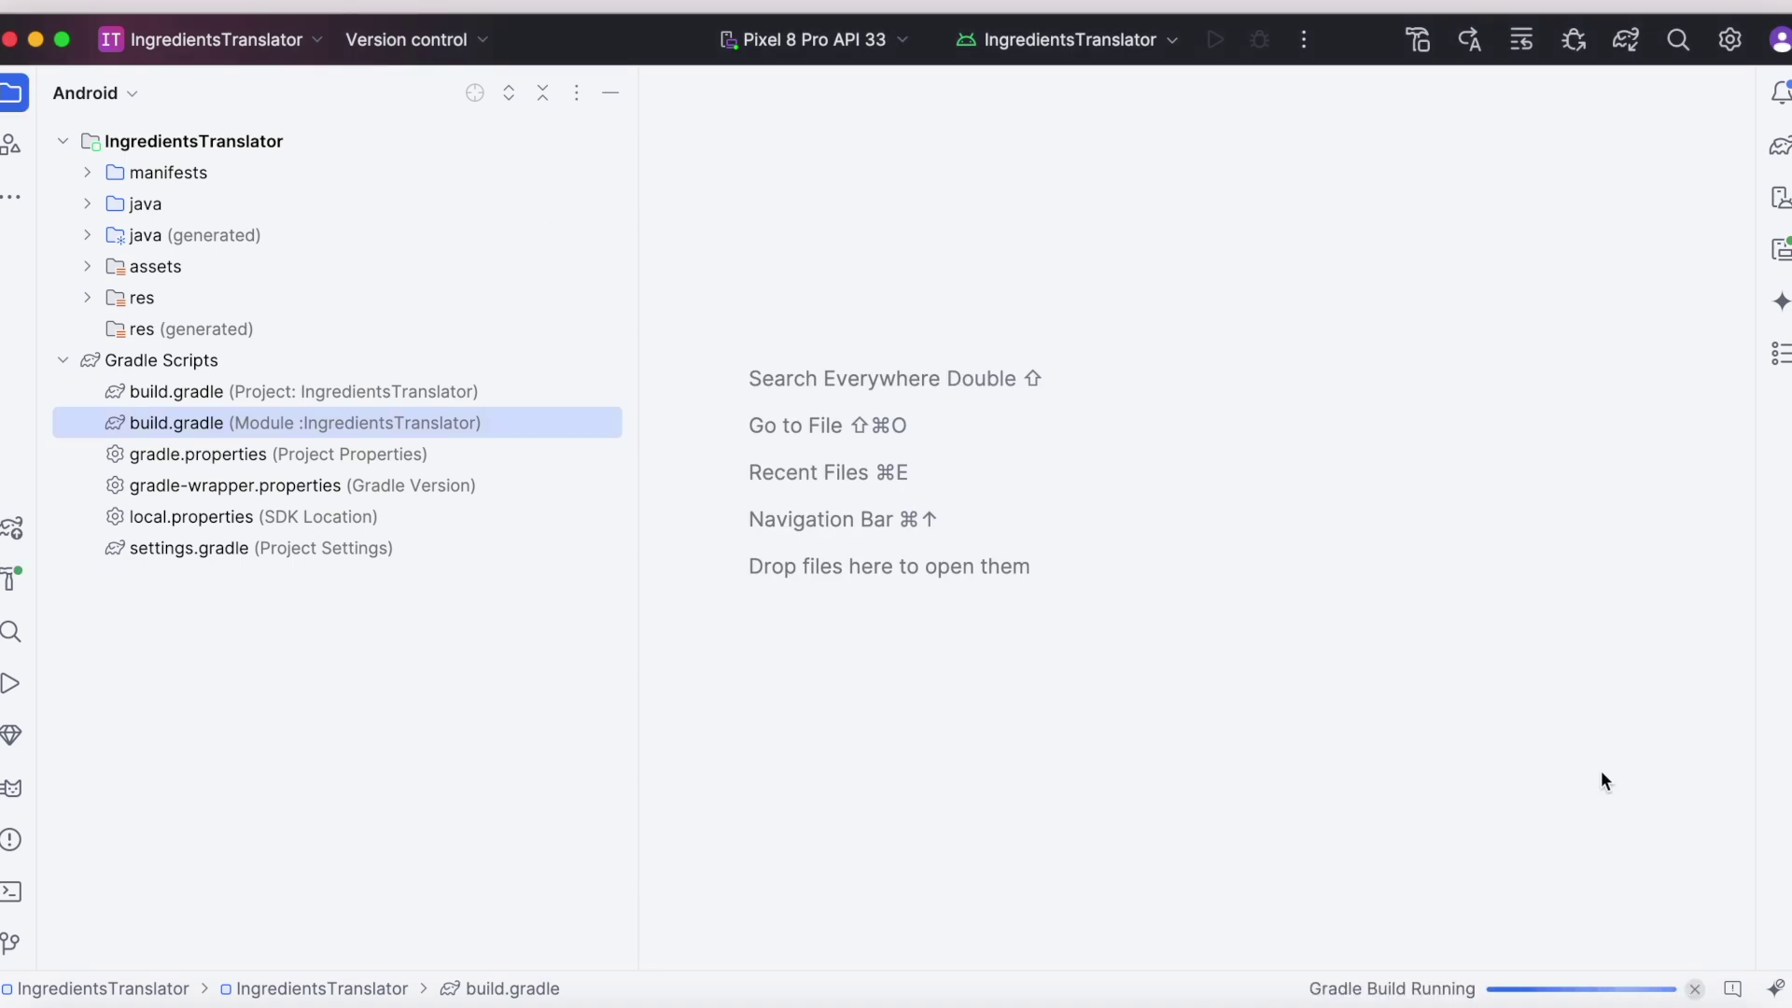
Locate IngredientsTranslator-v21-release.aab in Finder, then go back to Play Console's Policy status page
{"action": "left_click", "coordinate": [1509, 887]}
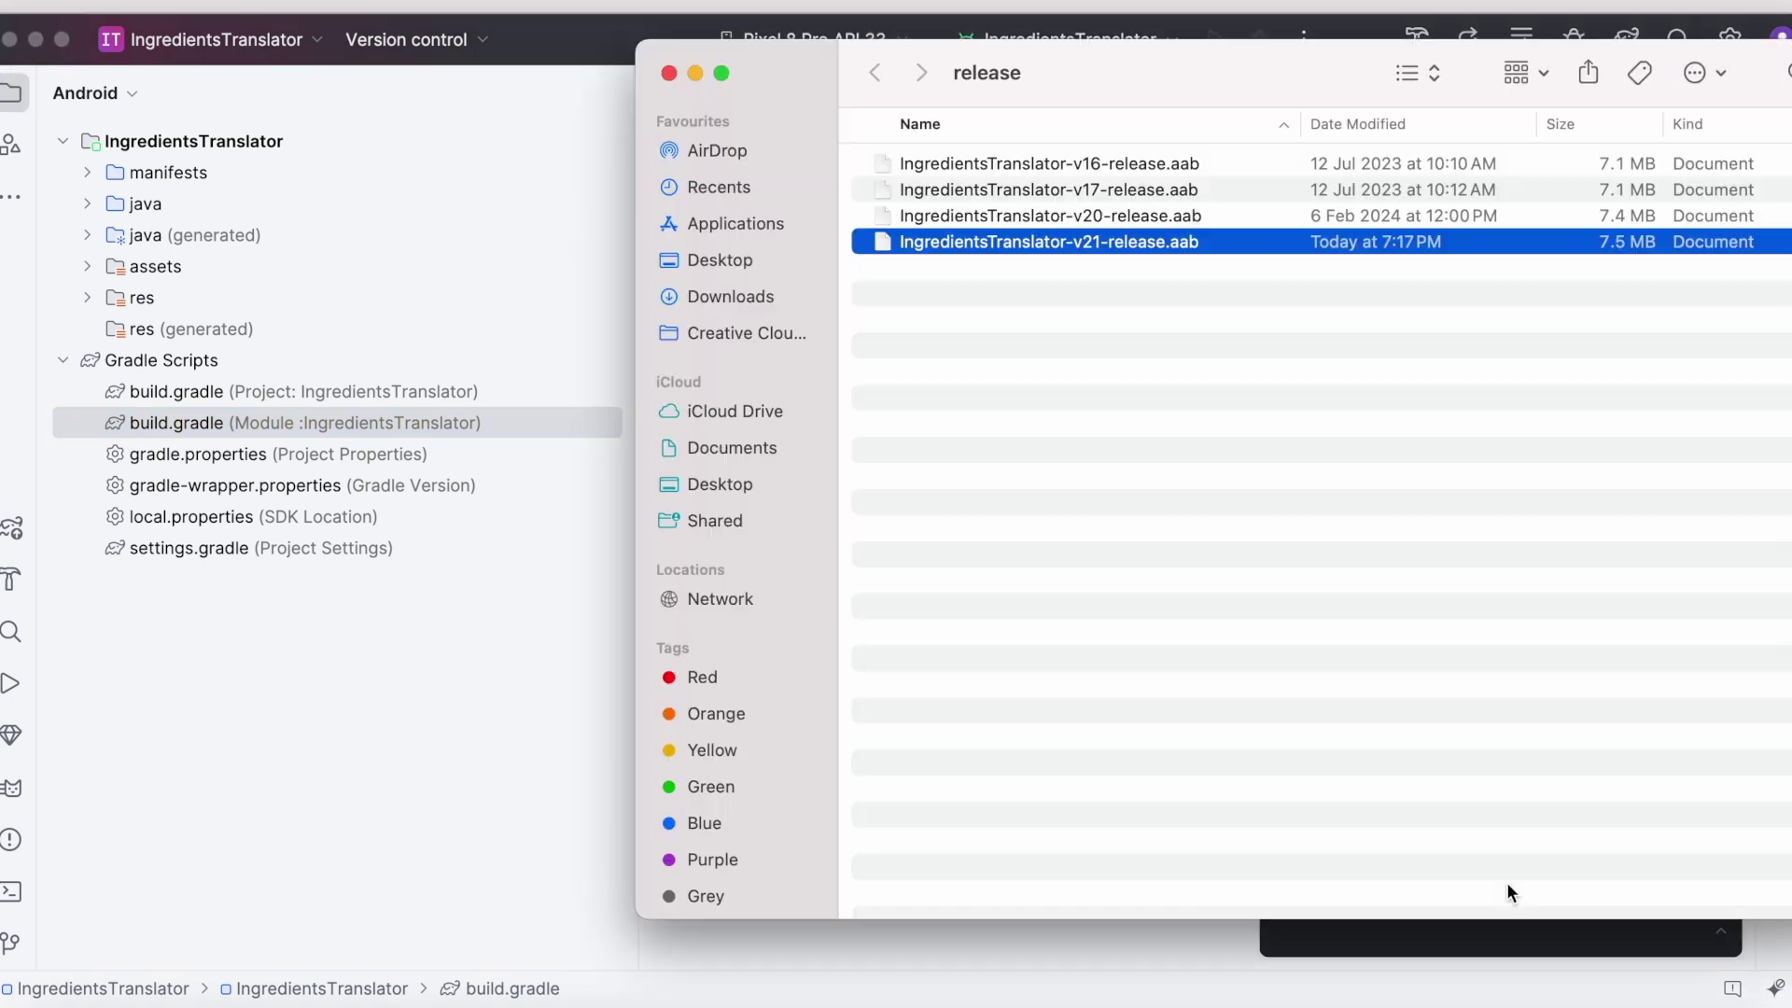
{"action": "left_click", "coordinate": [1213, 241]}
{"action": "key", "text": "super+Tab"}
{"action": "key", "text": "super+Tab"}
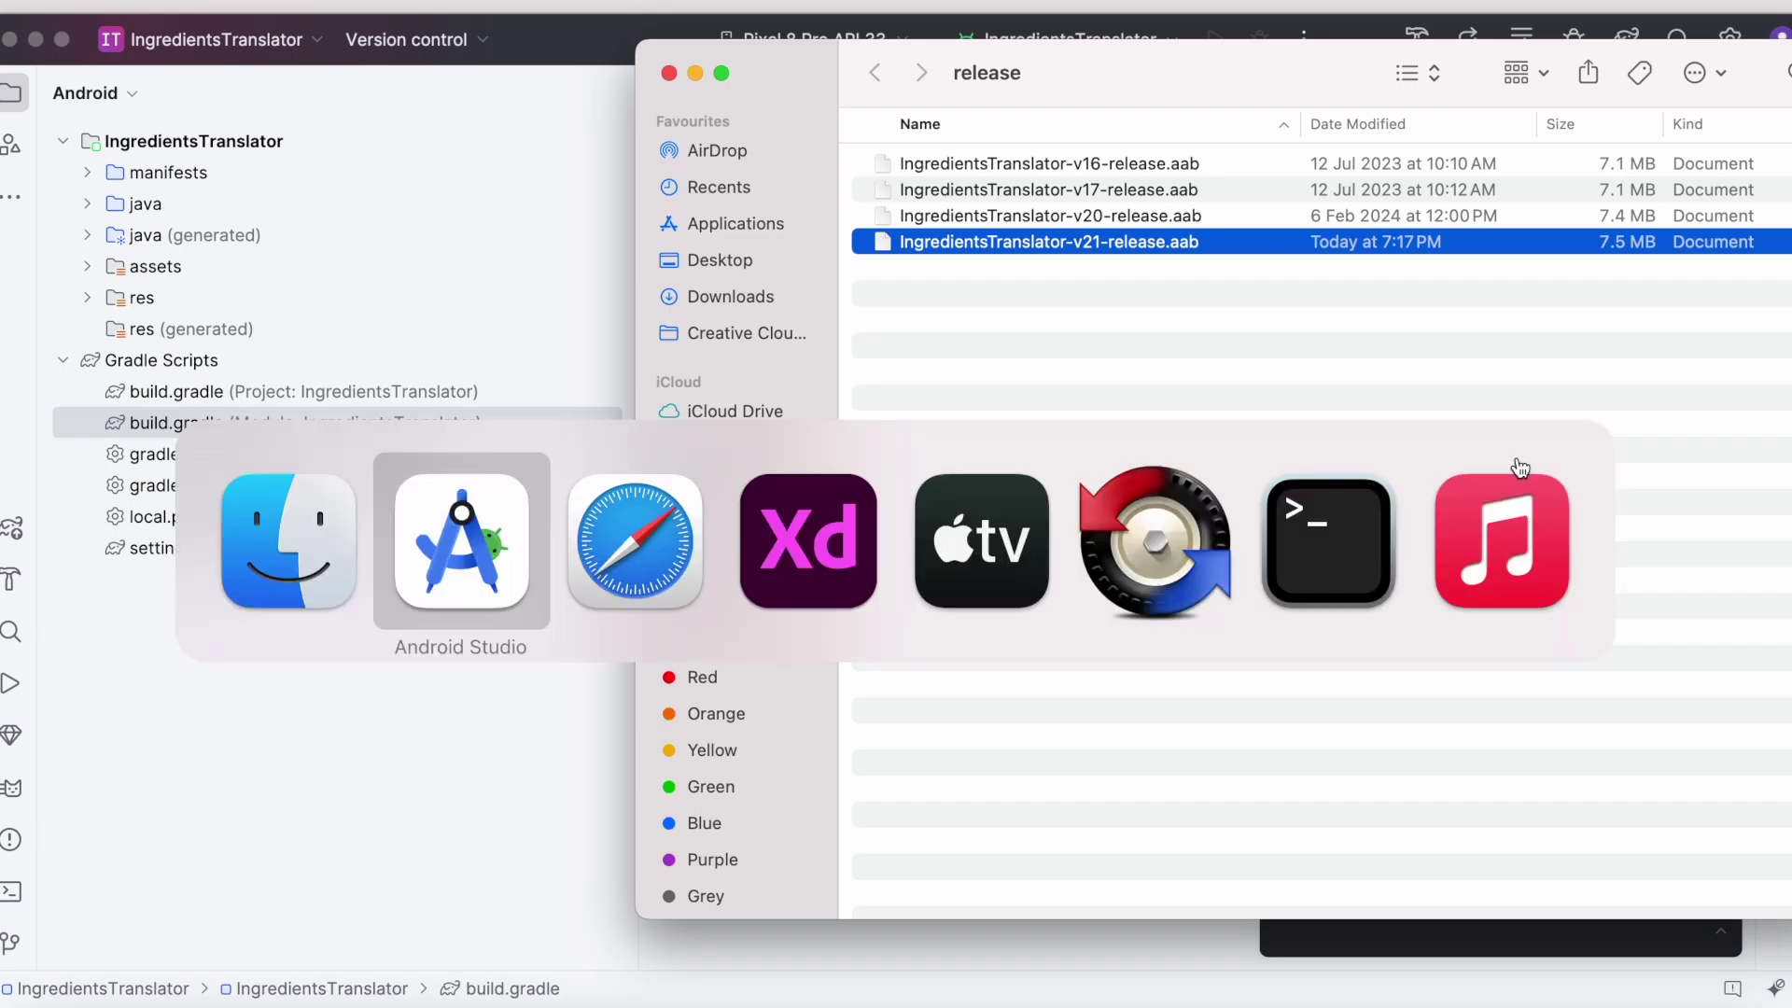
{"action": "left_click", "coordinate": [401, 198]}
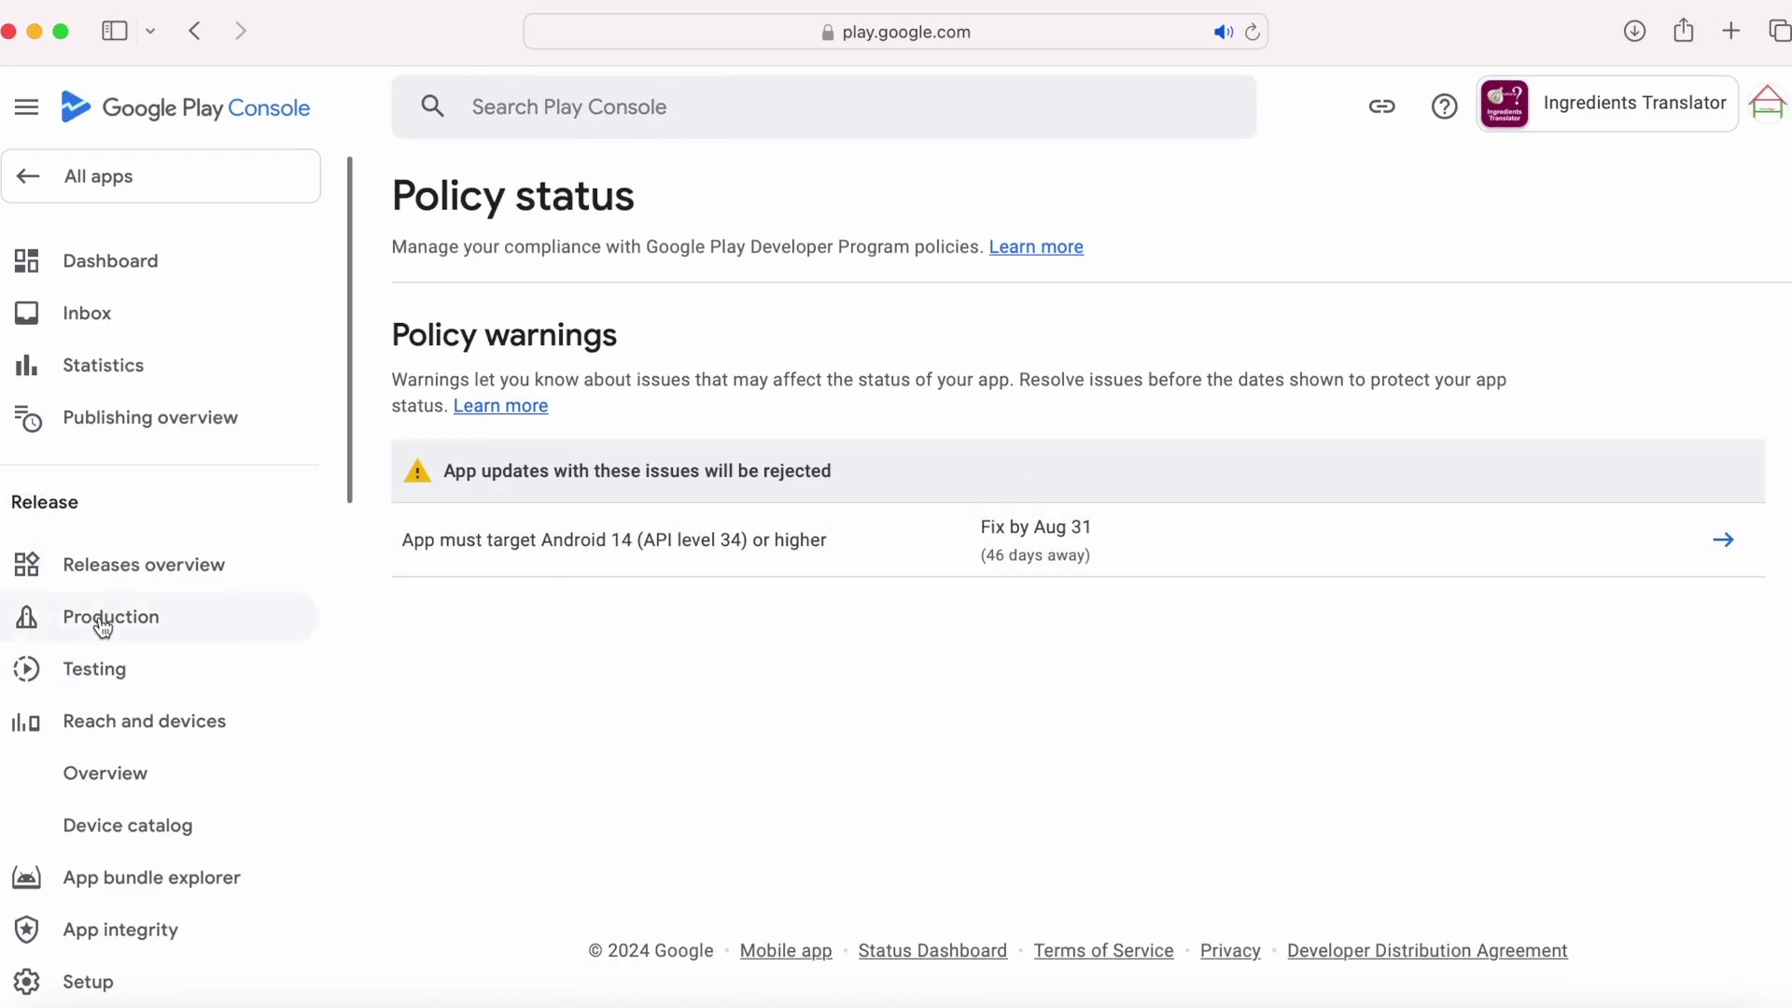
Look over the Production, Internal testing and Closed testing track pages
{"action": "left_click", "coordinate": [98, 616]}
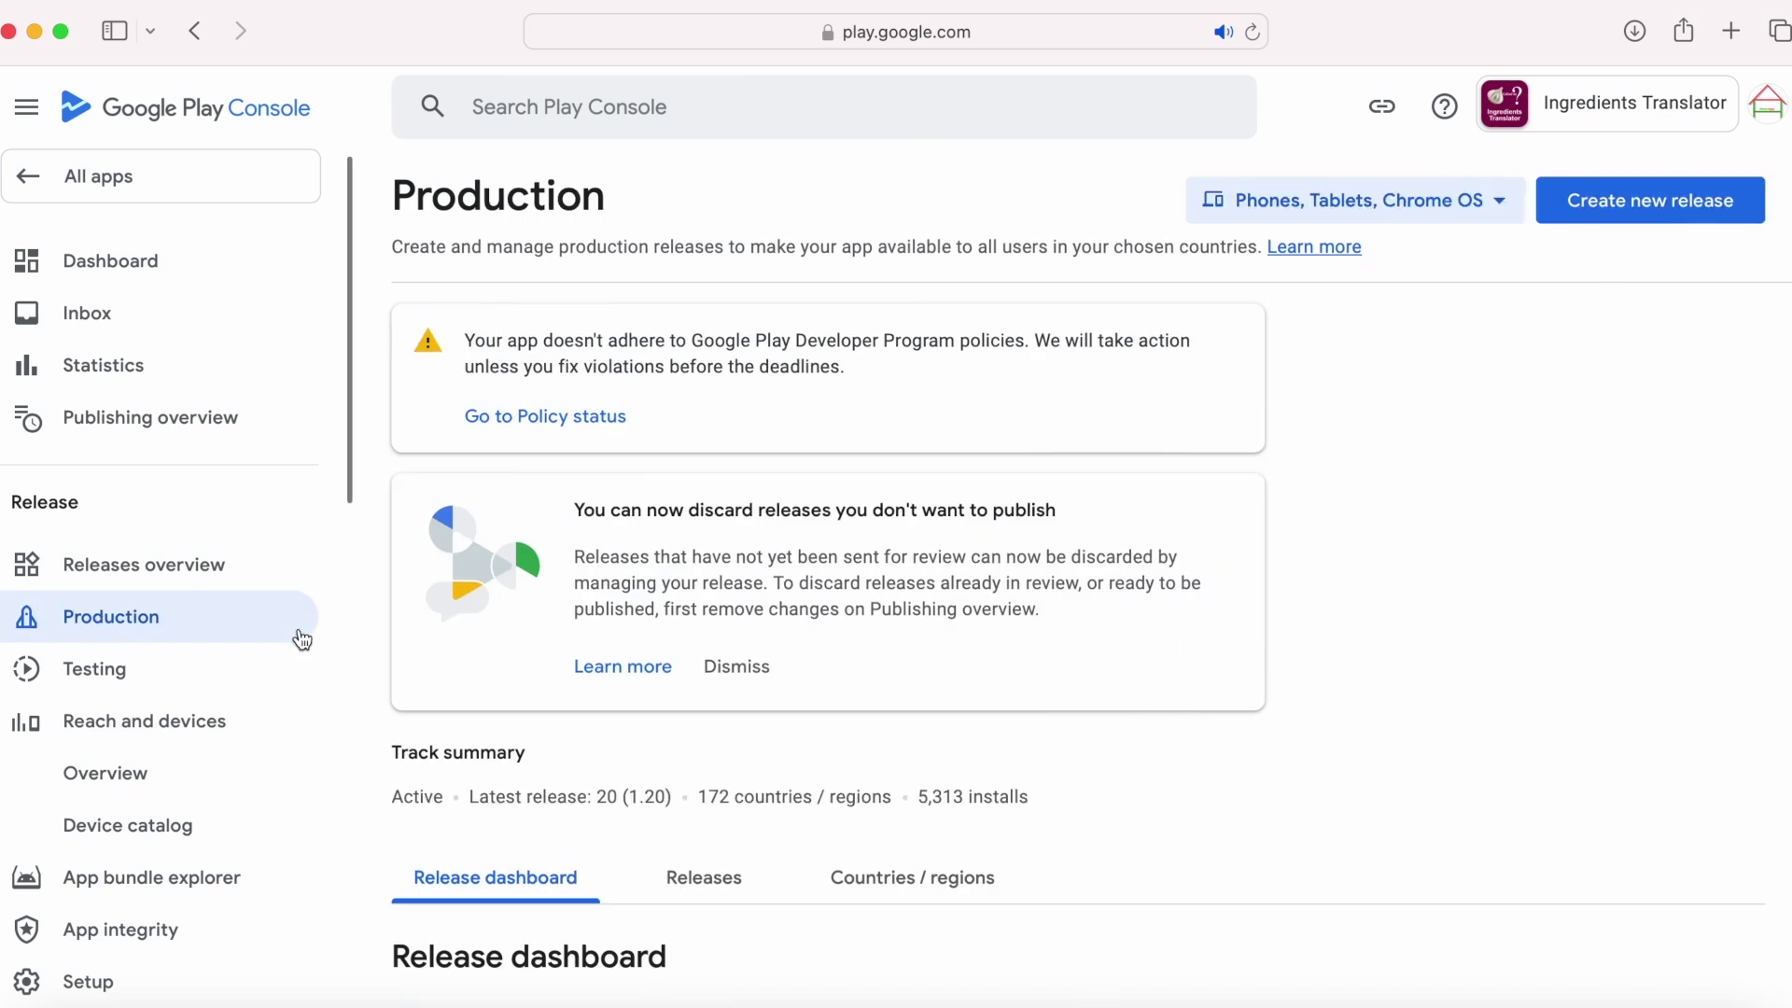
{"action": "left_click", "coordinate": [5, 678]}
{"action": "scroll", "coordinate": [140, 779], "scroll_direction": "down", "scroll_amount": 5}
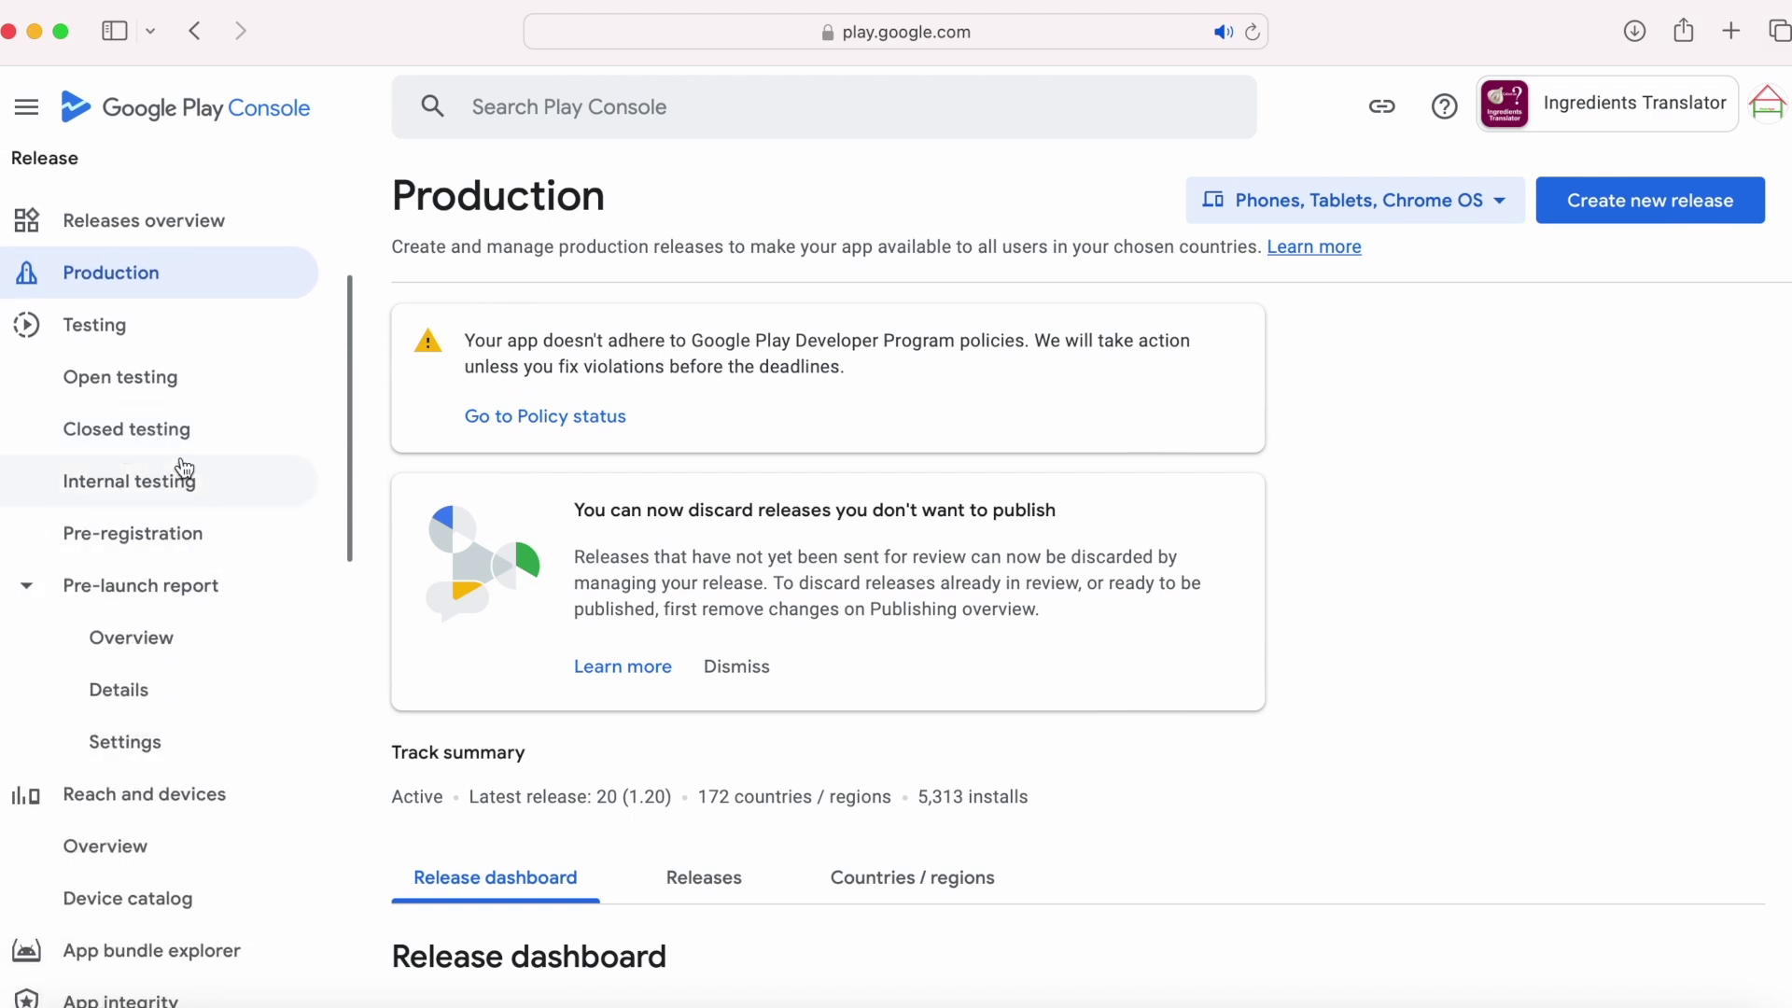
{"action": "left_click", "coordinate": [173, 489]}
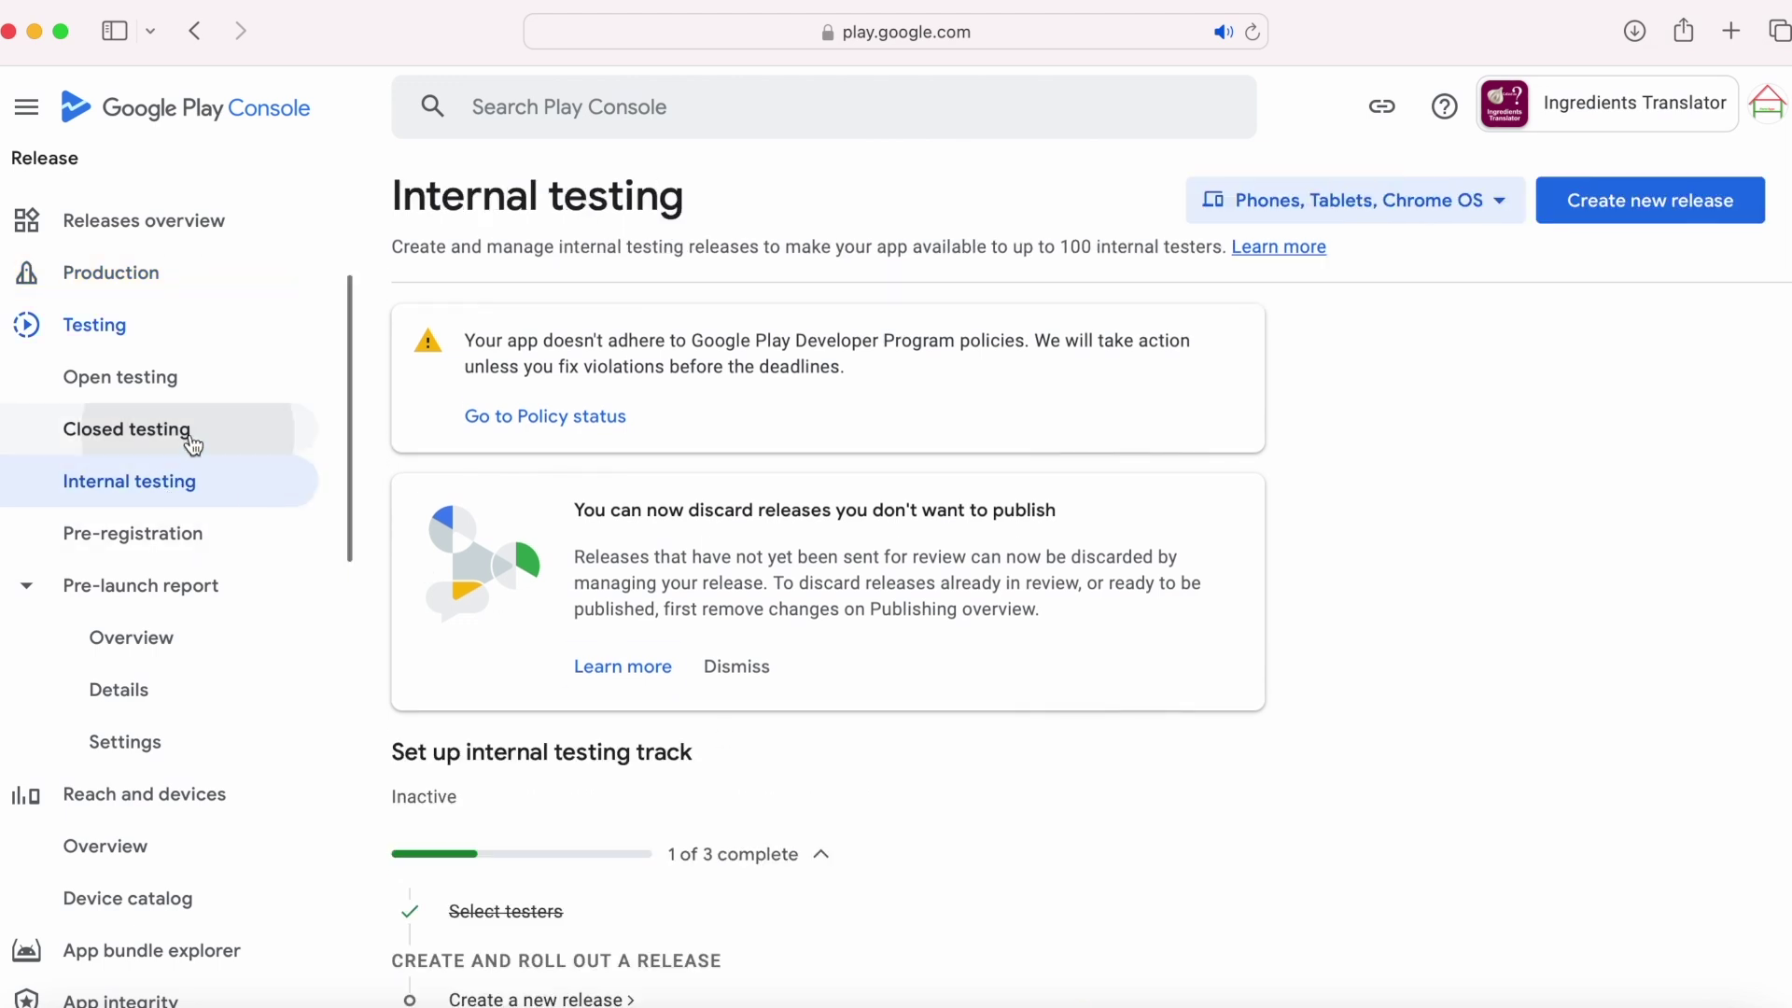
{"action": "left_click", "coordinate": [142, 429]}
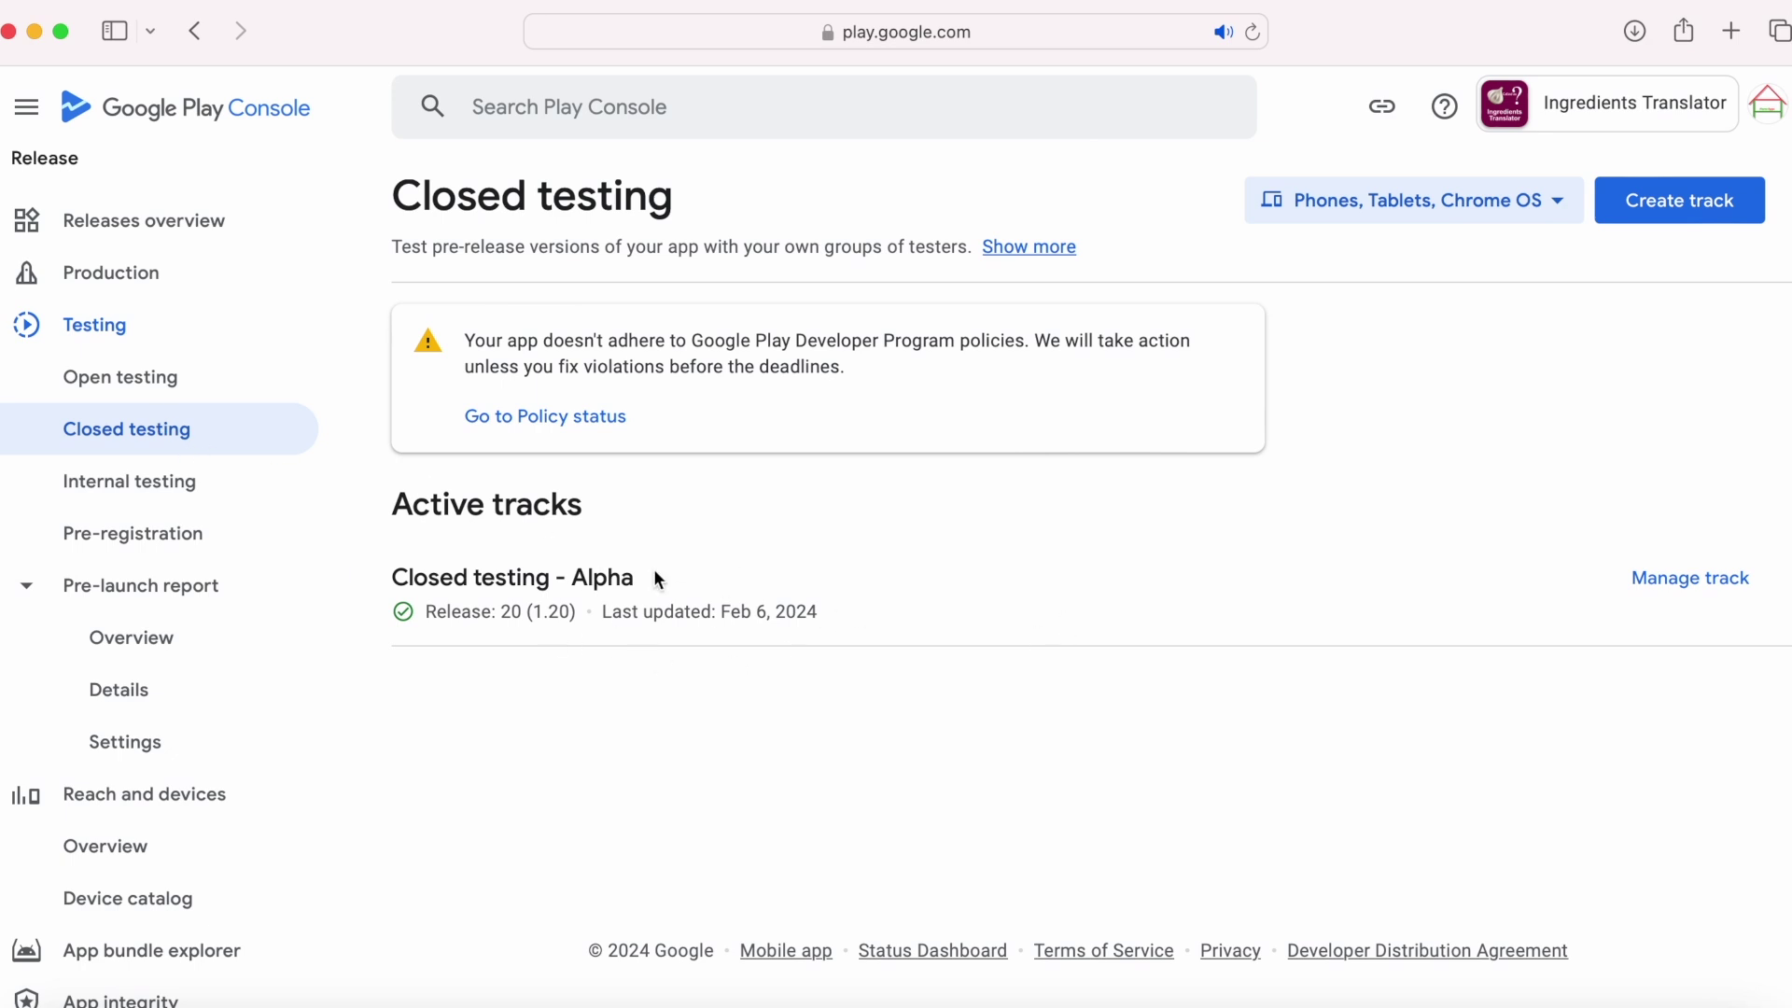
Start a new release on the Production track
{"action": "left_click", "coordinate": [93, 325]}
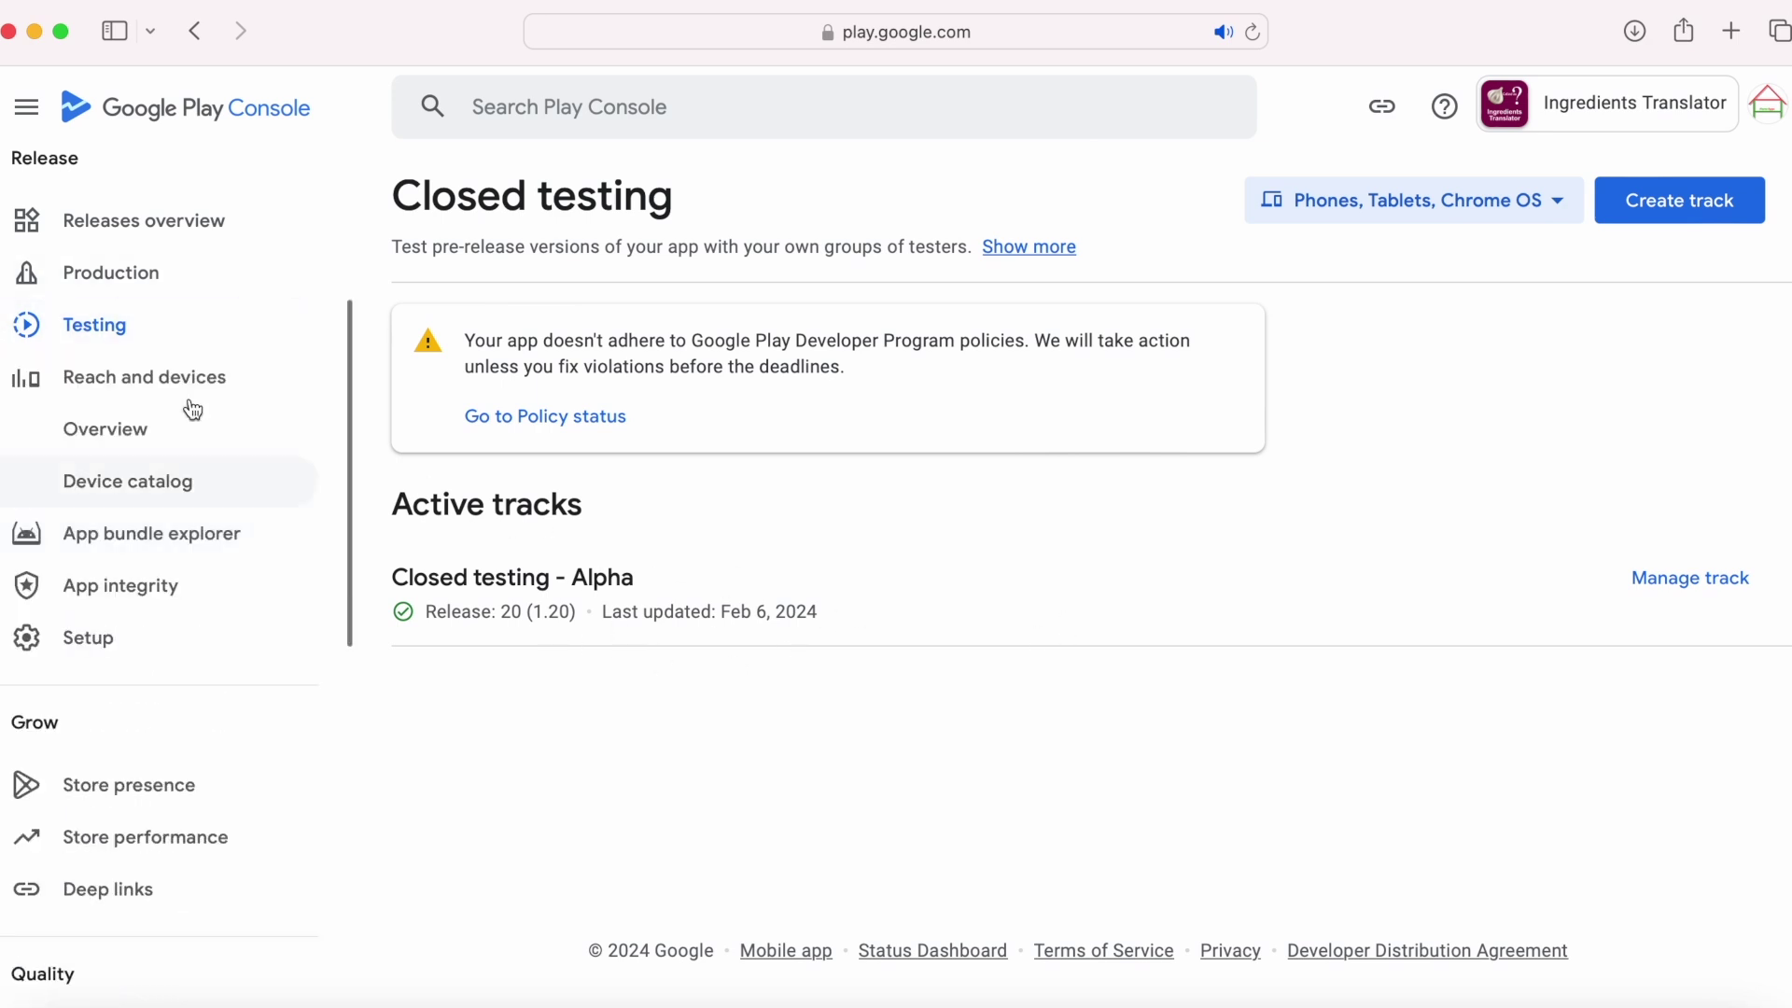
{"action": "left_click", "coordinate": [112, 273]}
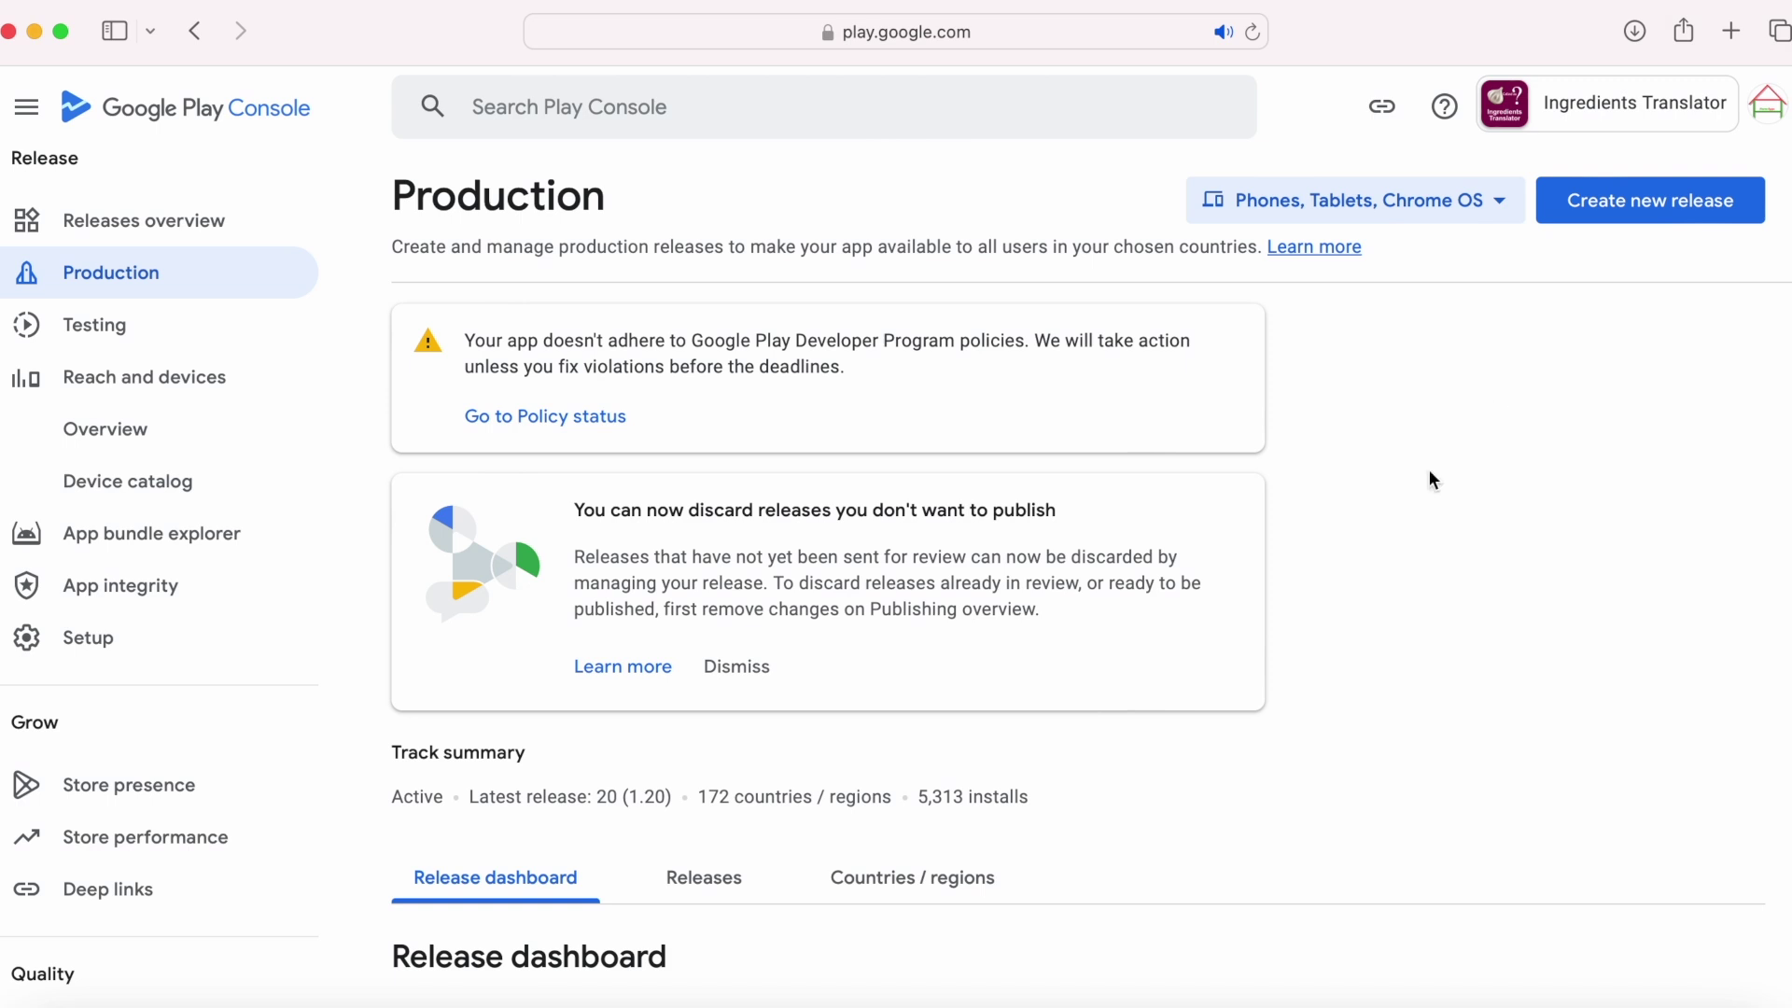
{"action": "left_click", "coordinate": [1596, 220]}
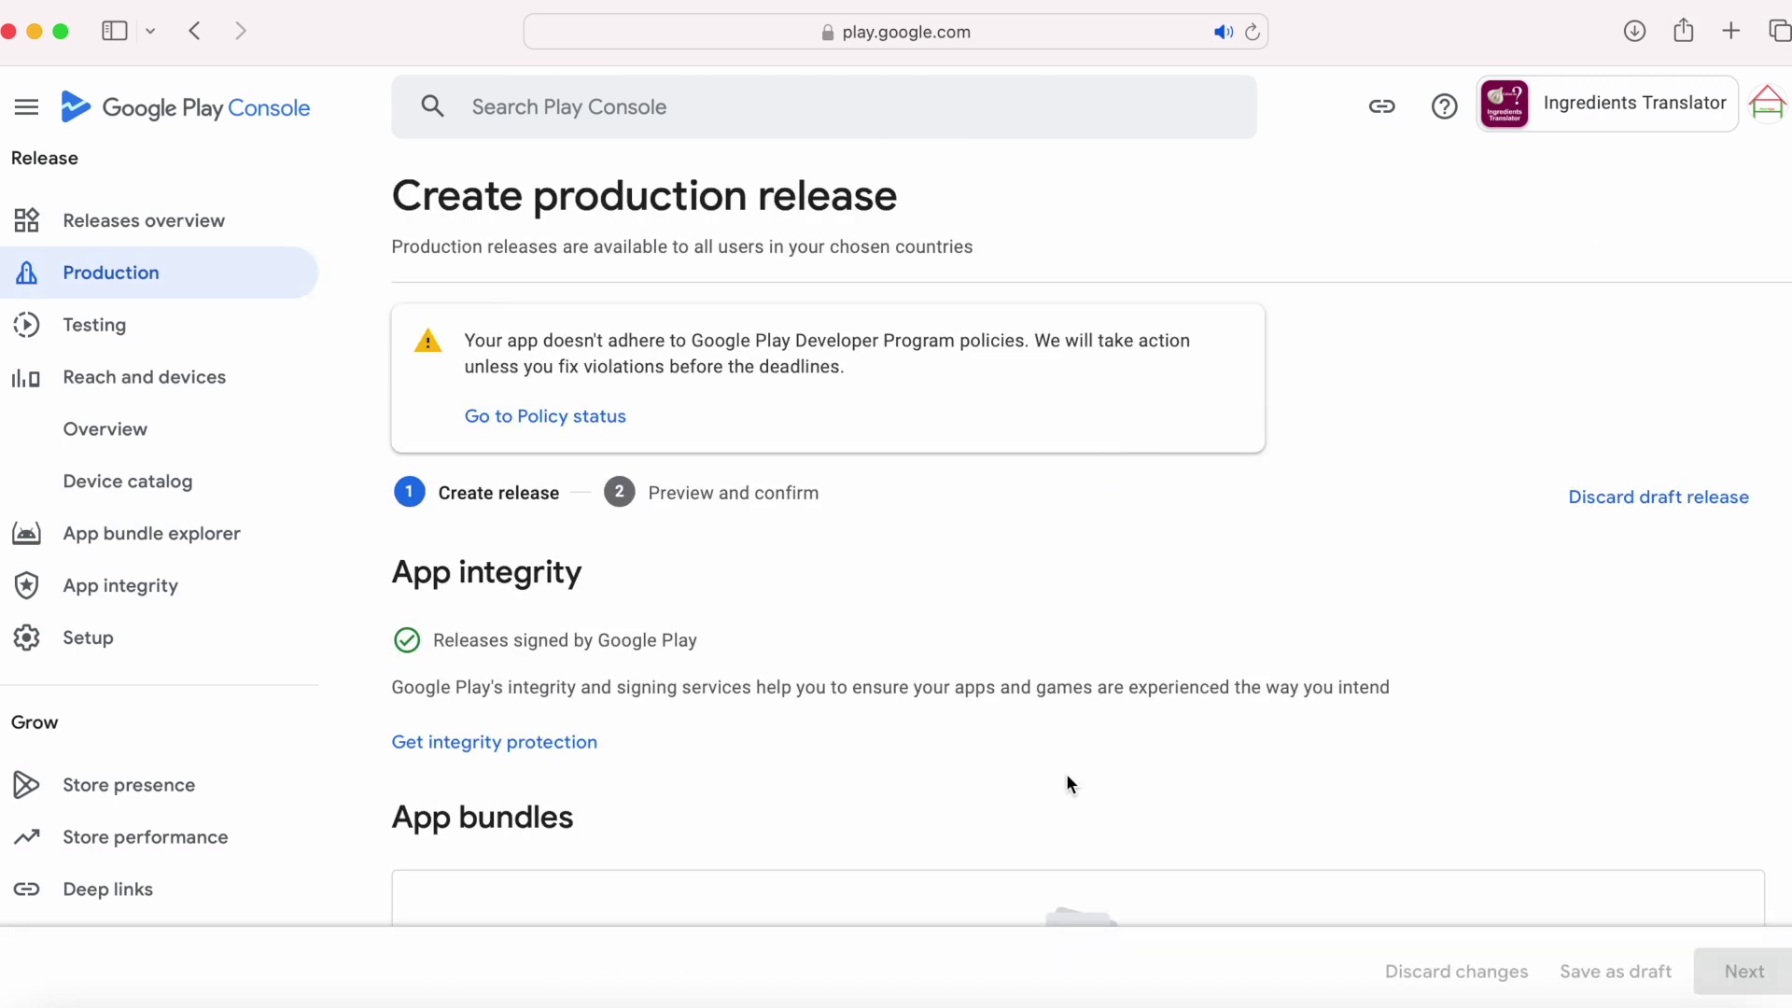
Upload IngredientsTranslator-v21-release.aab from Finder into the App bundles section
{"action": "scroll", "coordinate": [1067, 780], "scroll_direction": "down", "scroll_amount": 5}
{"action": "key", "text": "super+Tab"}
{"action": "left_click_drag", "start_coordinate": [962, 241], "coordinate": [618, 543]}
{"action": "key", "text": "super+Tab"}
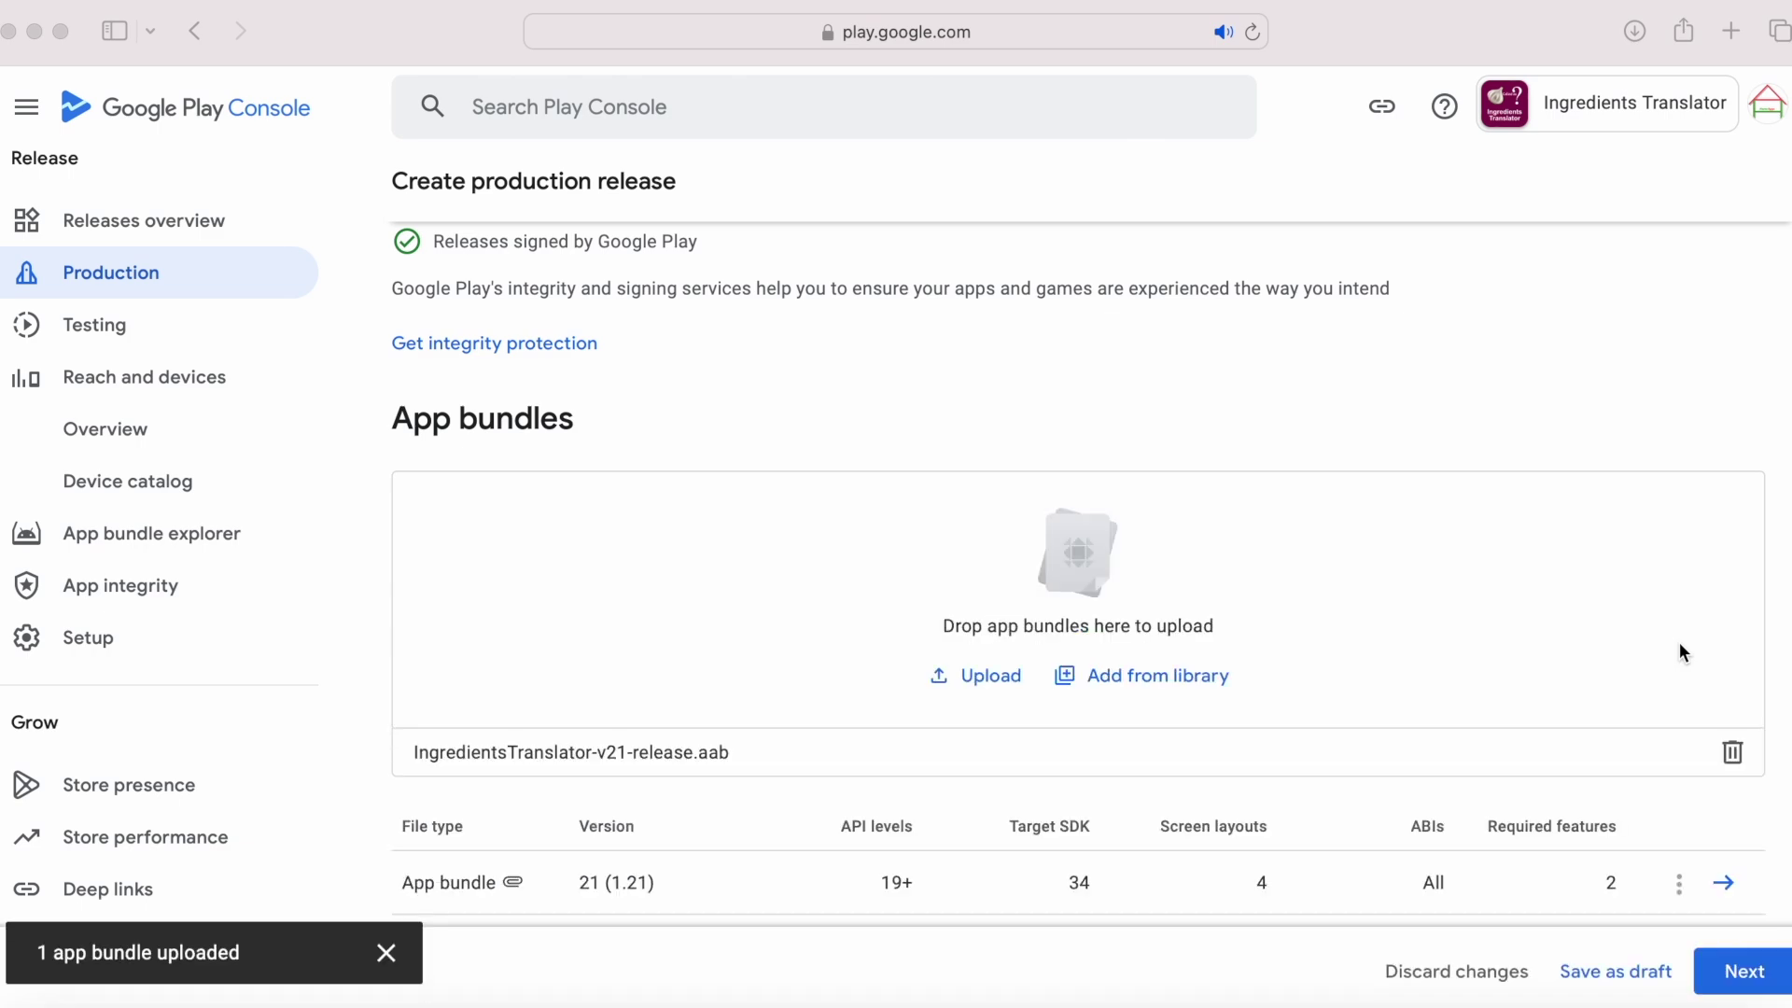
{"action": "scroll", "coordinate": [1587, 663], "scroll_direction": "down", "scroll_amount": 5}
{"action": "left_click_drag", "start_coordinate": [1069, 597], "coordinate": [1112, 598]}
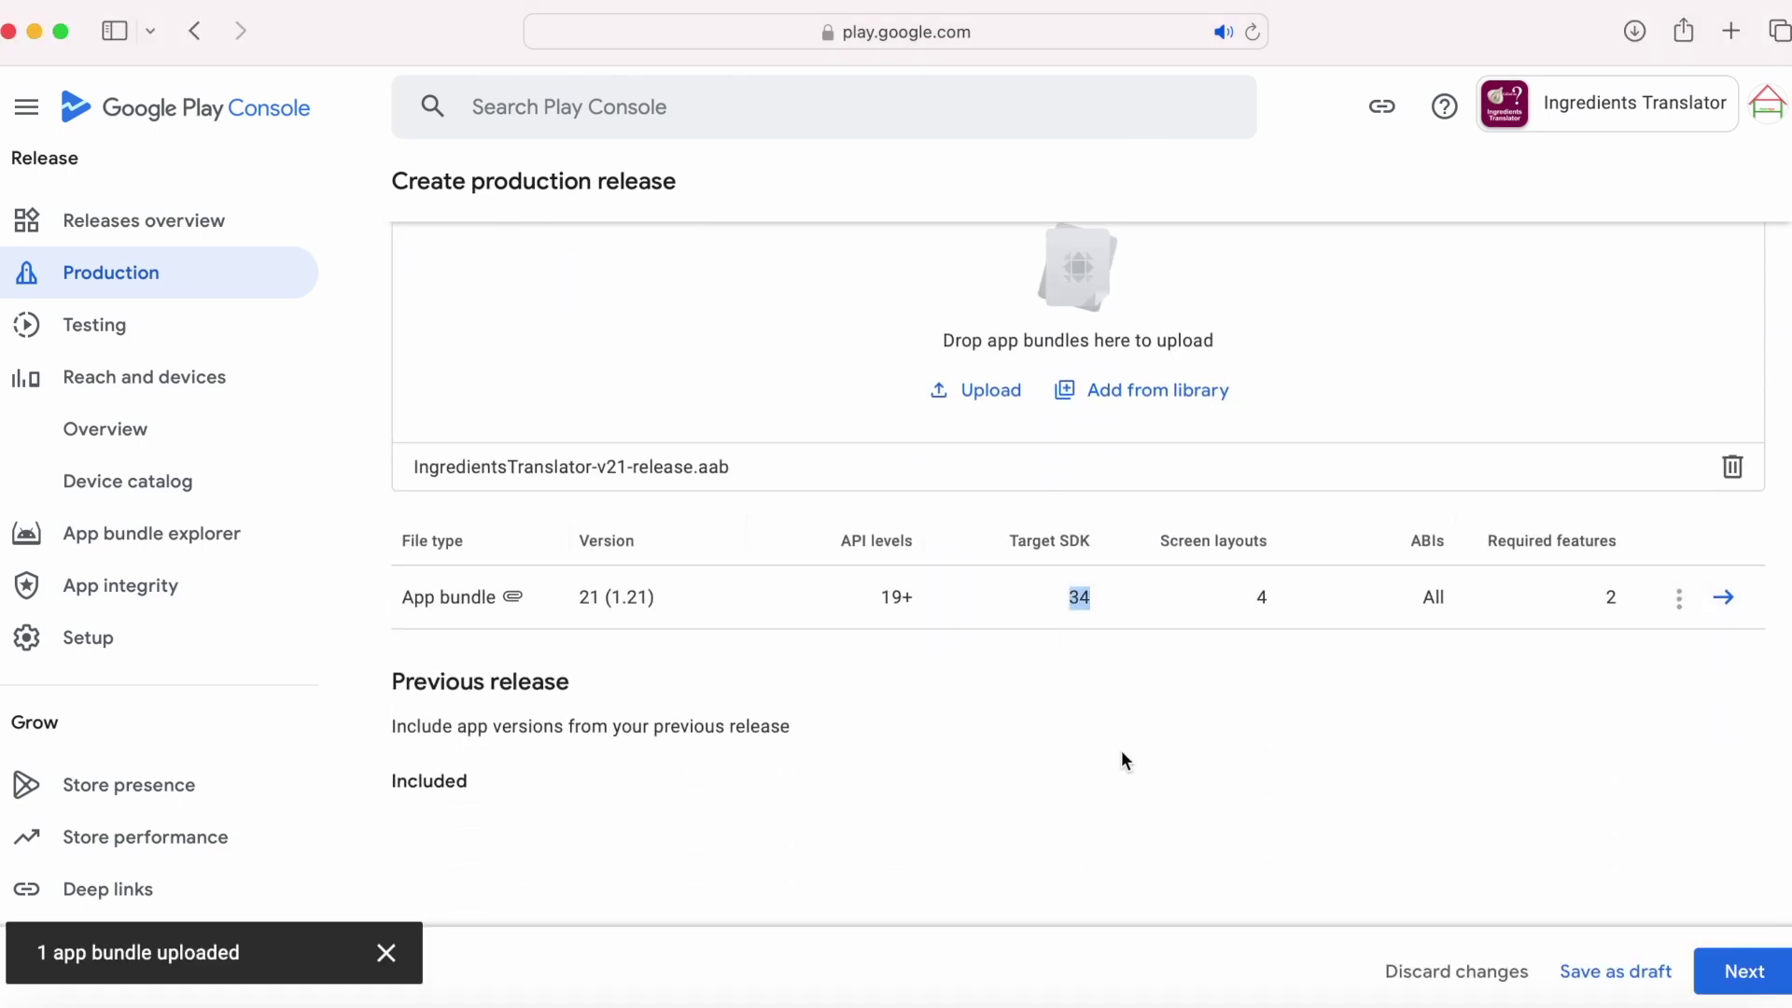
{"action": "scroll", "coordinate": [1122, 753], "scroll_direction": "down", "scroll_amount": 10}
Set the release notes to 'Targeting latest Android OS devices' and continue to preview
{"action": "left_click", "coordinate": [804, 580]}
{"action": "left_click_drag", "start_coordinate": [805, 580], "coordinate": [1283, 573]}
{"action": "type", "text": "Targeting latest android OS devices"}
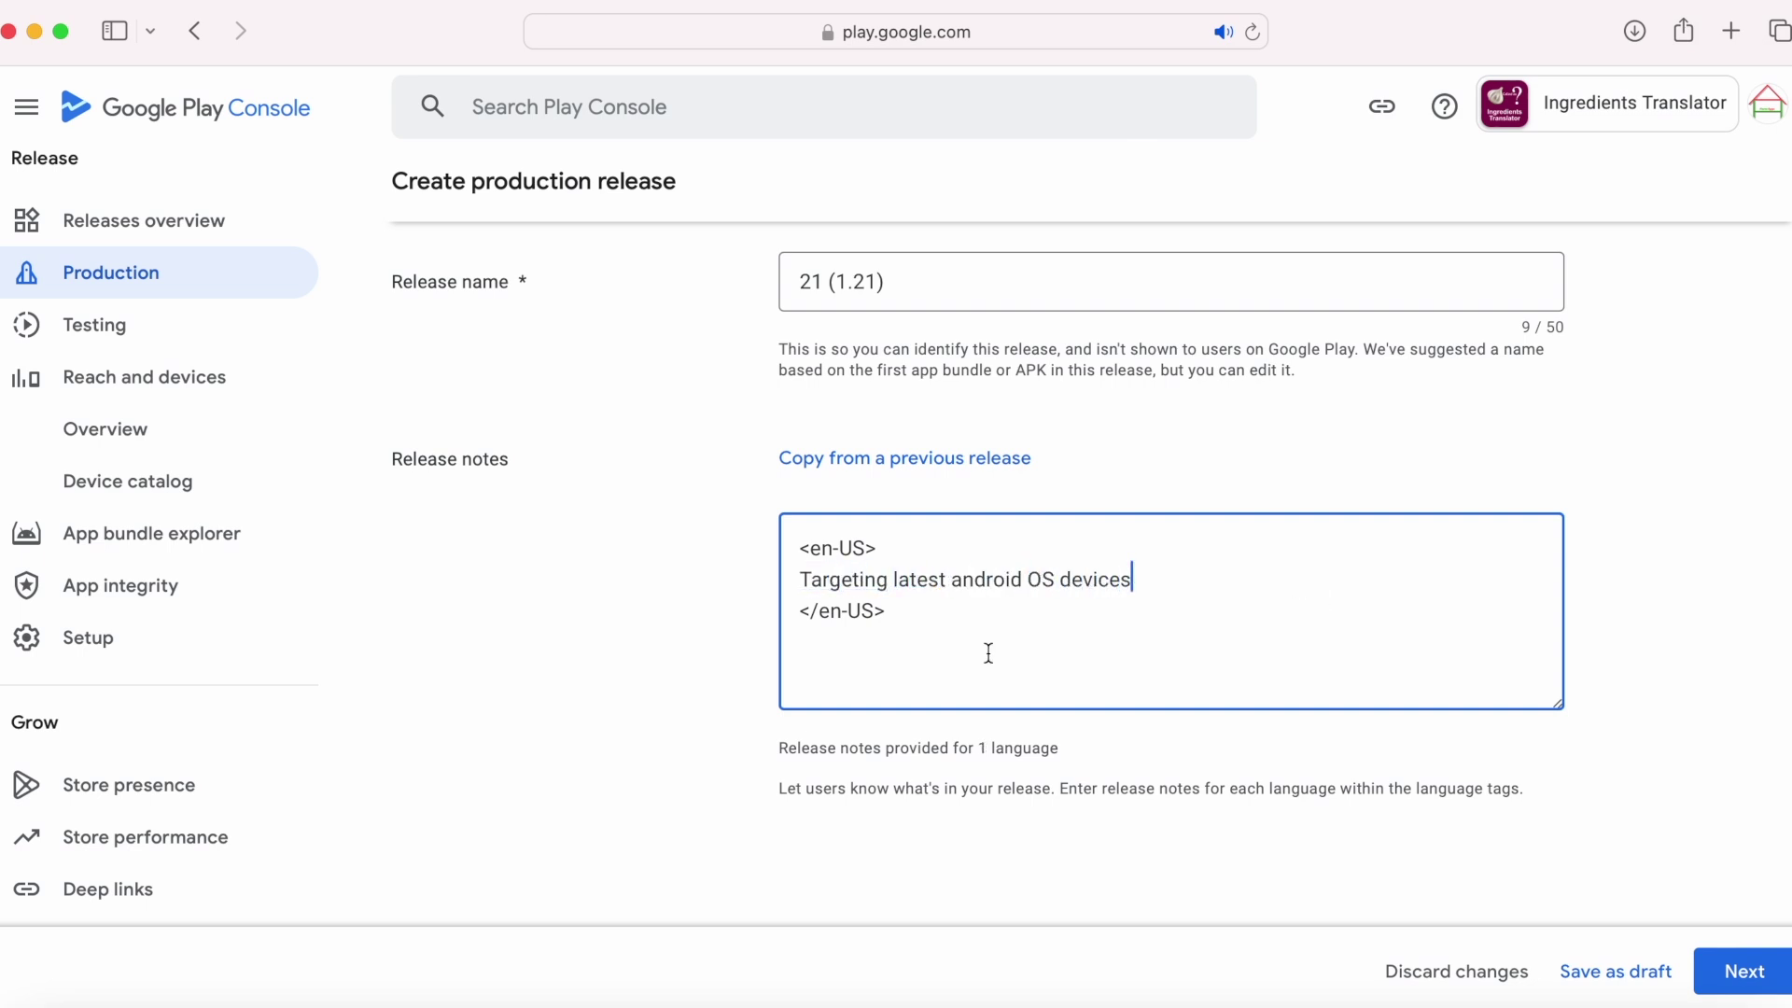
{"action": "left_click_drag", "start_coordinate": [951, 580], "coordinate": [963, 579]}
{"action": "type", "text": "A"}
{"action": "left_click", "coordinate": [1240, 595]}
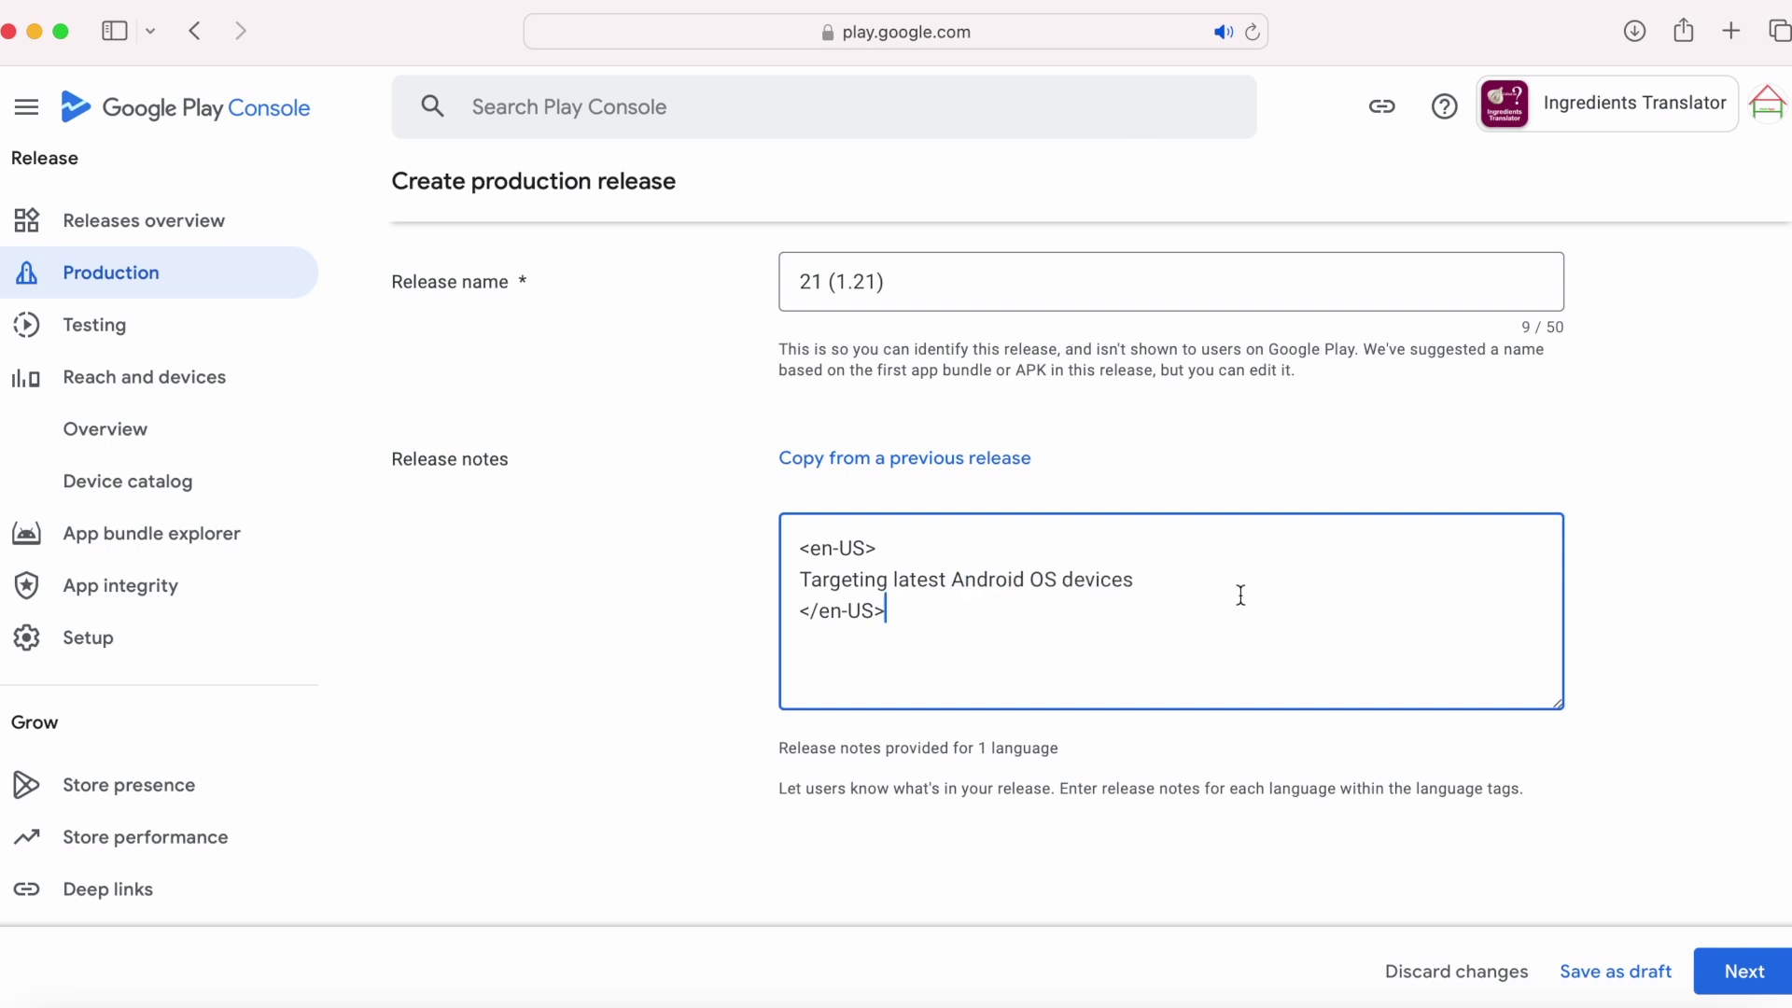
{"action": "left_click", "coordinate": [1736, 971]}
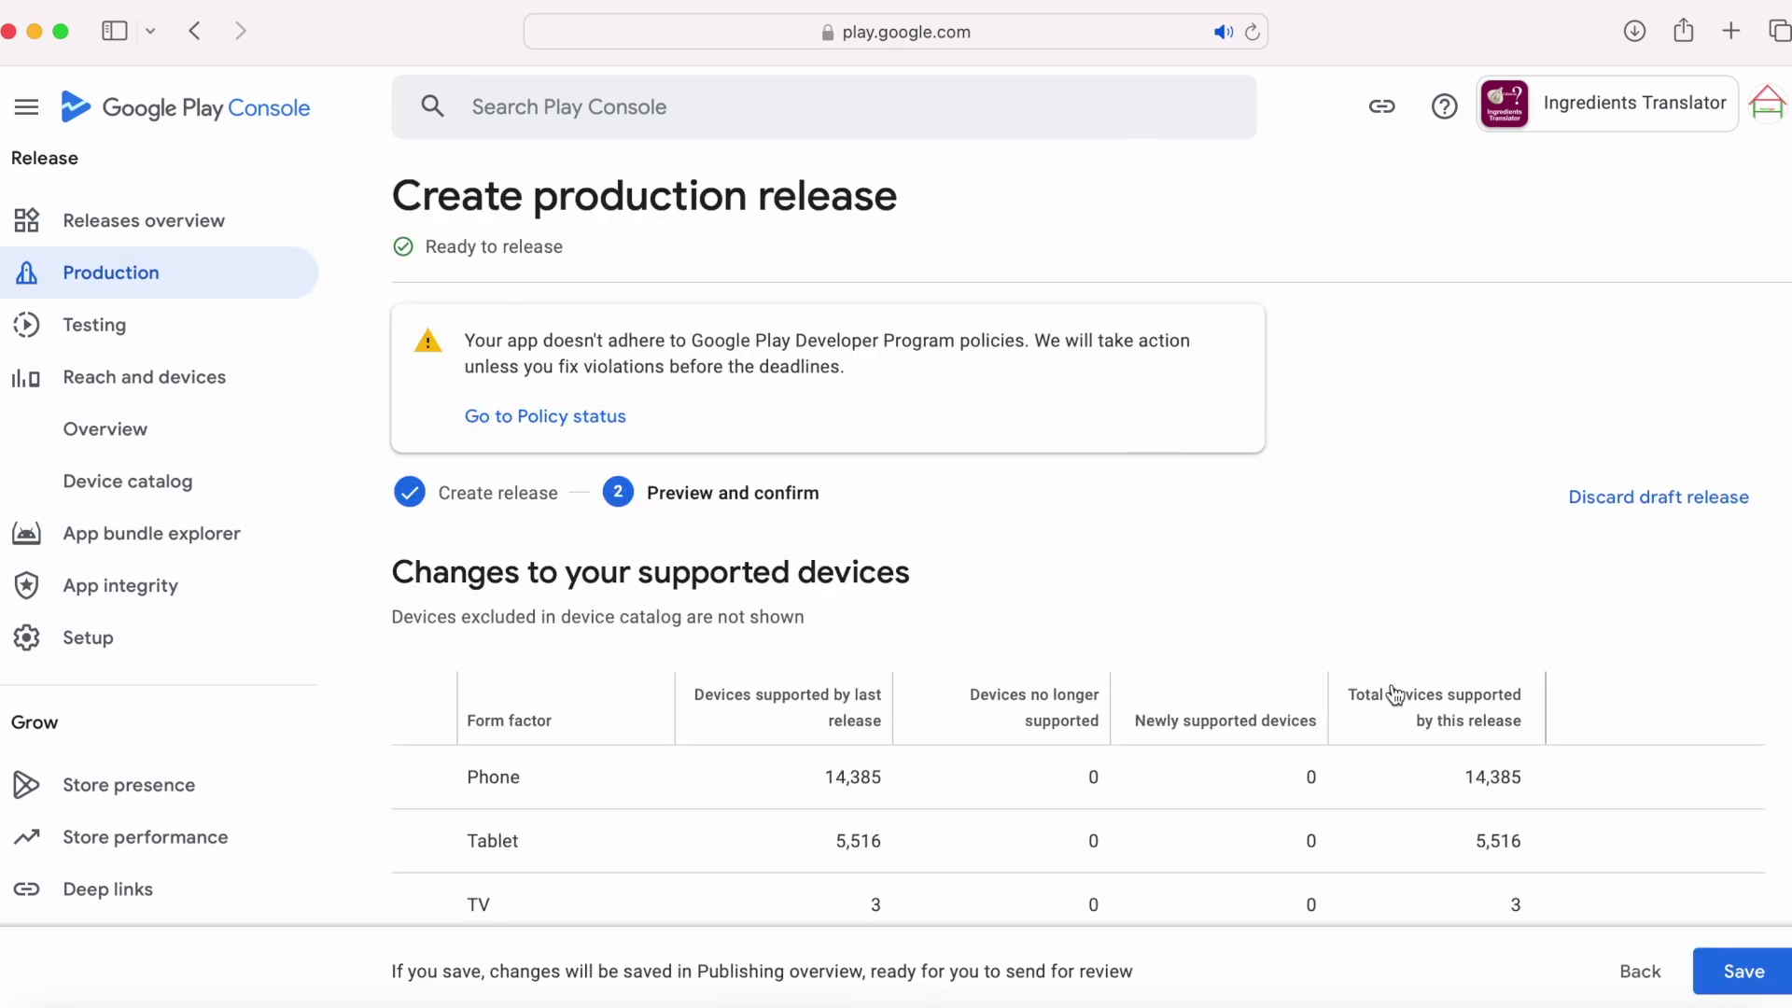
Save the production release and check Publishing overview lists 21 (1.21) ready for review
{"action": "scroll", "coordinate": [1394, 691], "scroll_direction": "down", "scroll_amount": 1}
{"action": "left_click", "coordinate": [1744, 982]}
{"action": "left_click", "coordinate": [1044, 600]}
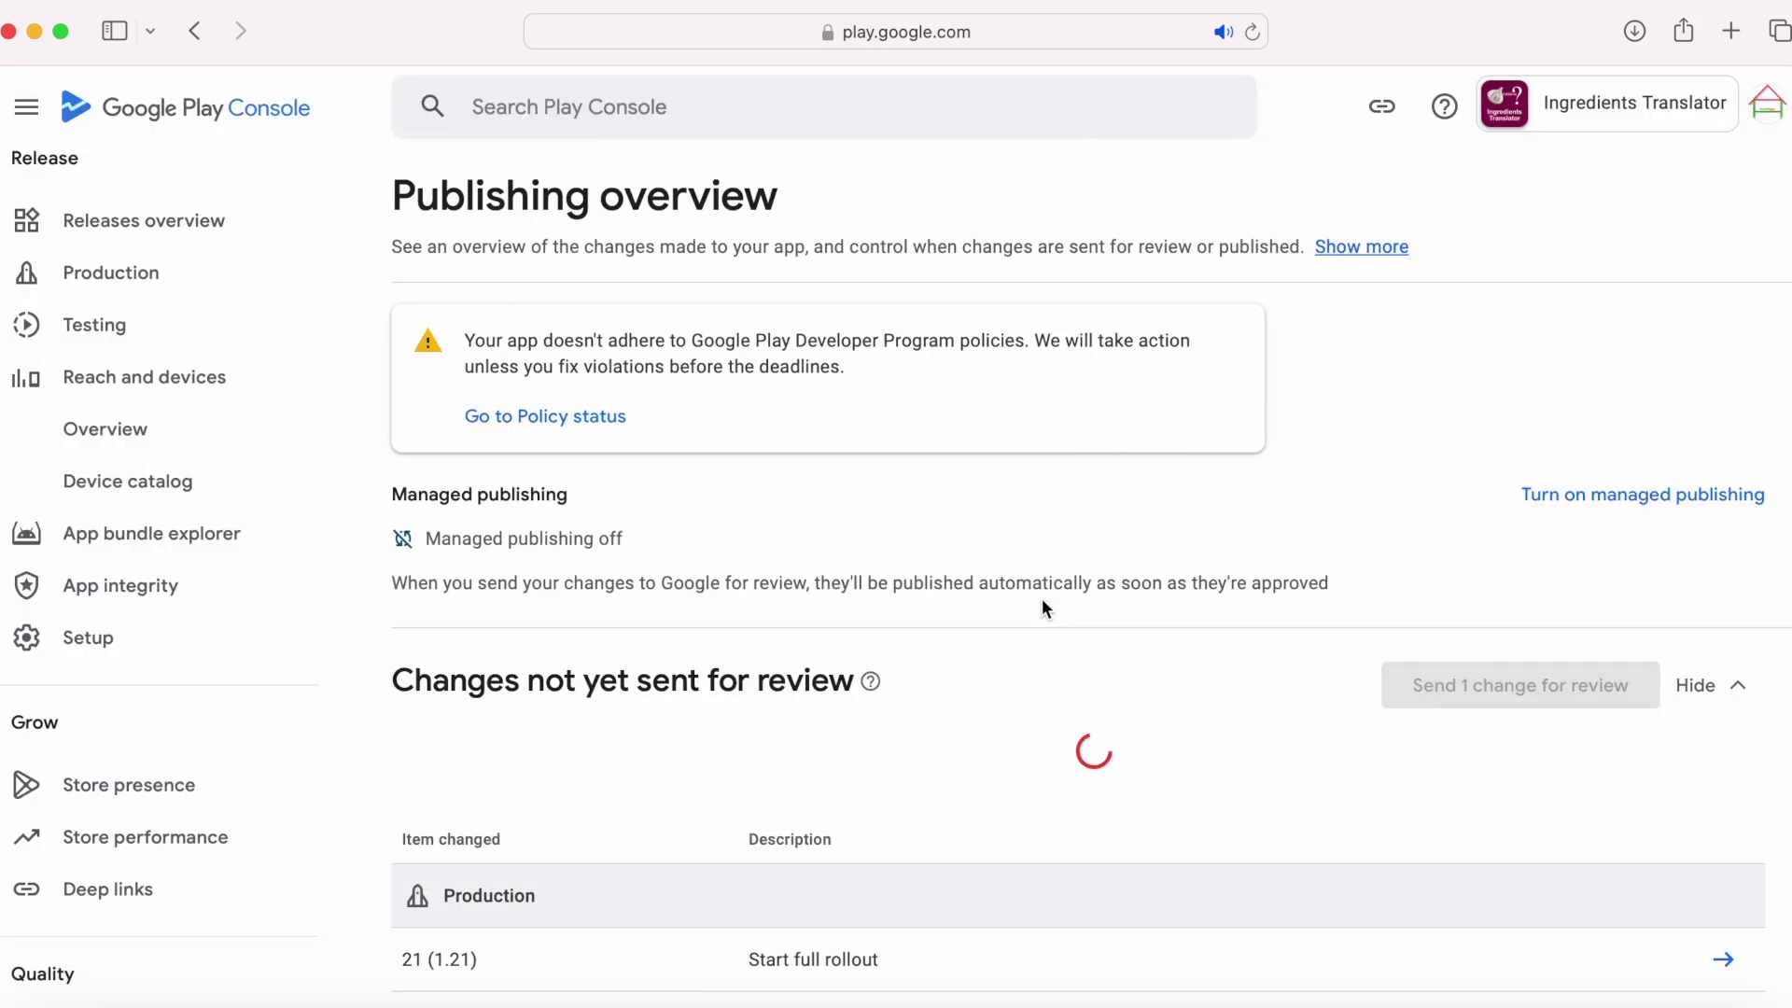
{"action": "scroll", "coordinate": [1042, 605], "scroll_direction": "down", "scroll_amount": 3}
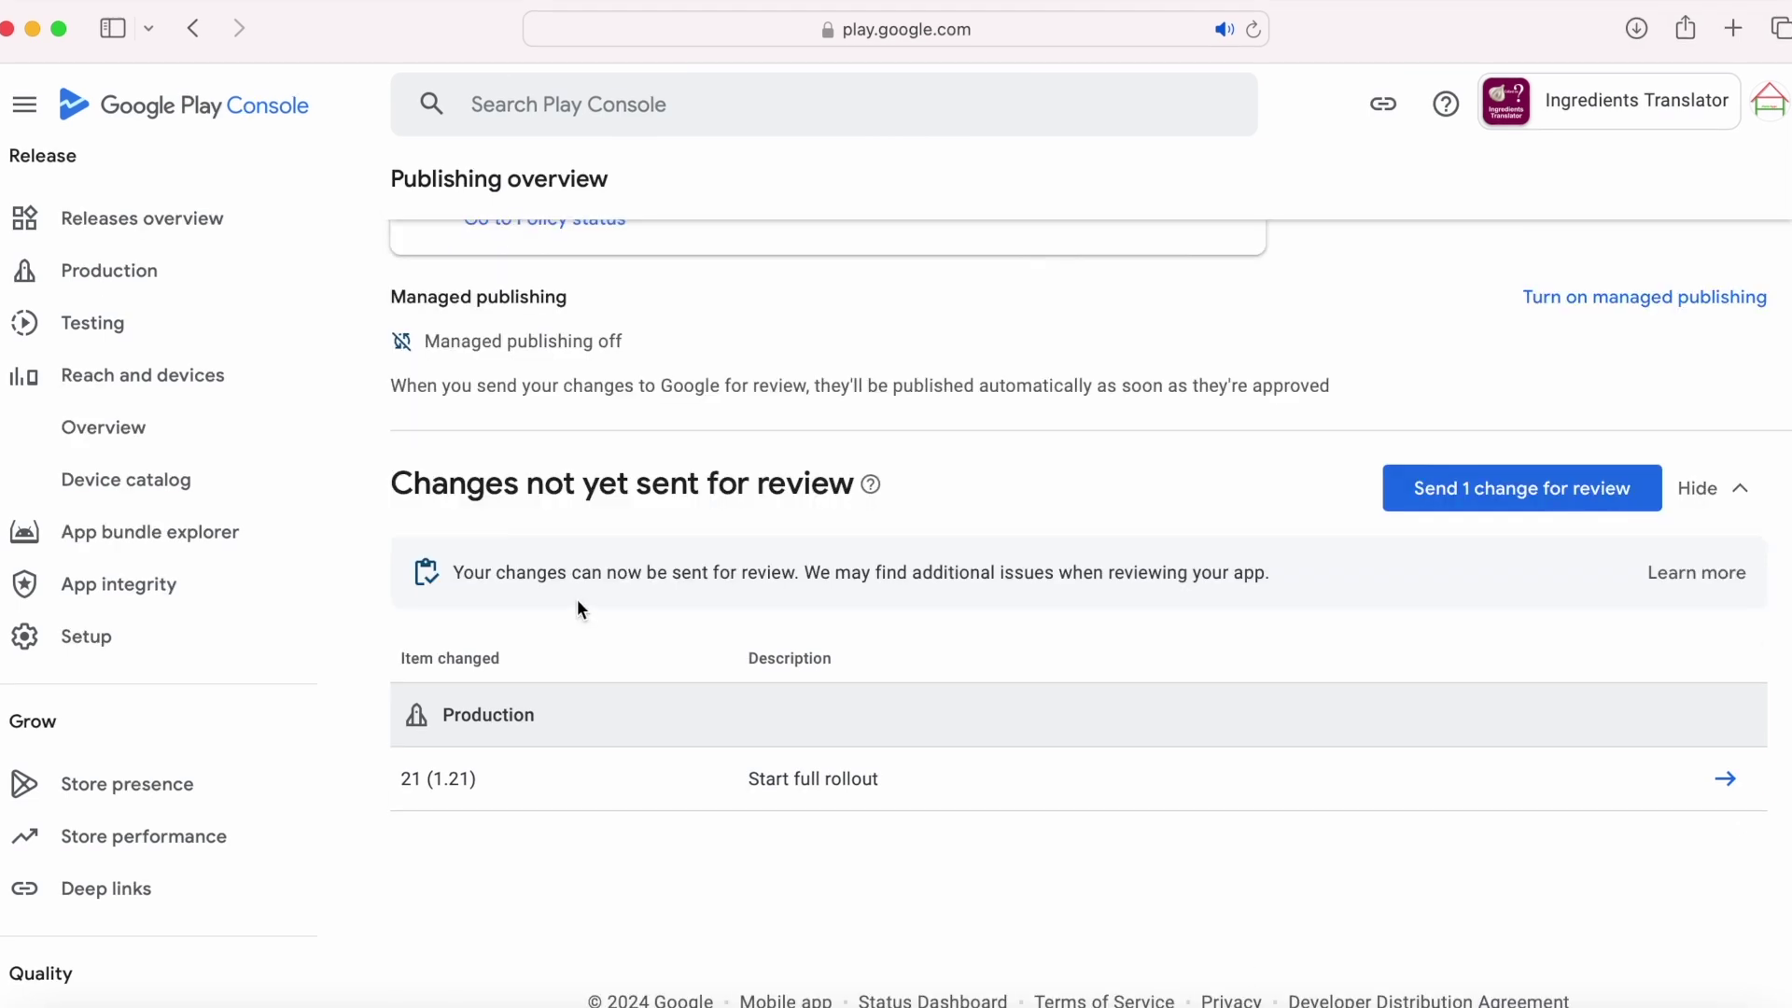
{"action": "left_click_drag", "start_coordinate": [456, 571], "coordinate": [1216, 579]}
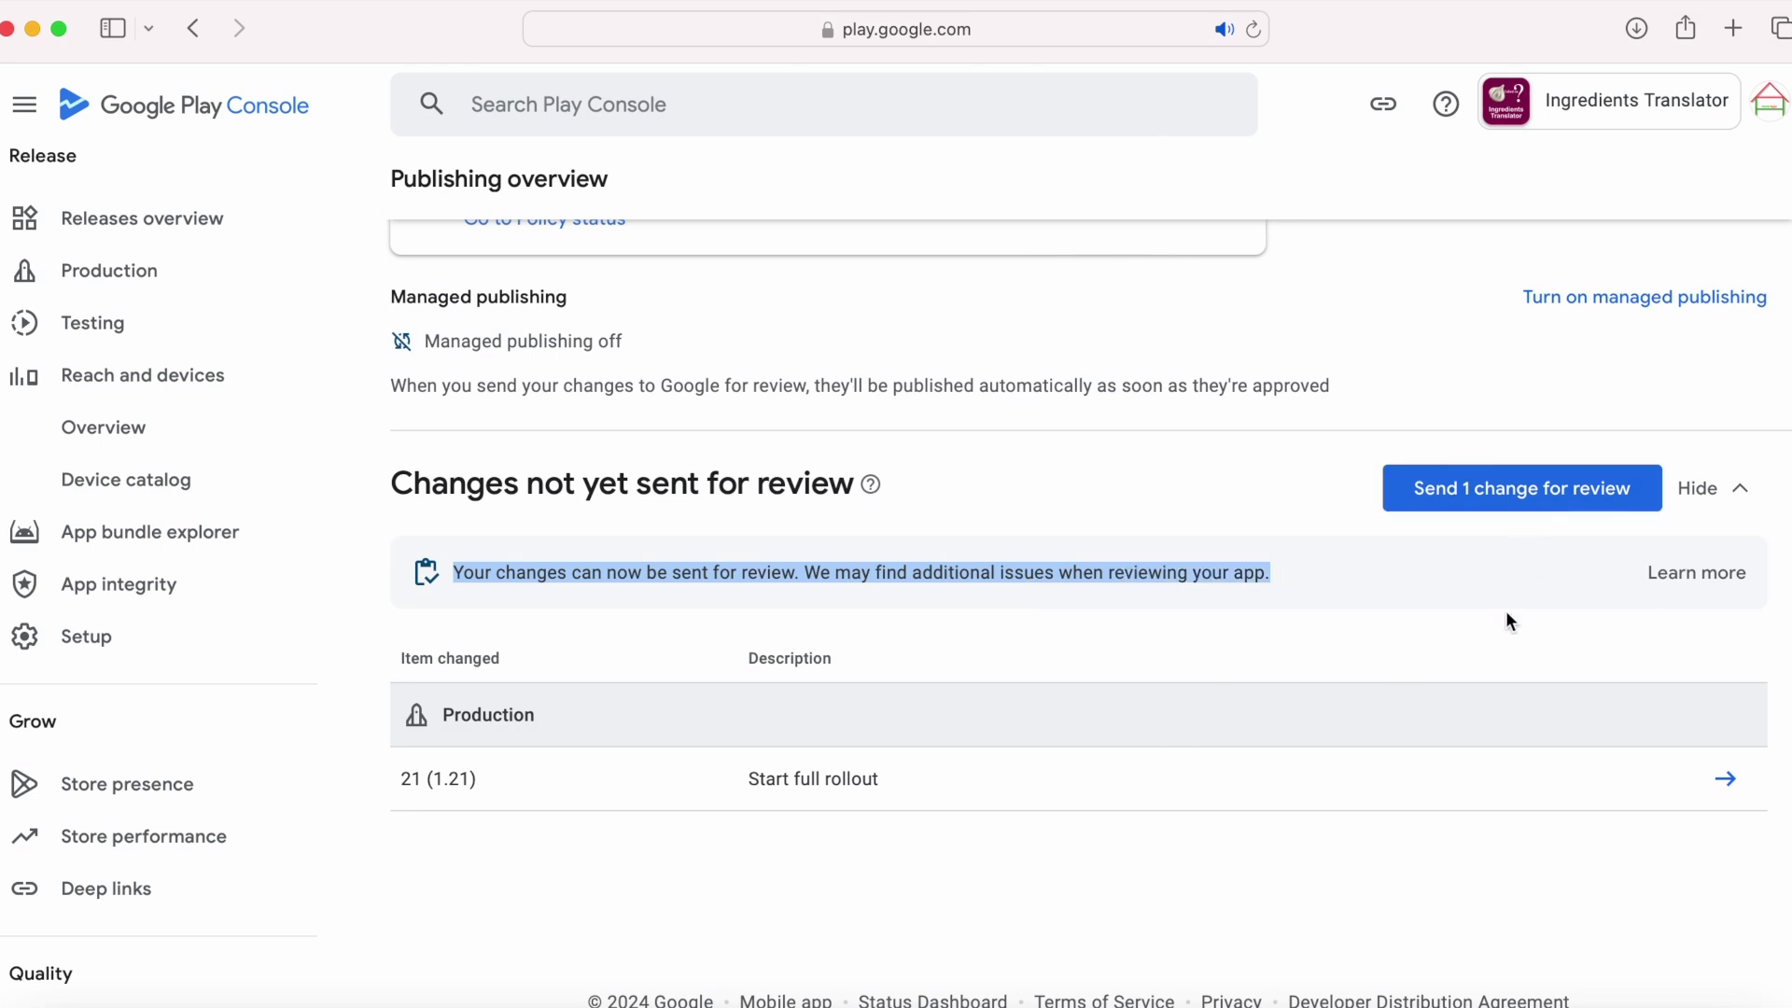
Send the 21 (1.21) production change for review, then open Ingredients Translator from All apps
{"action": "left_click", "coordinate": [1480, 489]}
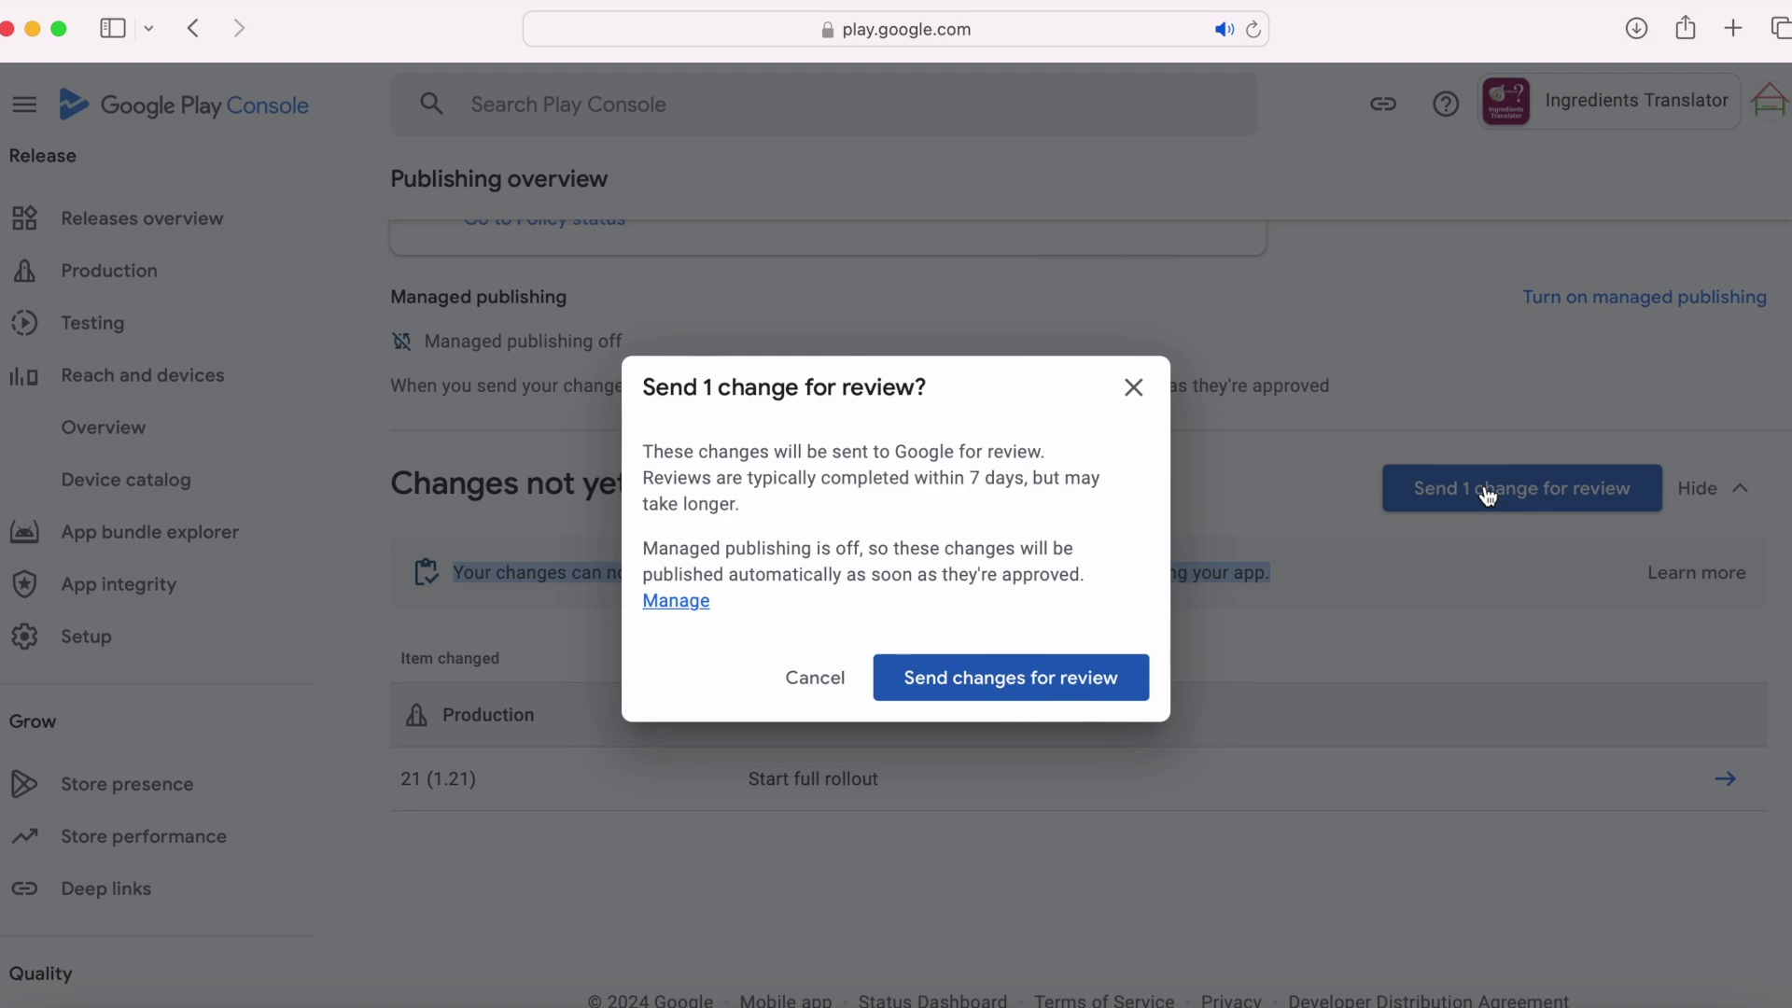
{"action": "left_click", "coordinate": [1039, 687]}
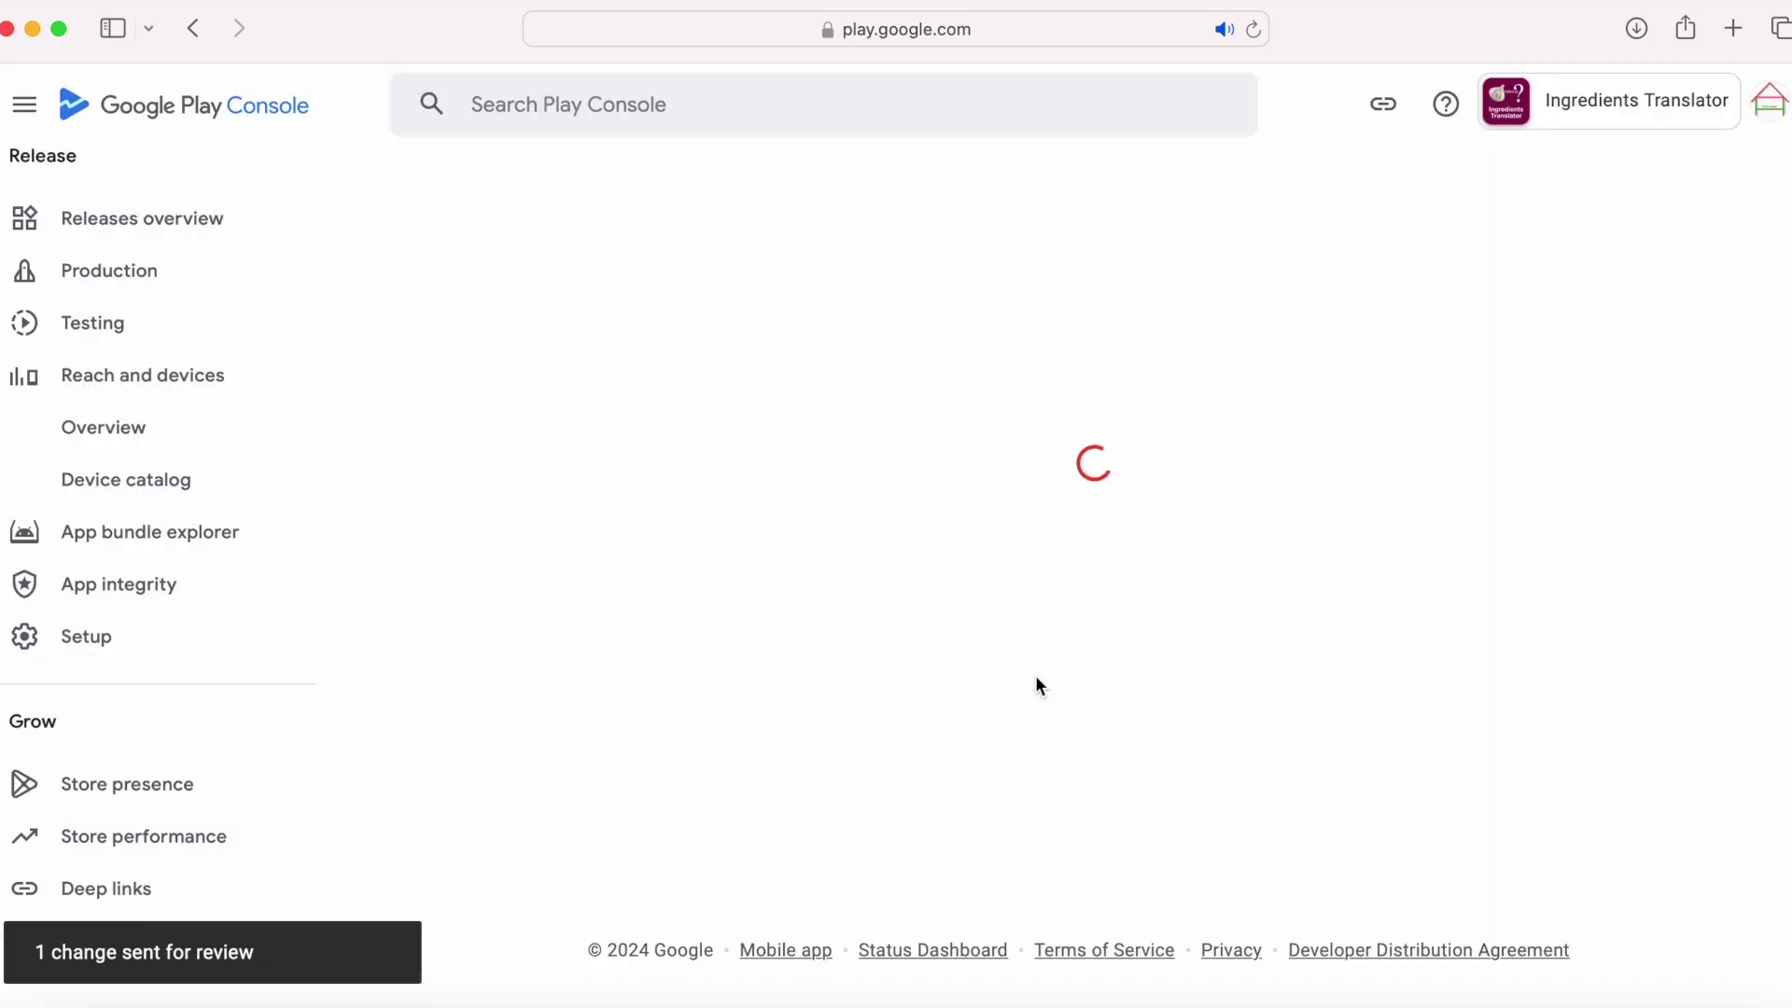
{"action": "scroll", "coordinate": [188, 492], "scroll_direction": "up", "scroll_amount": 5}
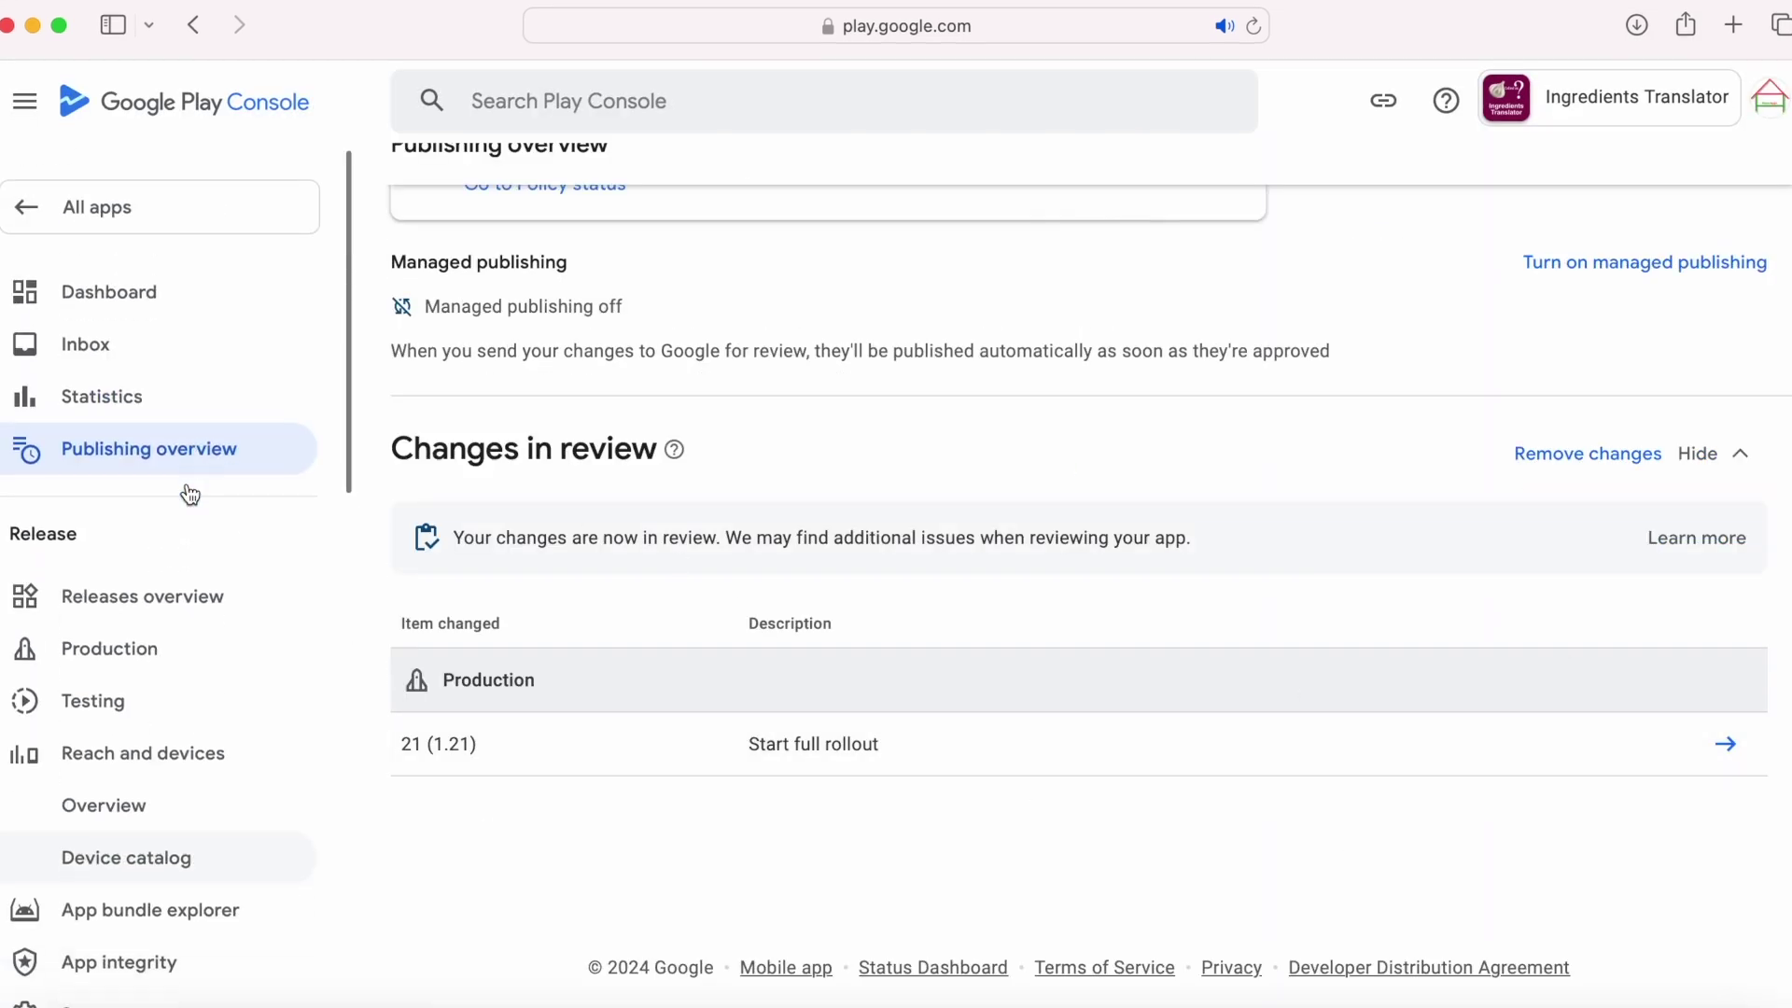
{"action": "left_click", "coordinate": [179, 184]}
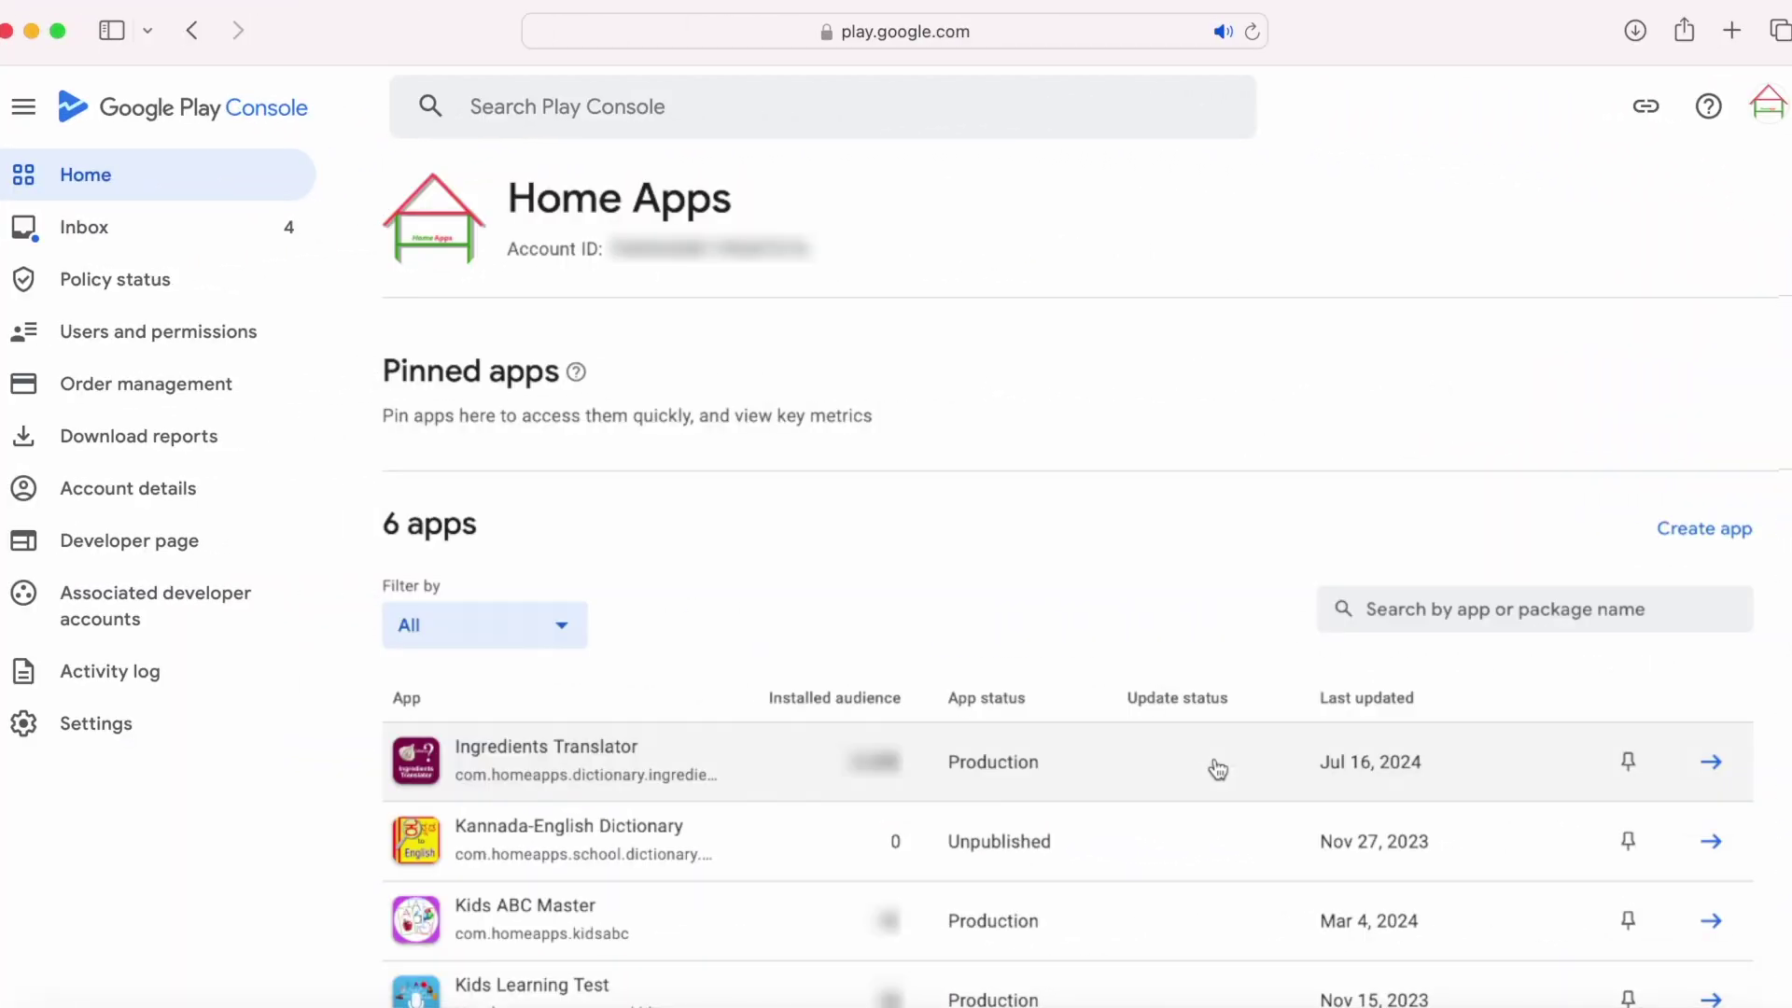
{"action": "left_click", "coordinate": [1218, 769]}
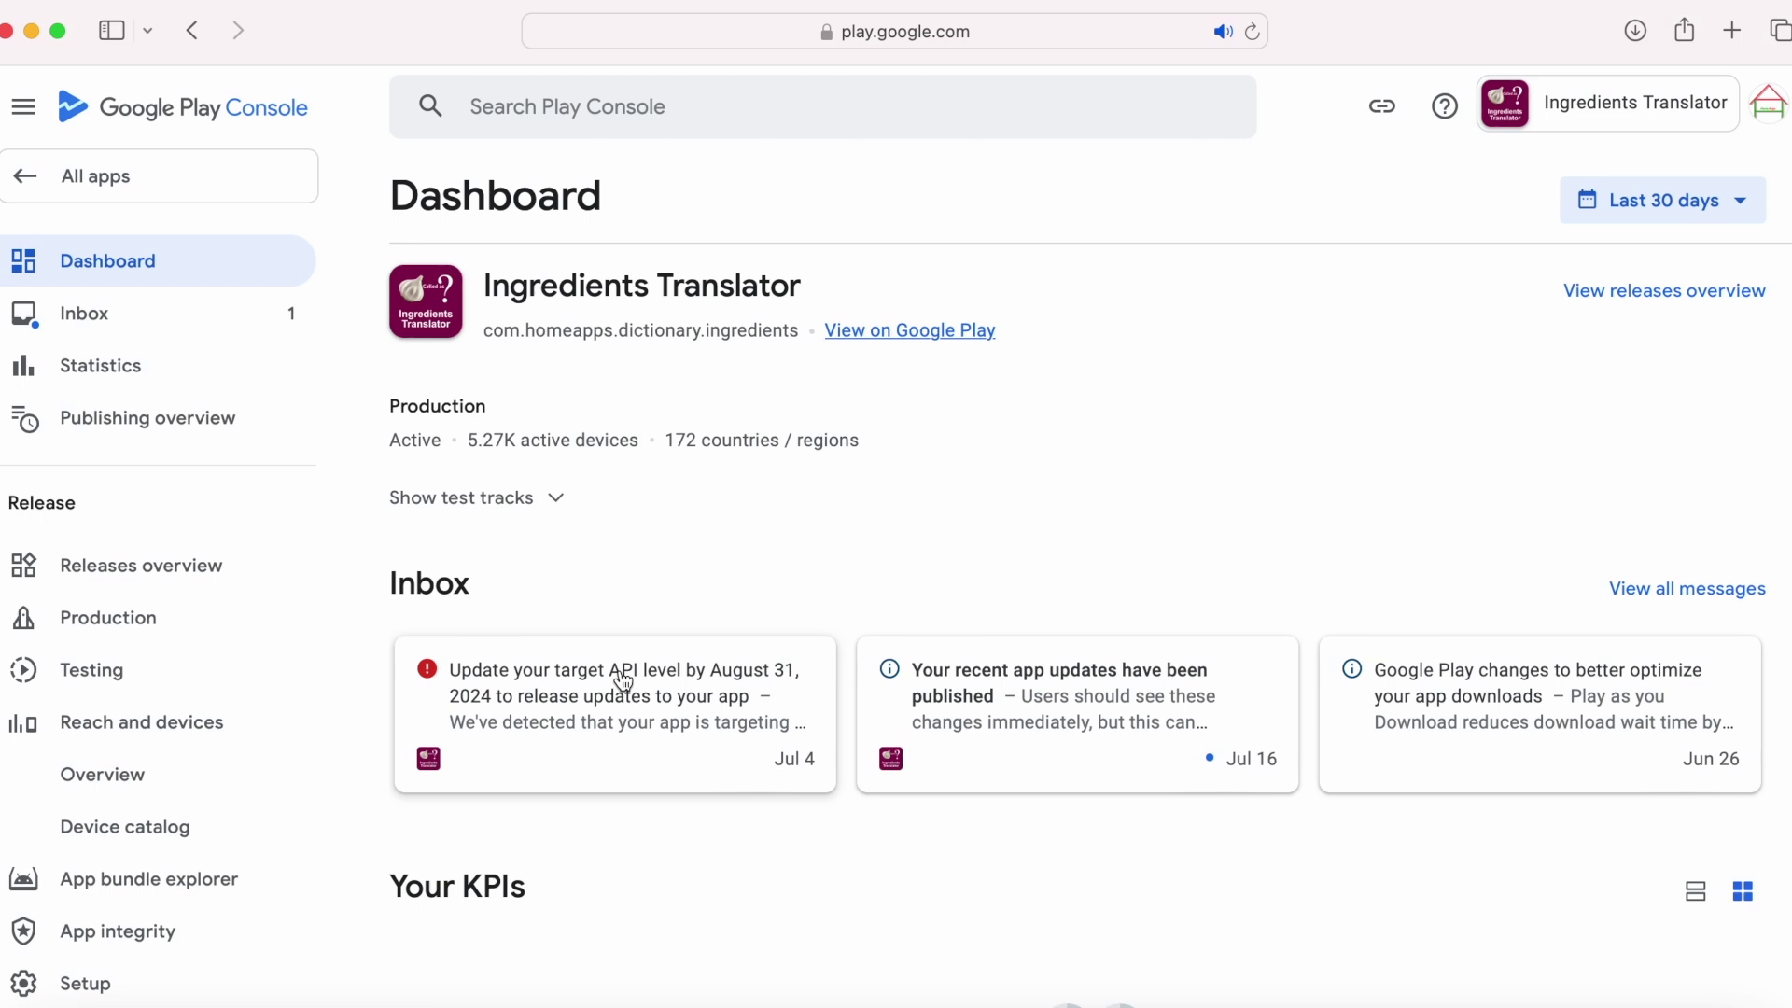
{"action": "scroll", "coordinate": [252, 747], "scroll_direction": "down", "scroll_amount": 10}
Open the target API warning's flagged bundles, confirming Closed testing Alpha 20 (1.20) targets SDK 33
{"action": "left_click", "coordinate": [122, 737]}
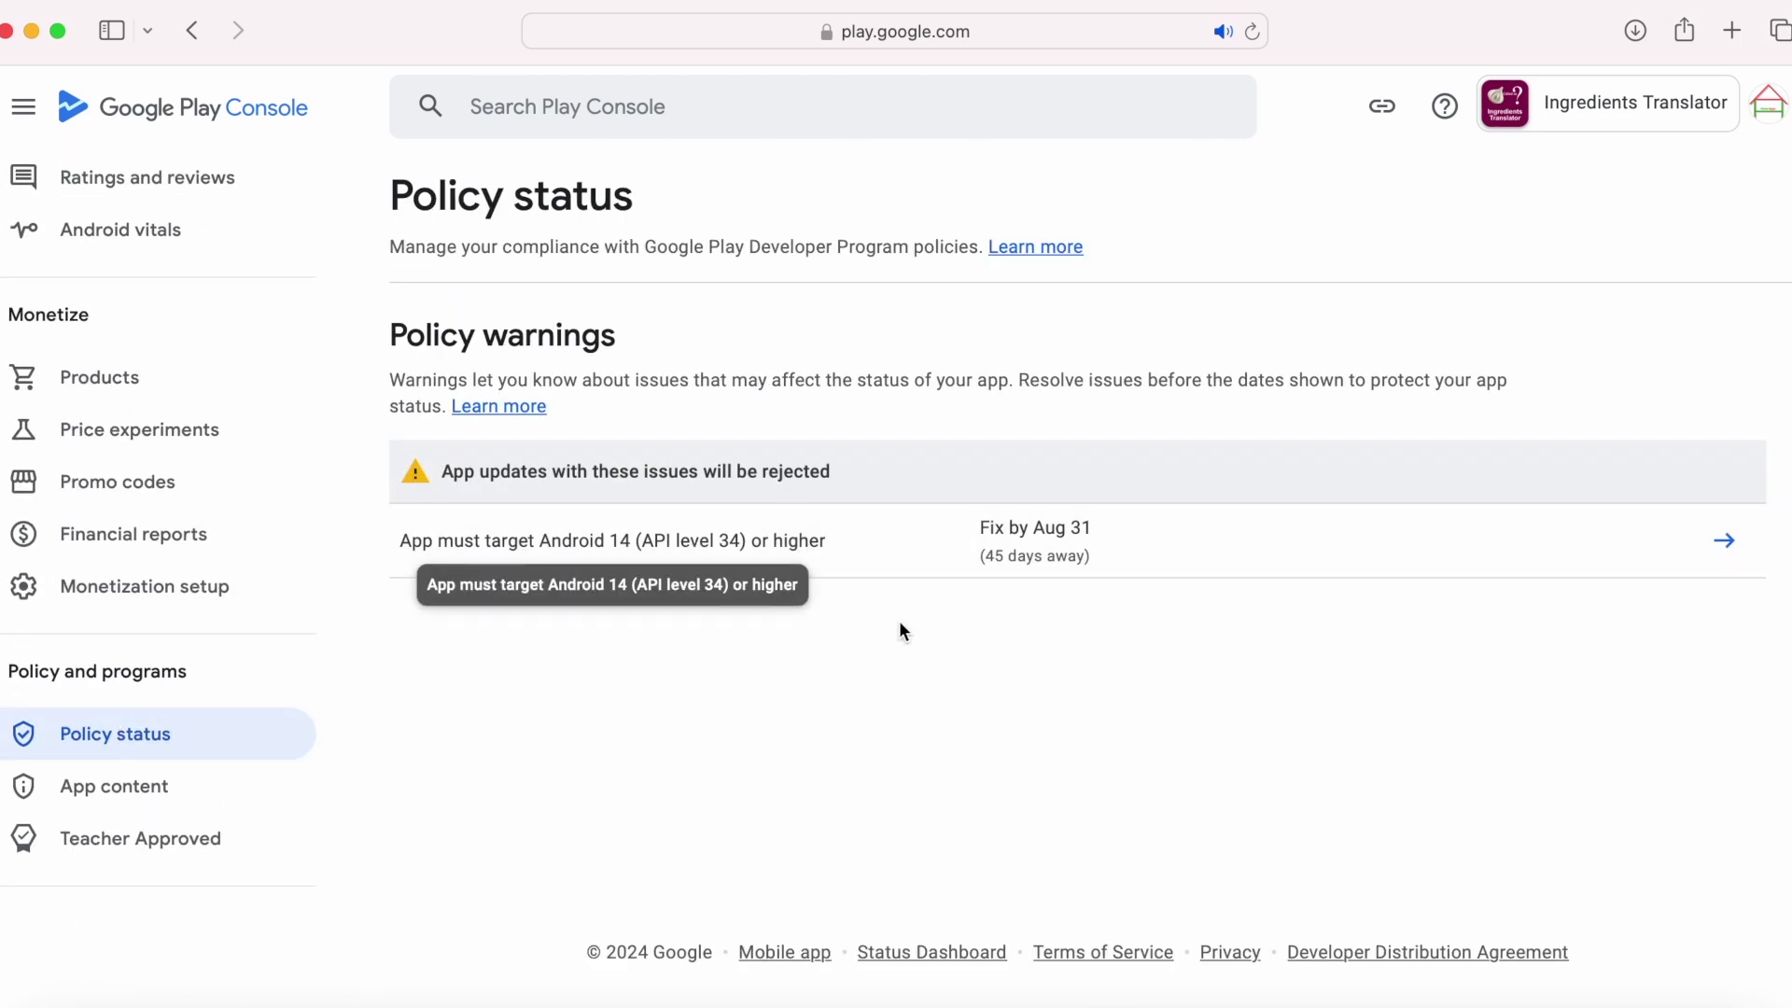
{"action": "left_click", "coordinate": [1727, 550]}
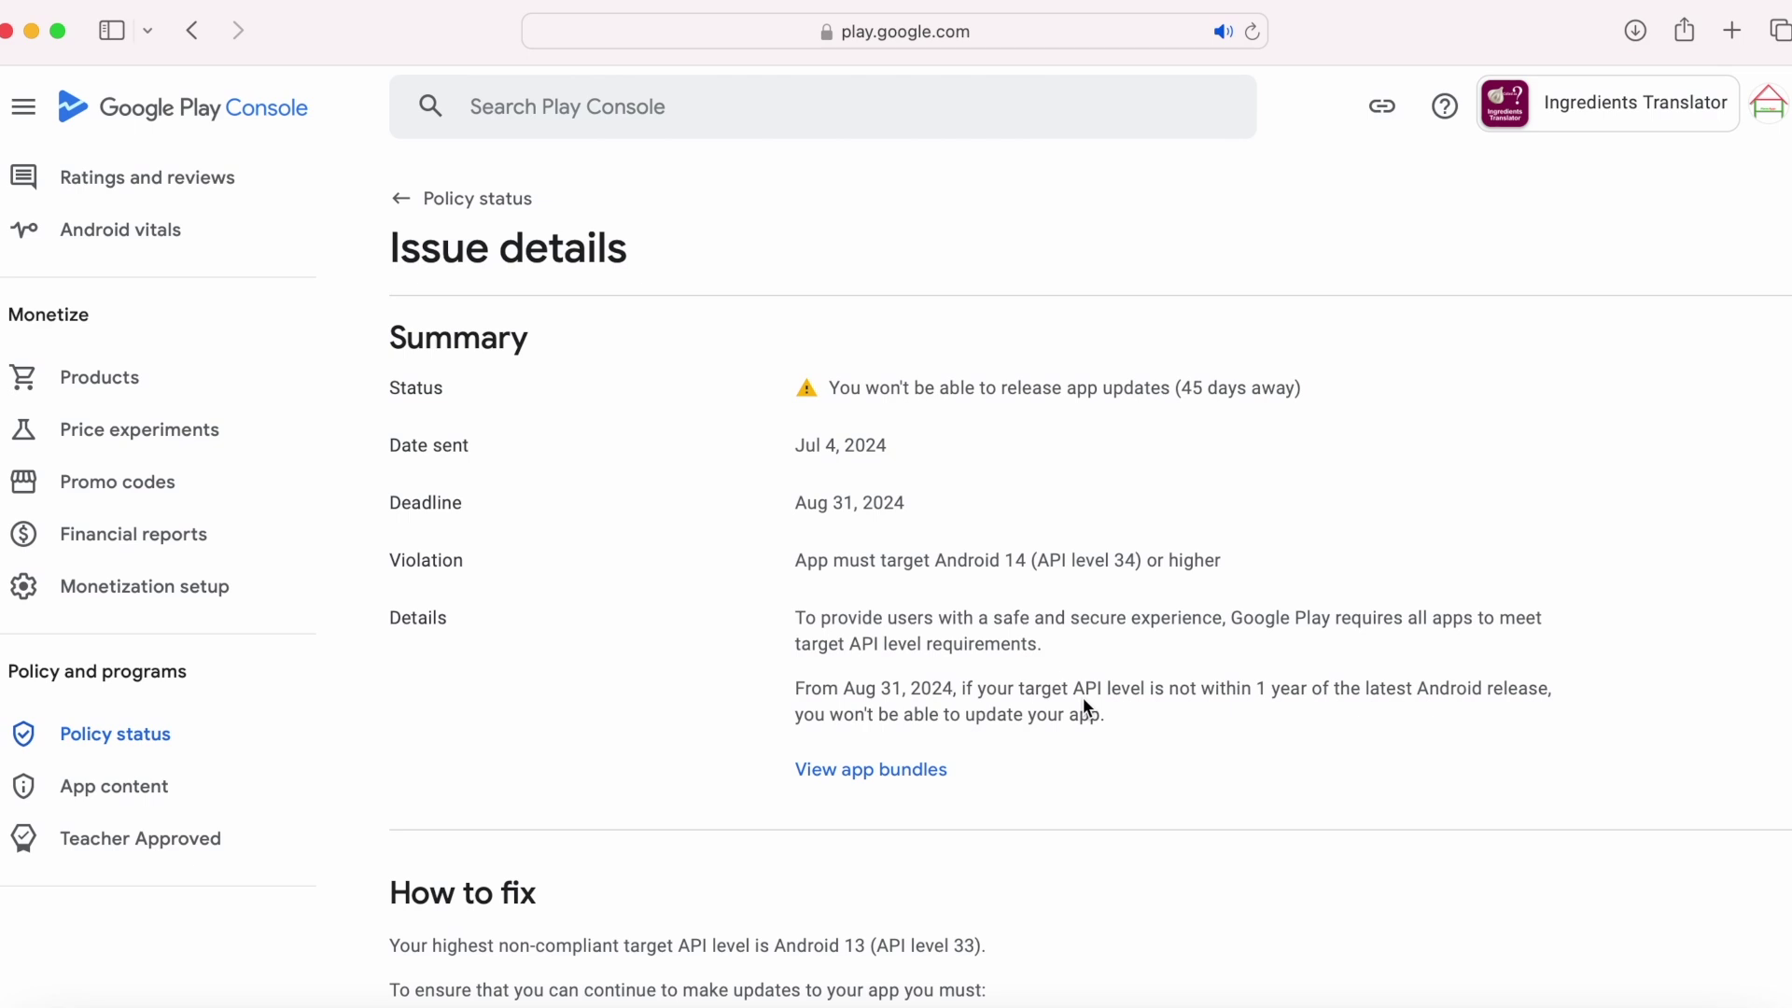
{"action": "left_click", "coordinate": [860, 771]}
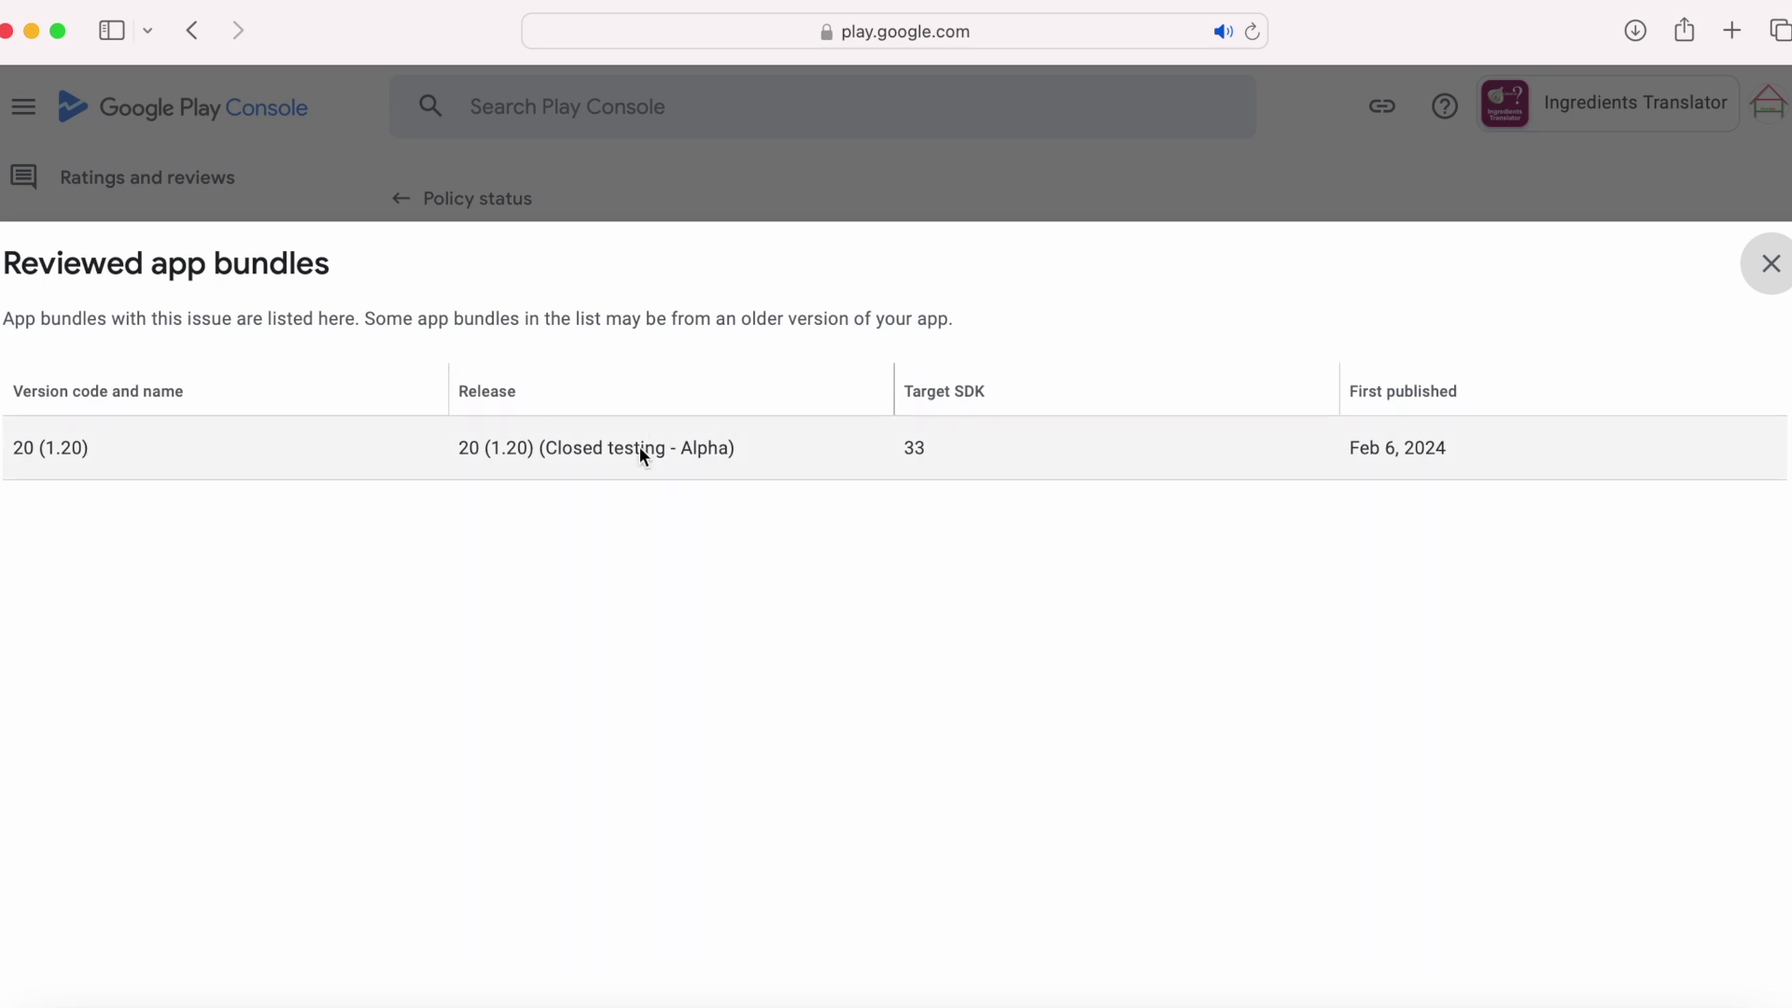
{"action": "left_click_drag", "start_coordinate": [461, 449], "coordinate": [760, 450]}
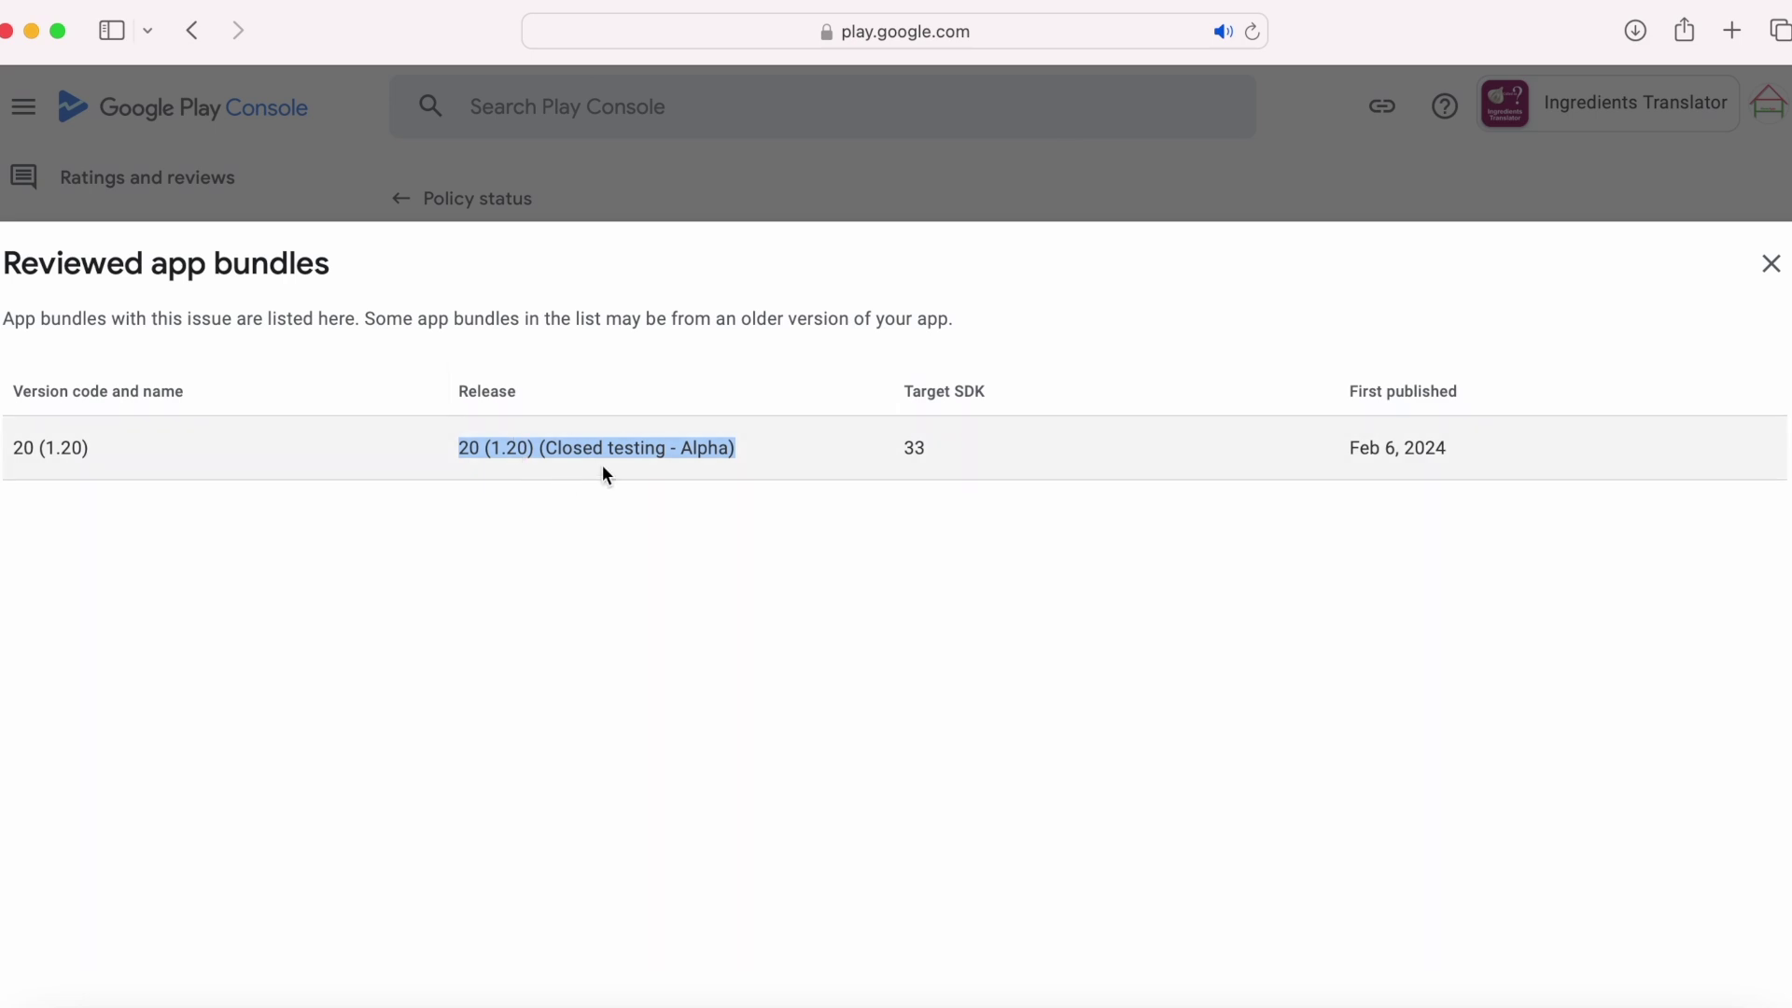
{"action": "double_click", "coordinate": [915, 450]}
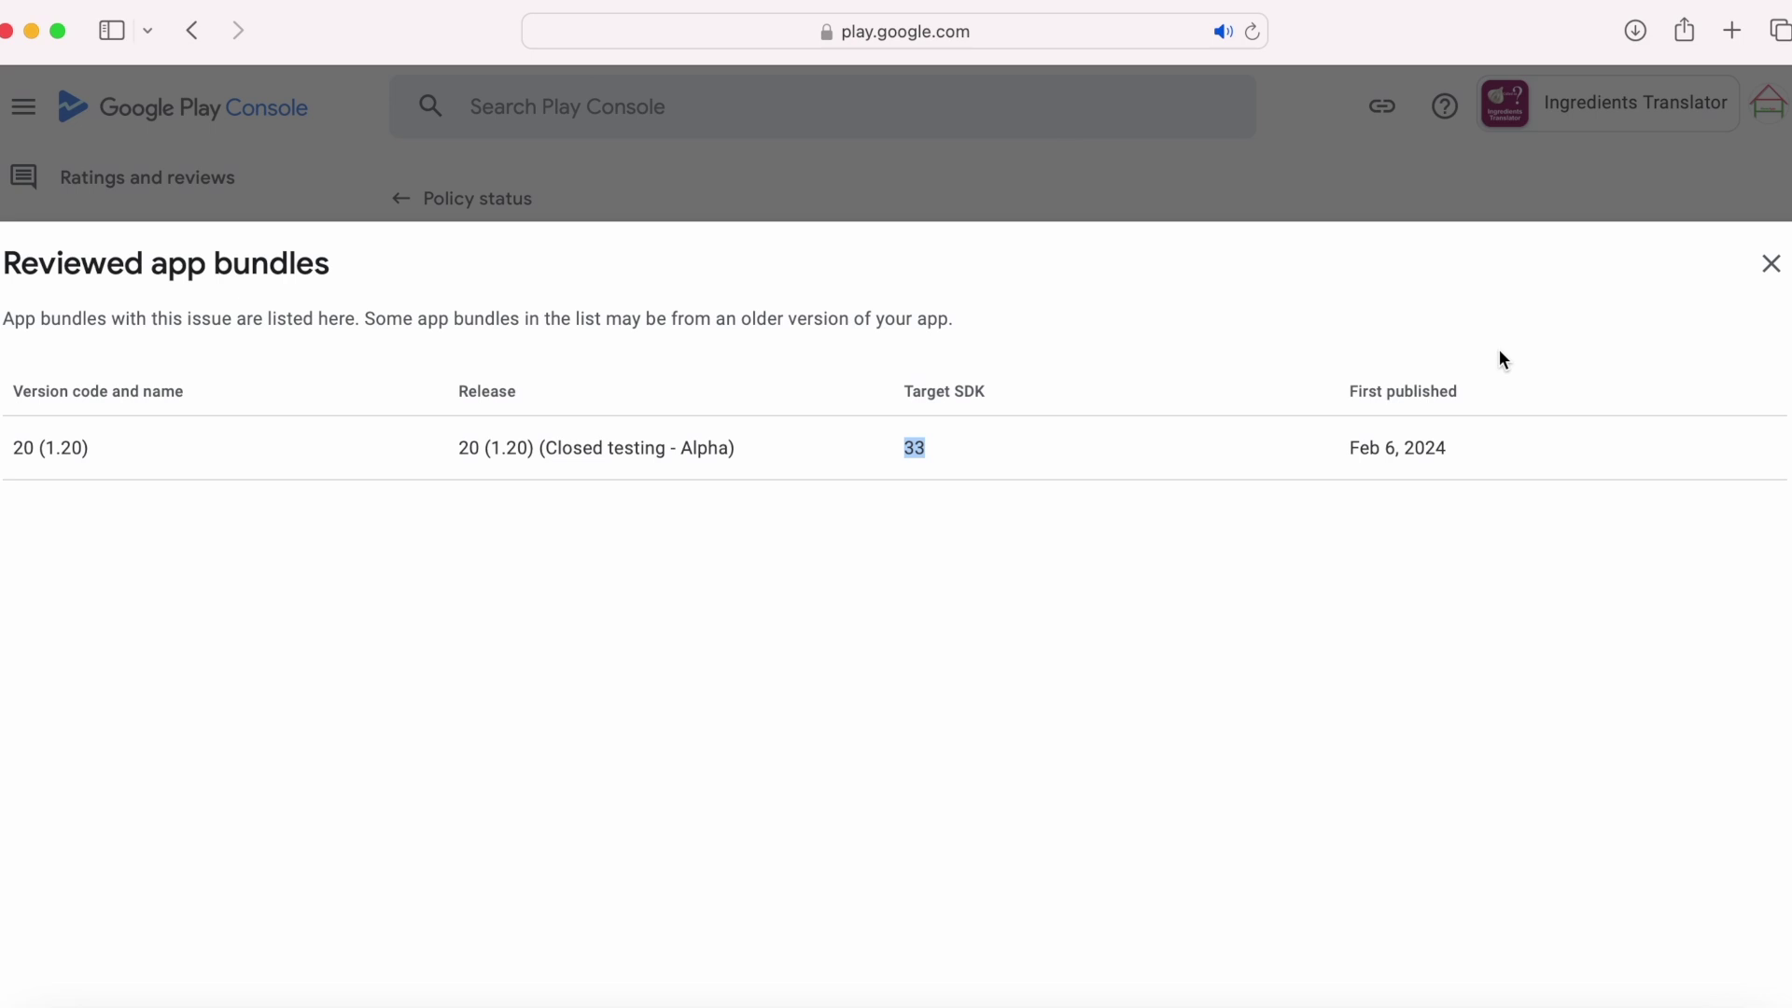
{"action": "left_click", "coordinate": [1770, 263]}
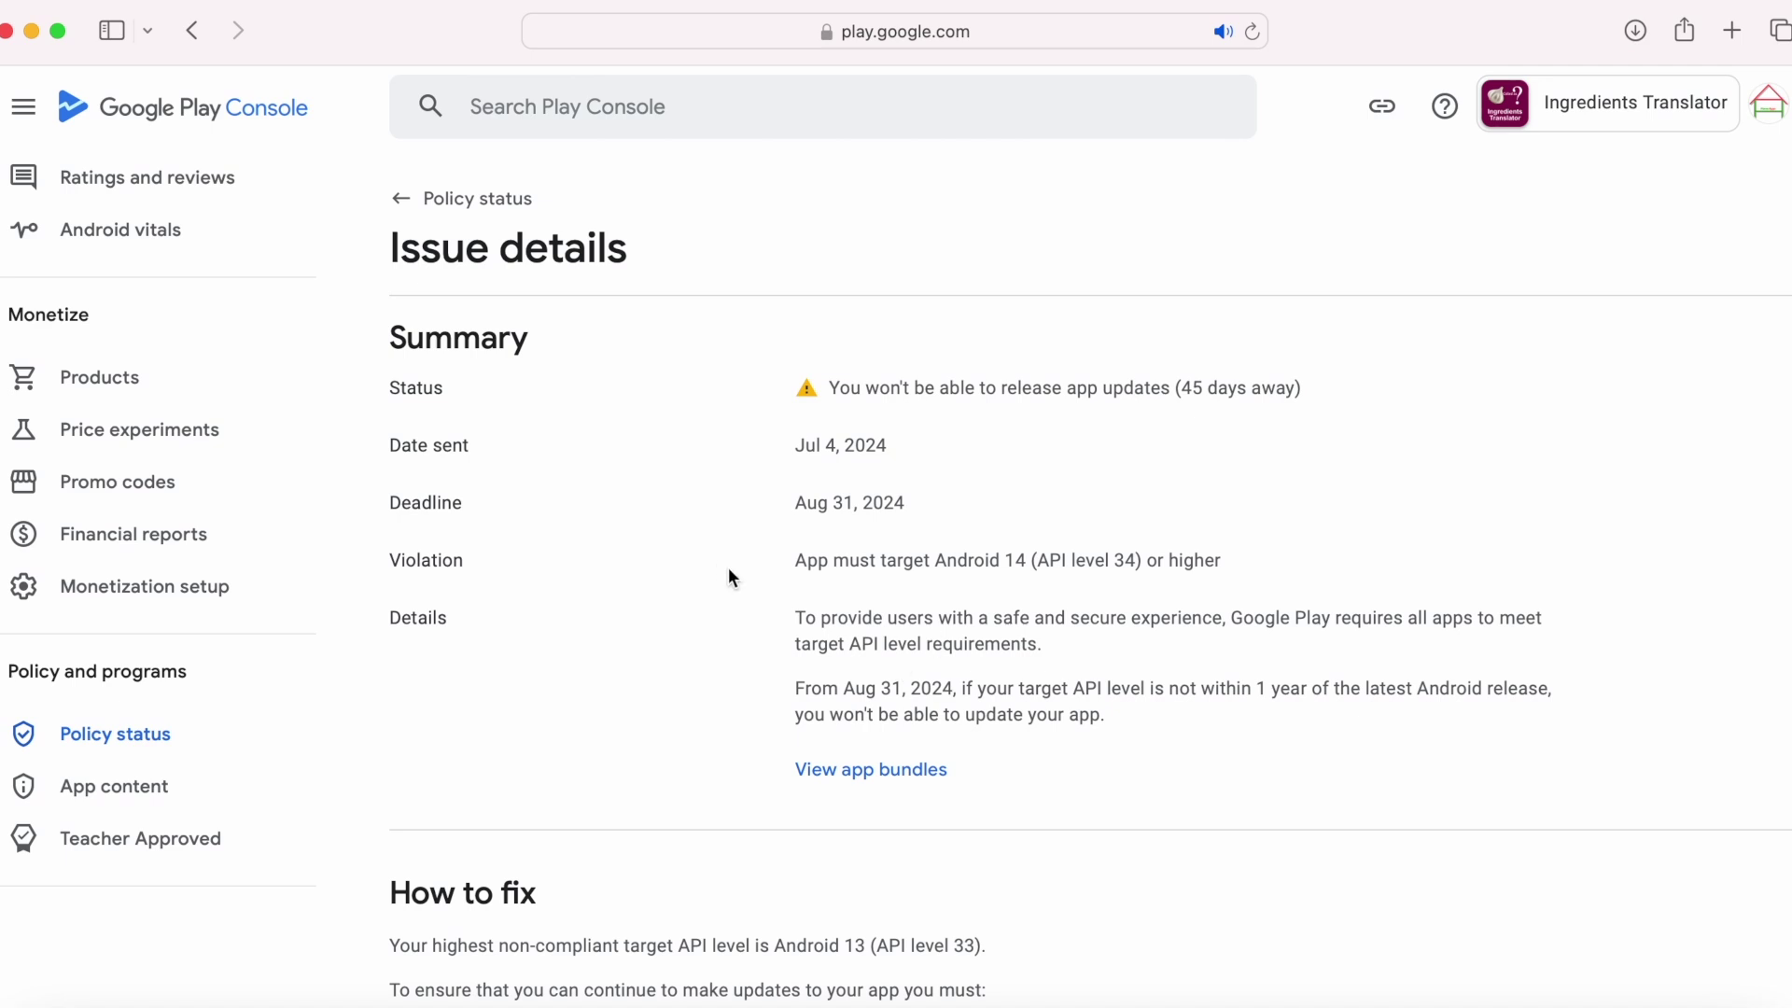
{"action": "scroll", "coordinate": [147, 614], "scroll_direction": "up", "scroll_amount": 15}
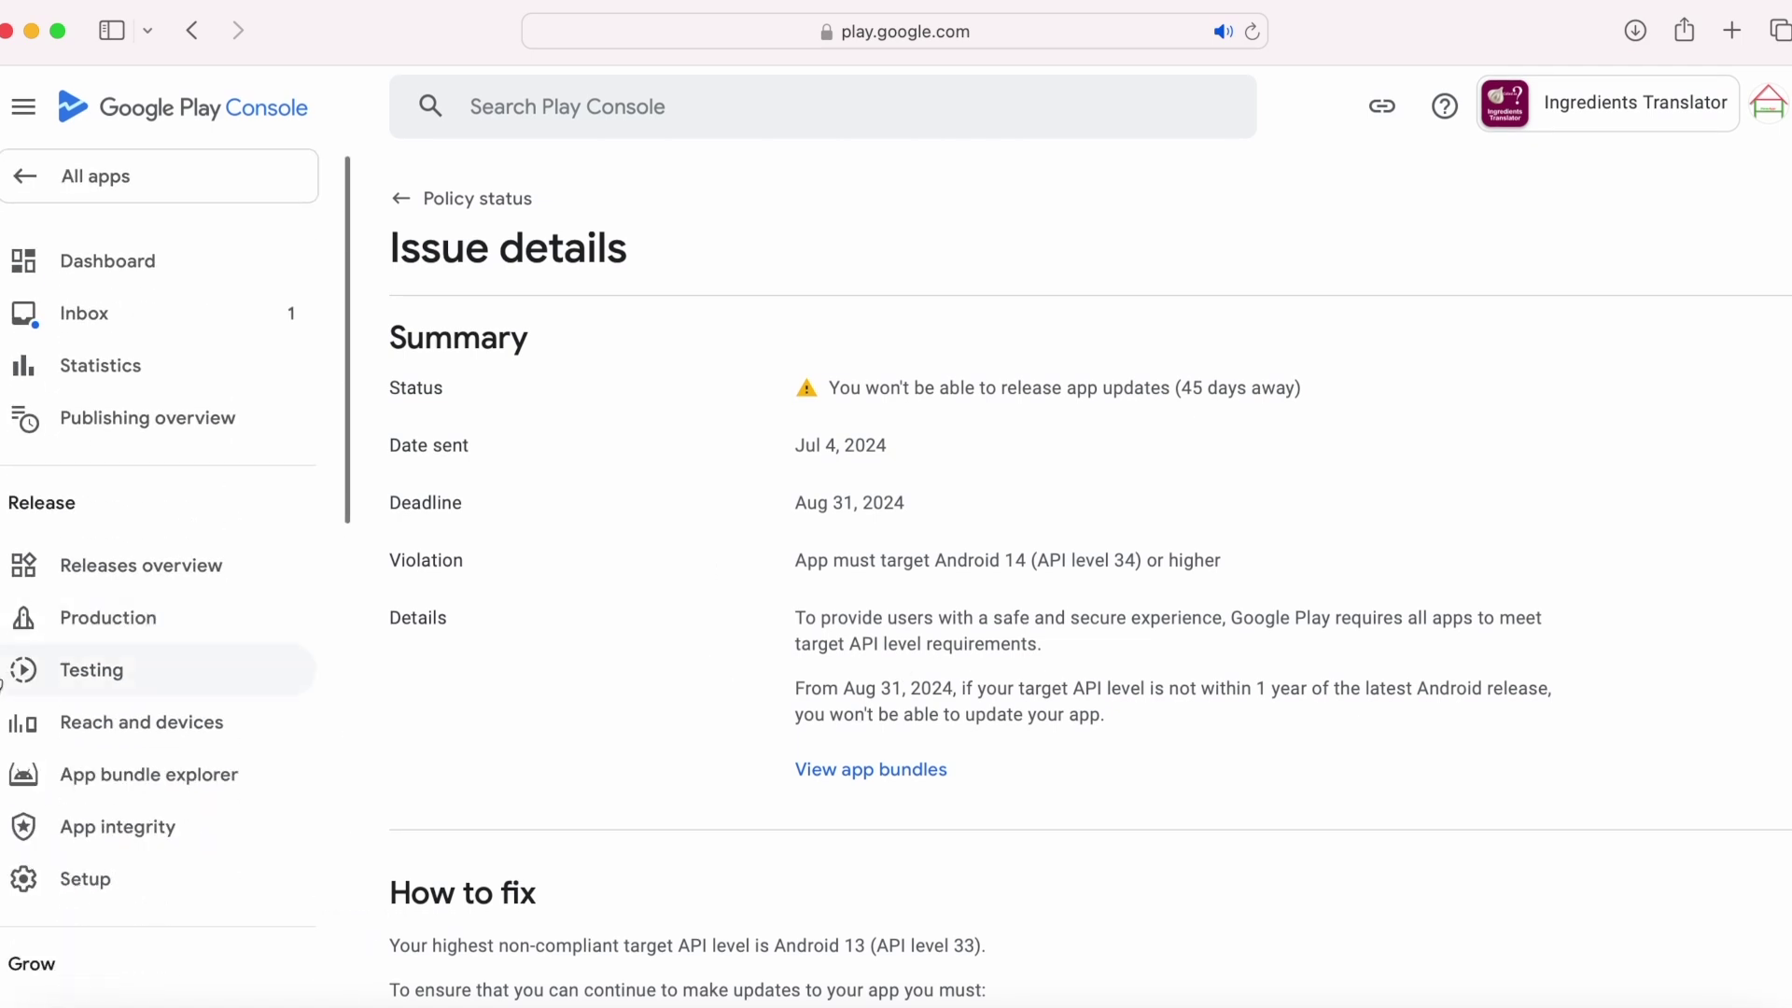
Create a new Closed testing - Alpha release and open its app bundle library
{"action": "left_click", "coordinate": [126, 674]}
{"action": "left_click", "coordinate": [28, 938]}
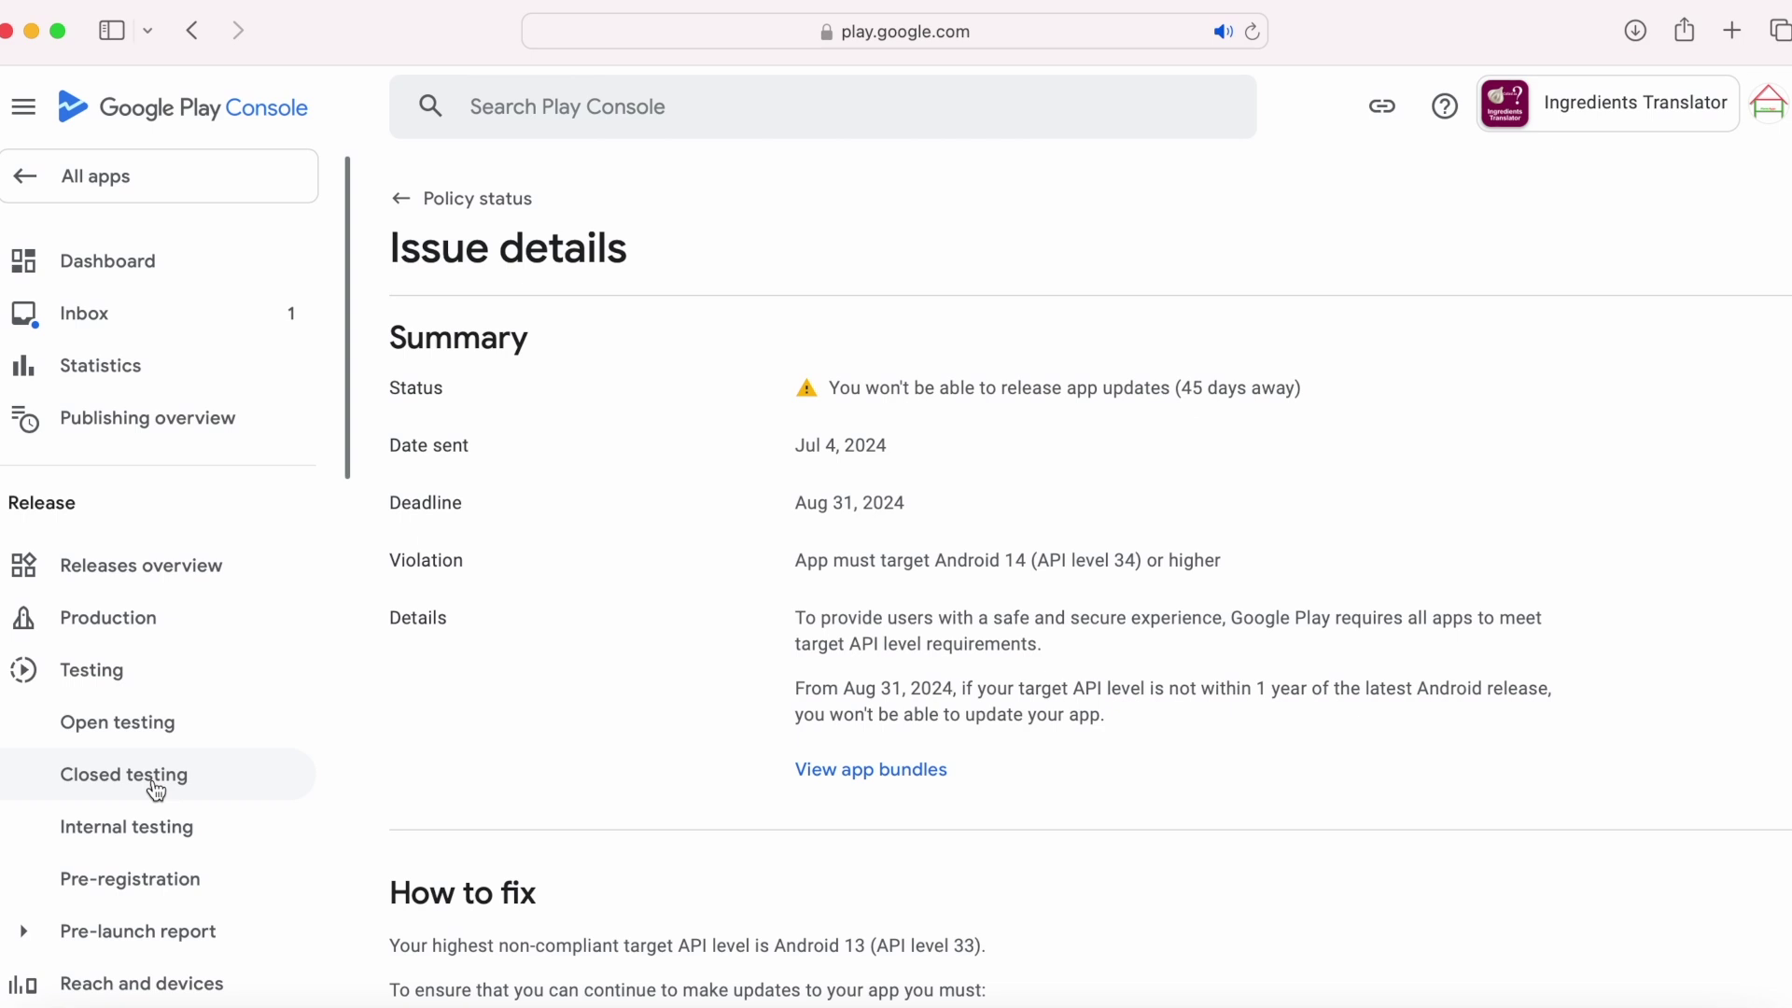
{"action": "left_click", "coordinate": [157, 788]}
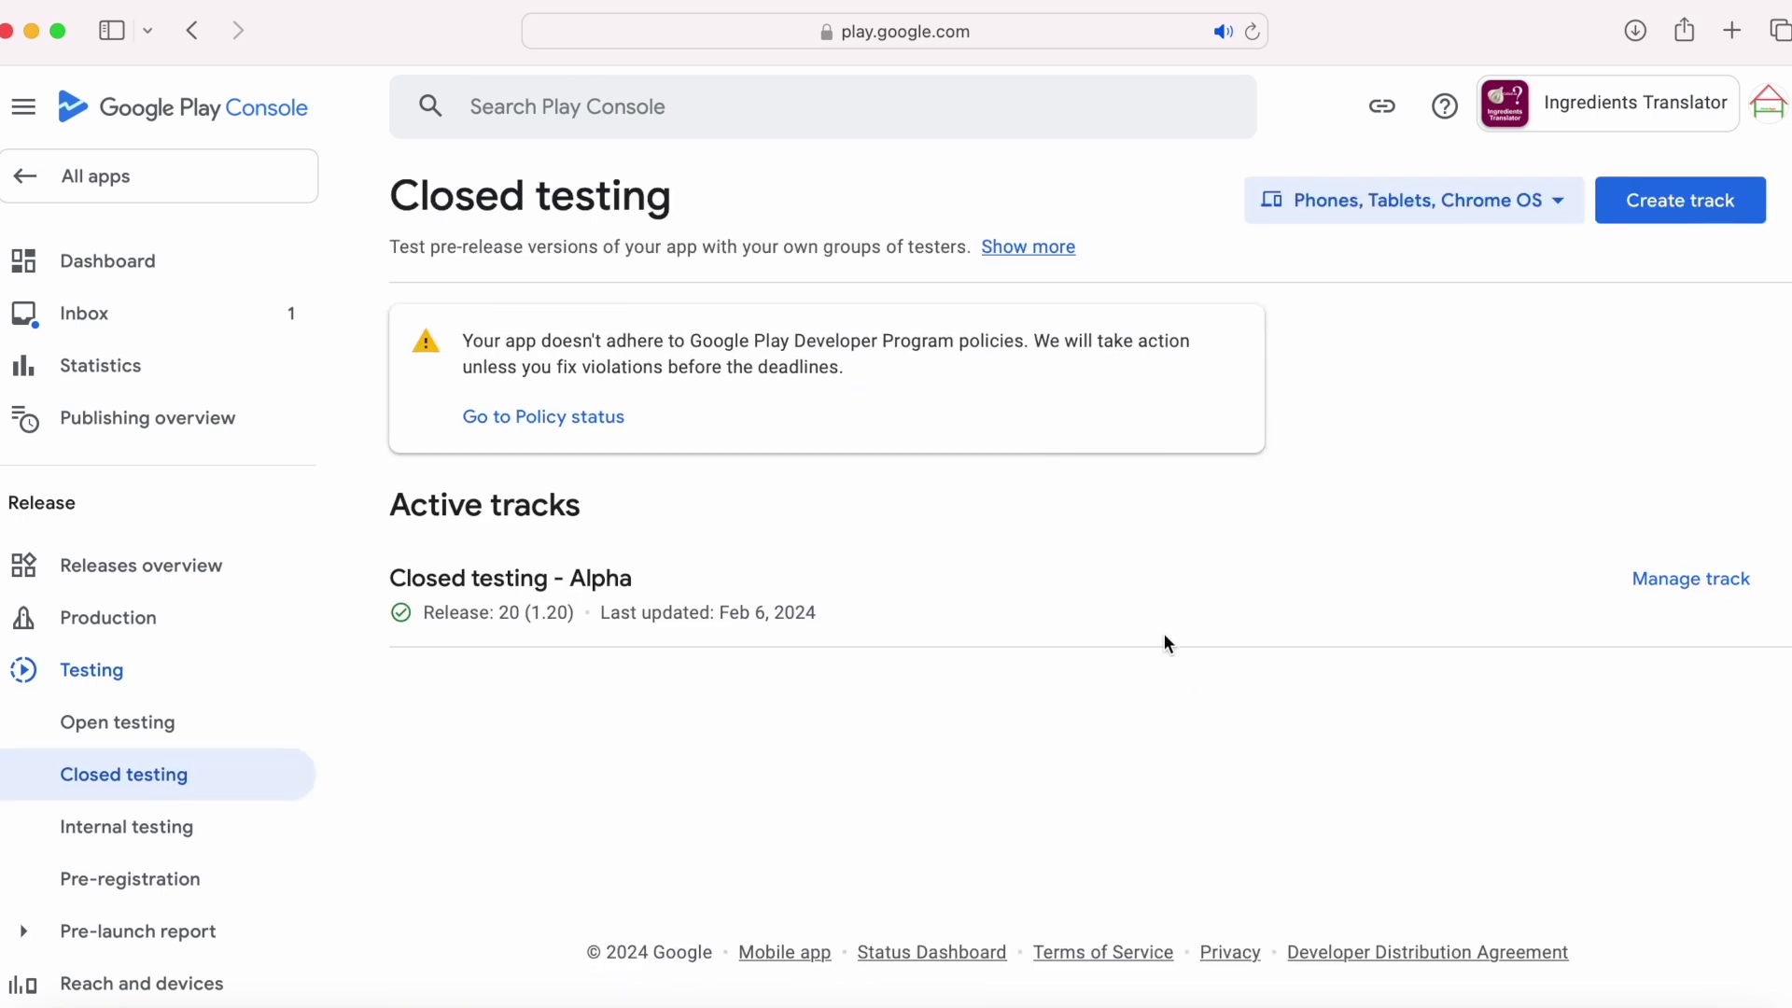
{"action": "left_click", "coordinate": [1676, 581]}
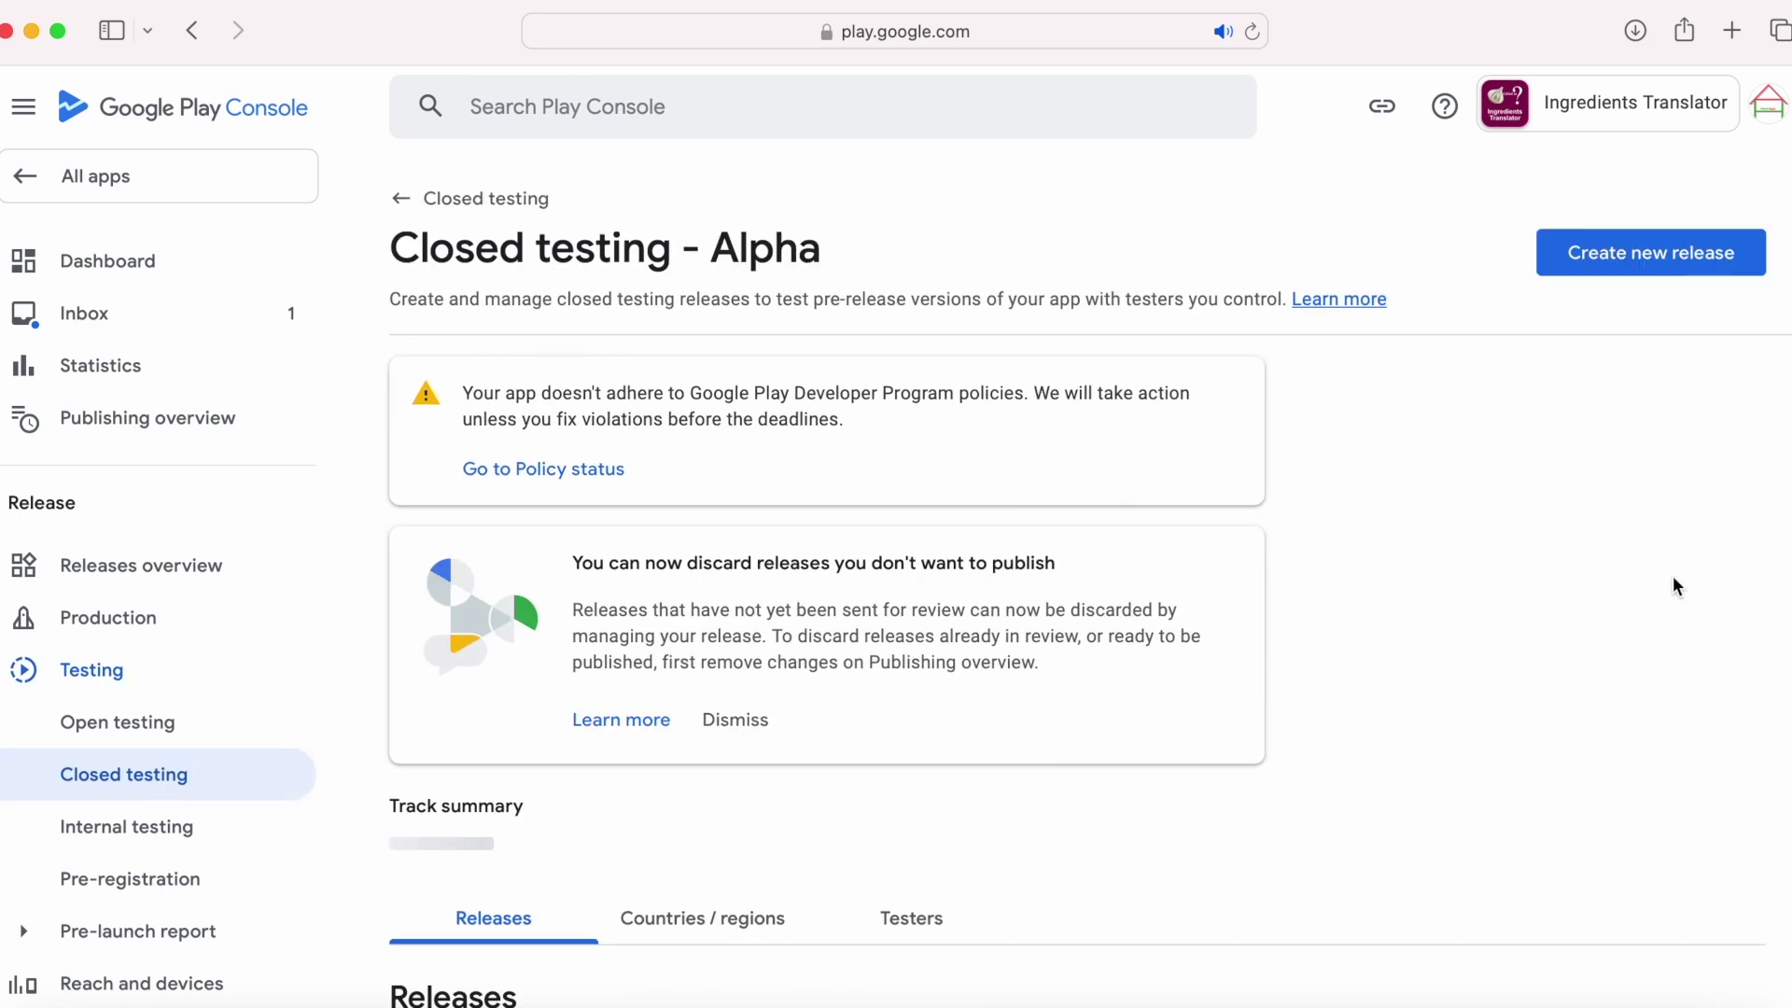
{"action": "left_click", "coordinate": [1669, 254]}
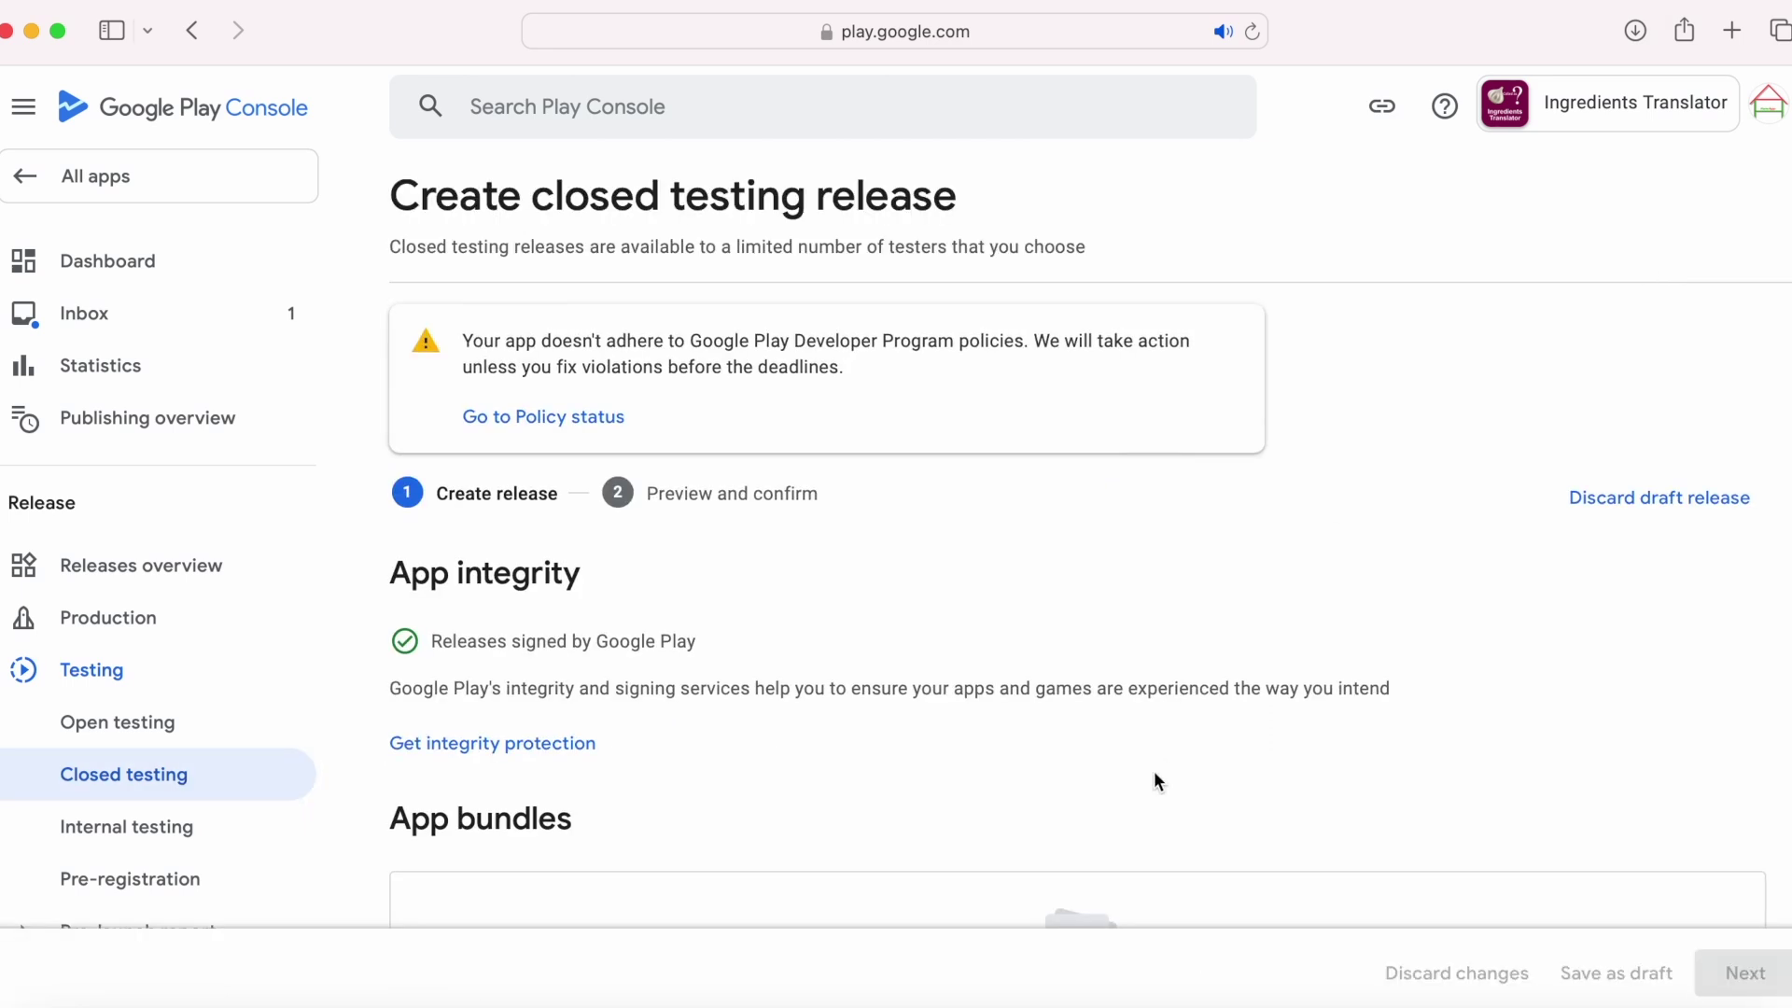
{"action": "scroll", "coordinate": [1154, 771], "scroll_direction": "down", "scroll_amount": 4}
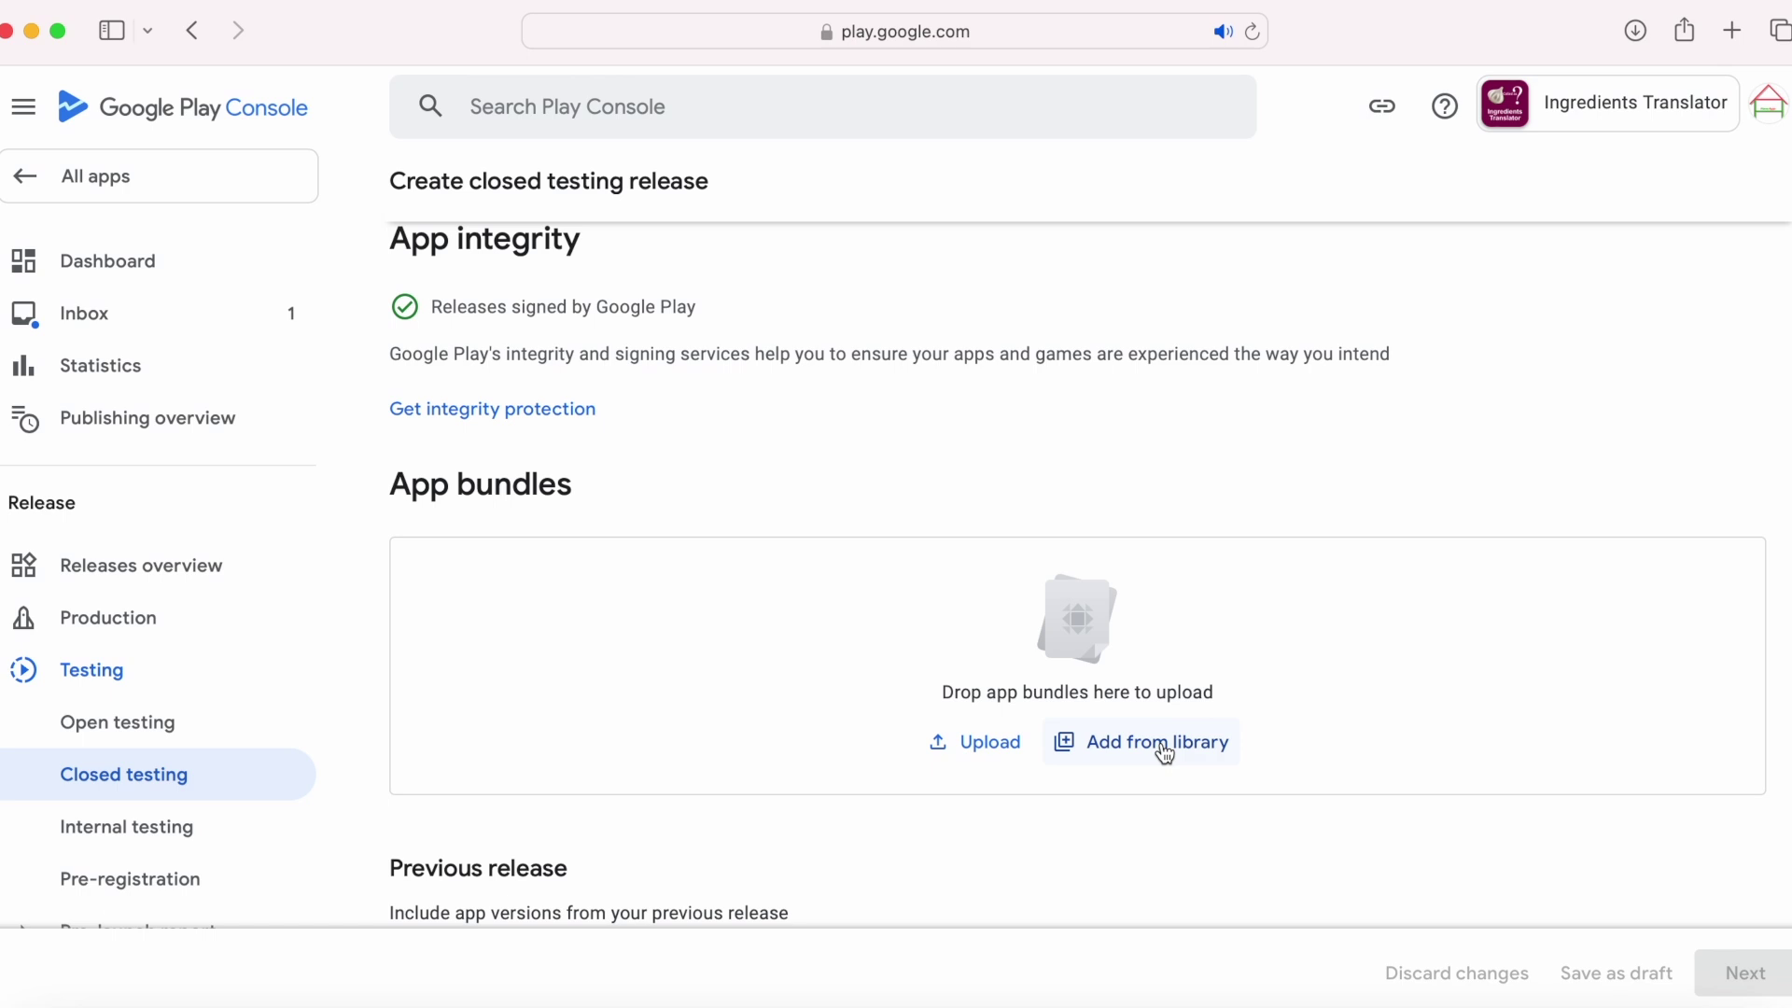
{"action": "left_click", "coordinate": [1158, 743]}
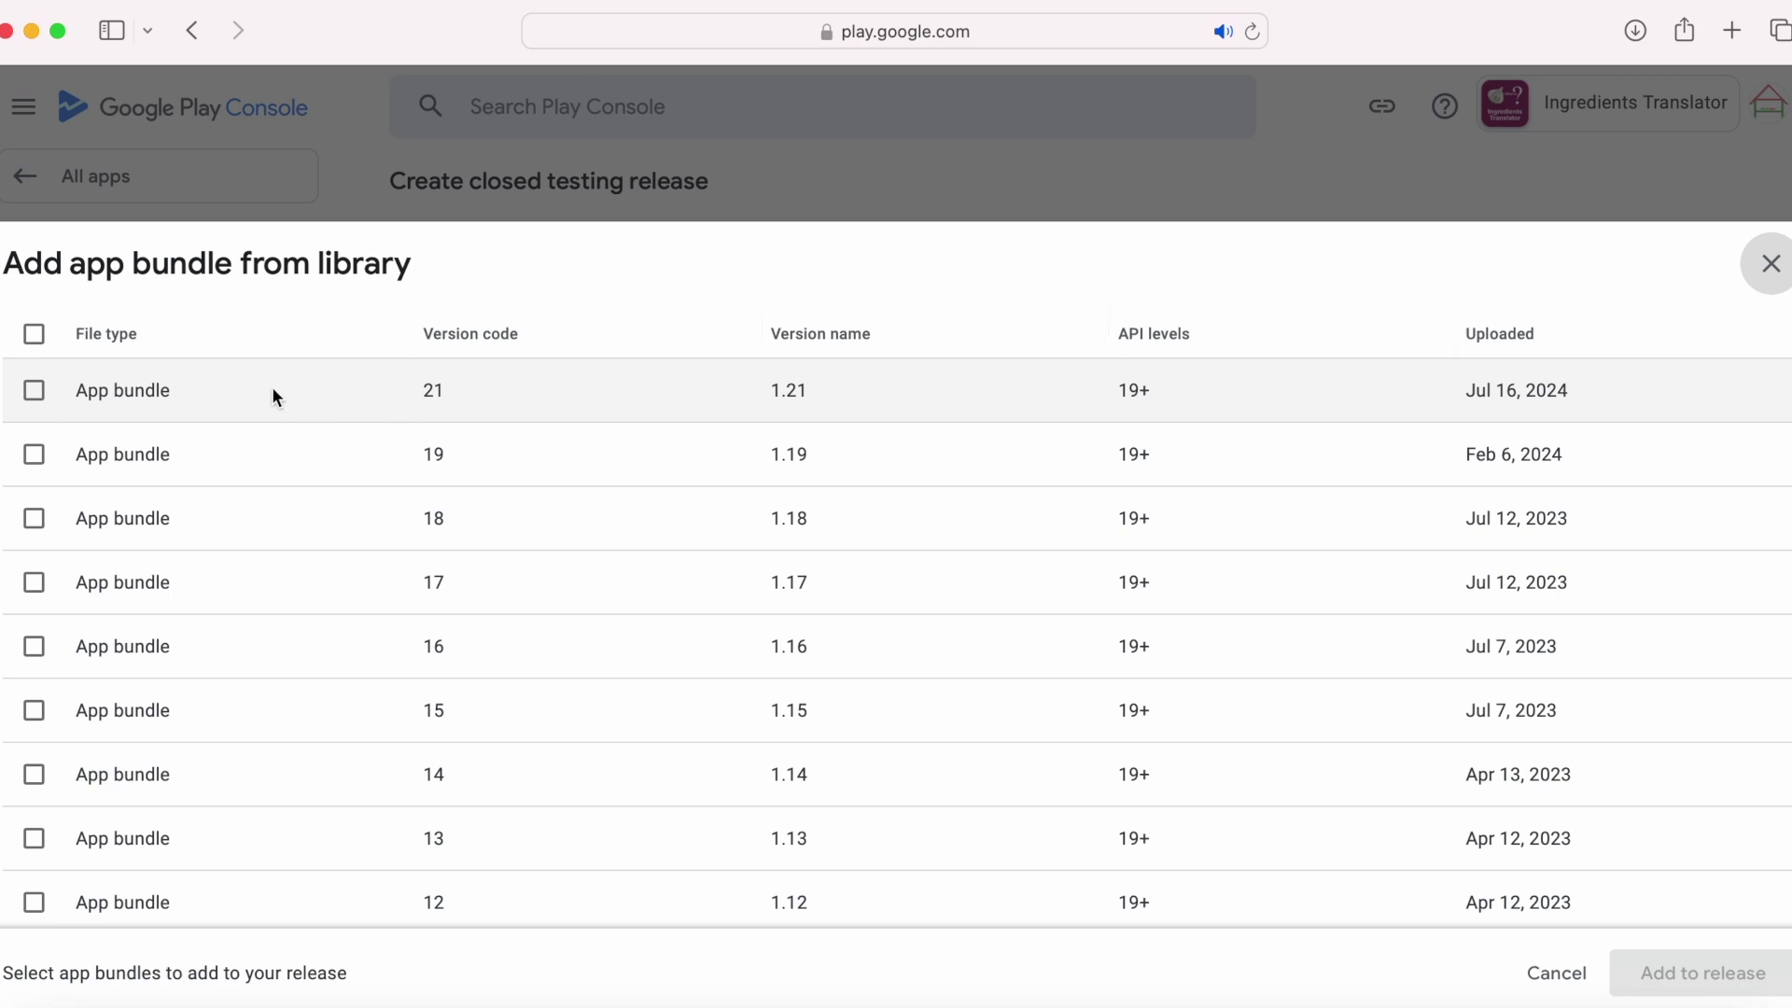
Add bundle 21 (1.21) from the library to the closed testing release
{"action": "left_click", "coordinate": [34, 391]}
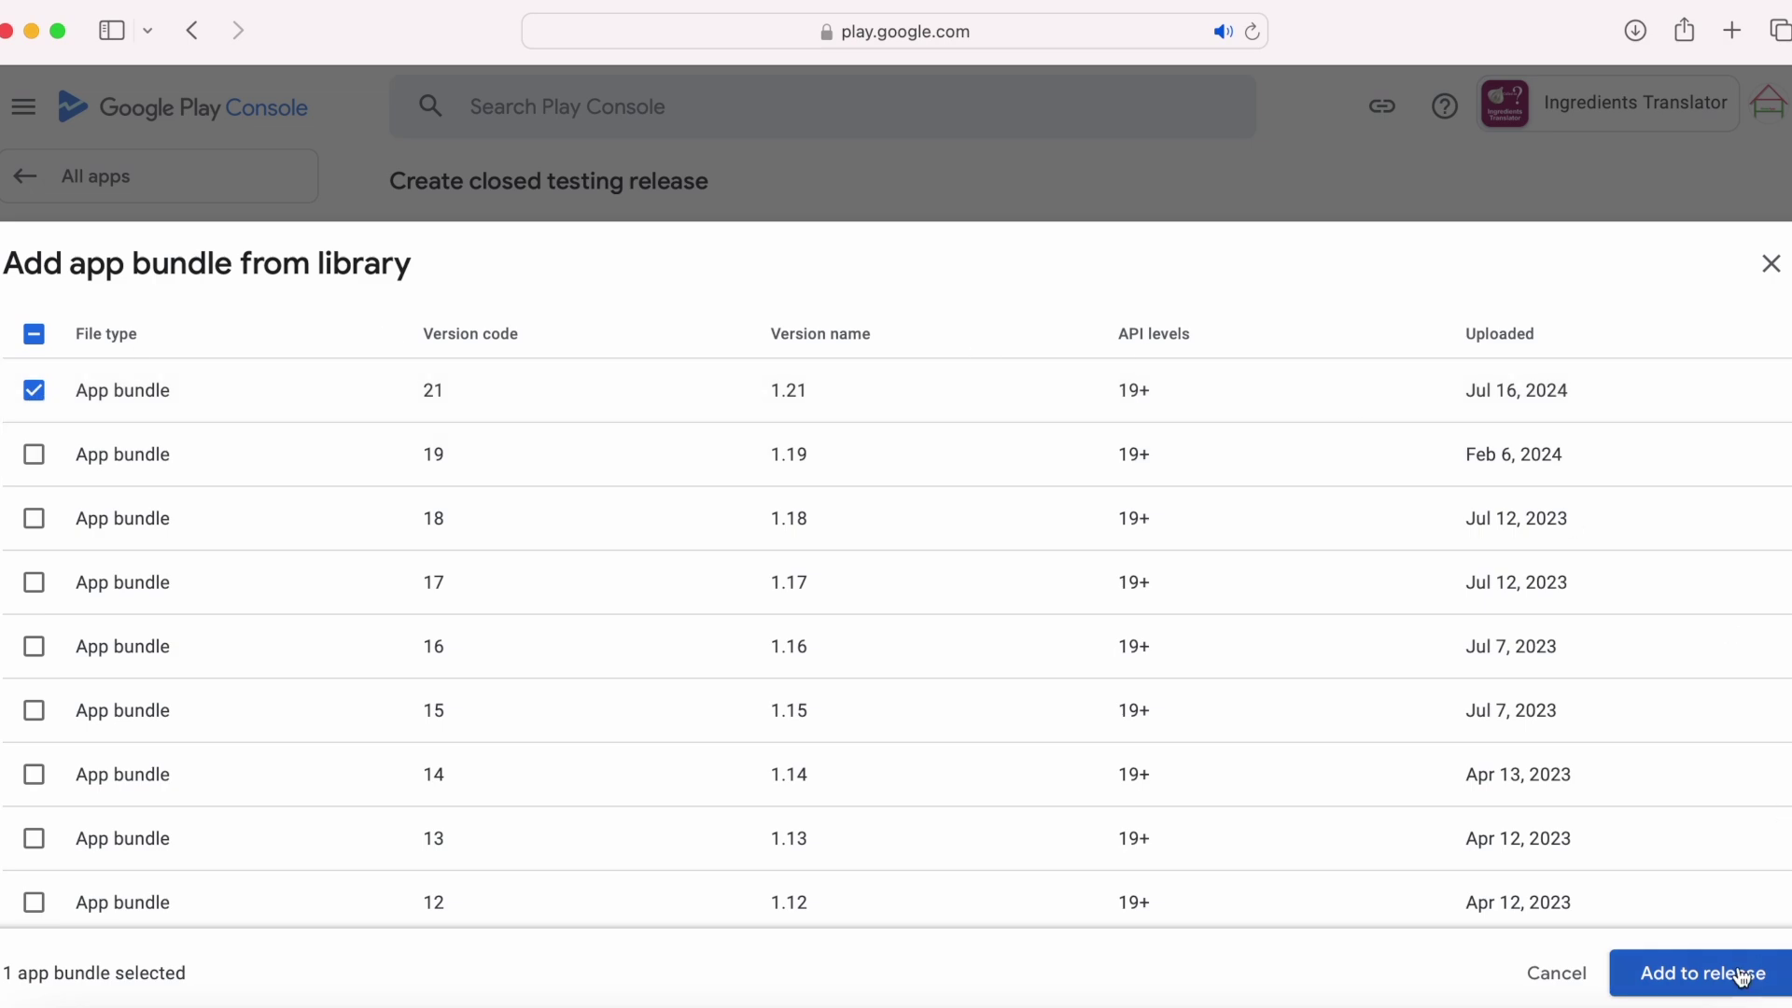
{"action": "left_click", "coordinate": [1736, 974]}
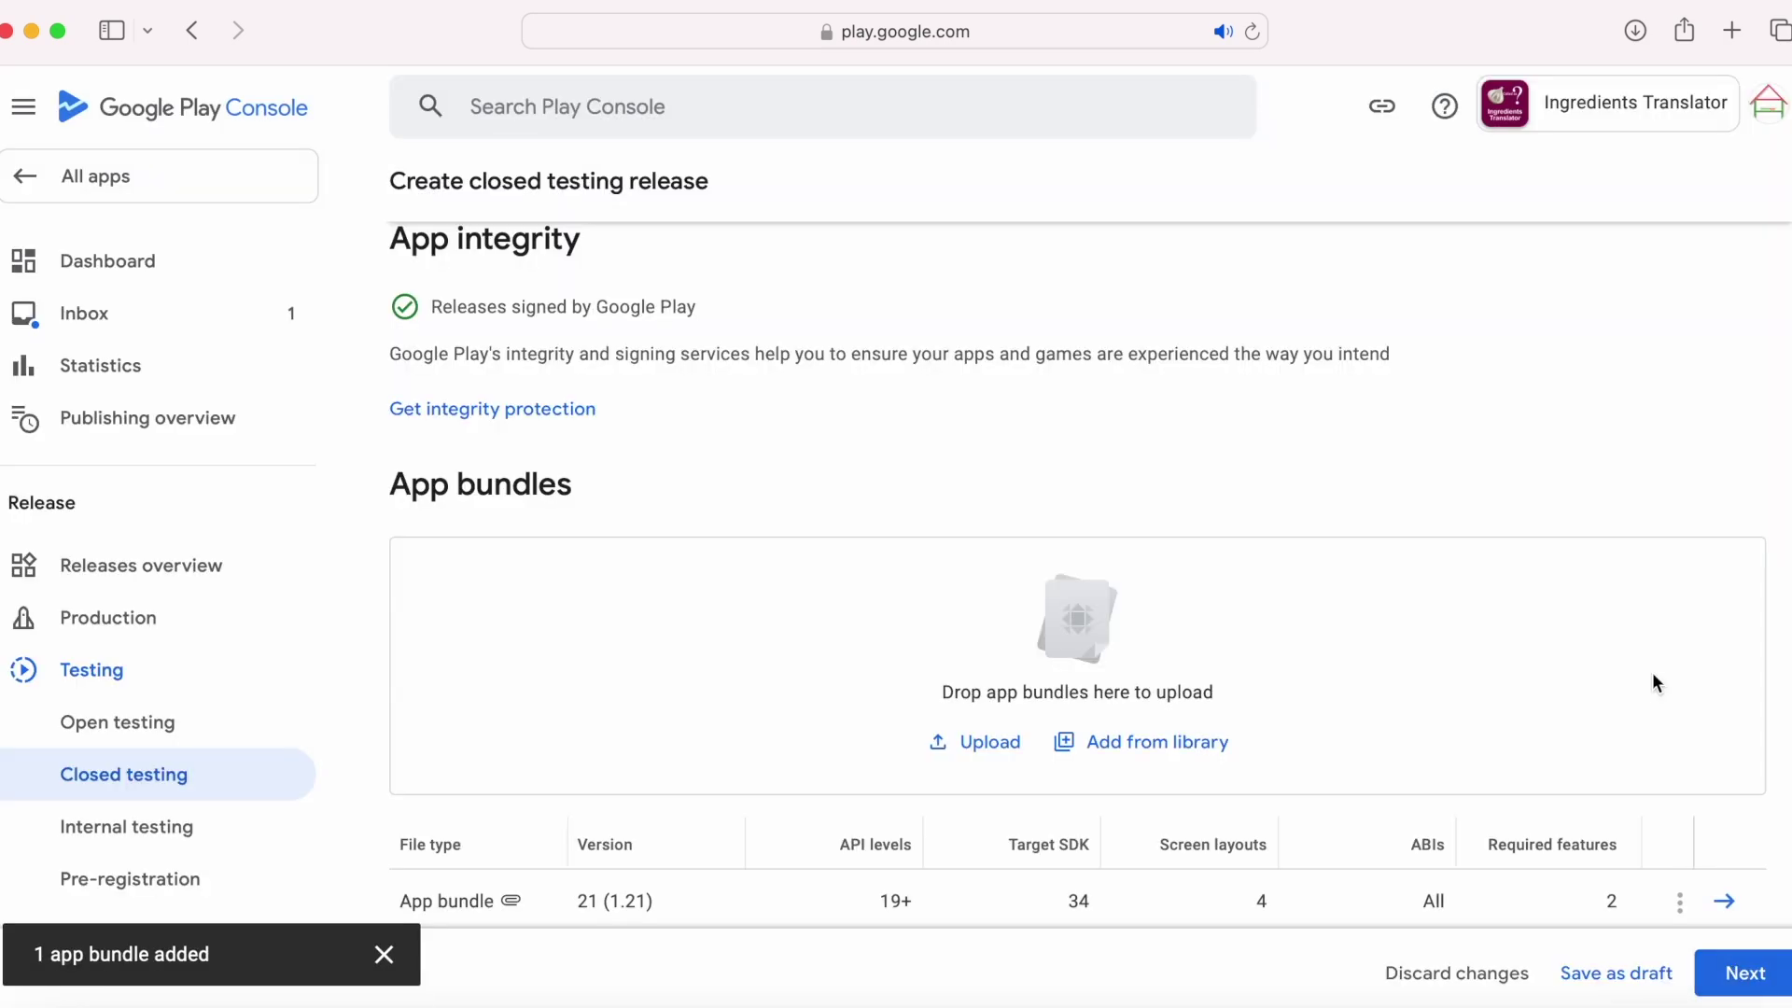
{"action": "scroll", "coordinate": [1652, 674], "scroll_direction": "down", "scroll_amount": 3}
{"action": "scroll", "coordinate": [1148, 771], "scroll_direction": "down", "scroll_amount": 10}
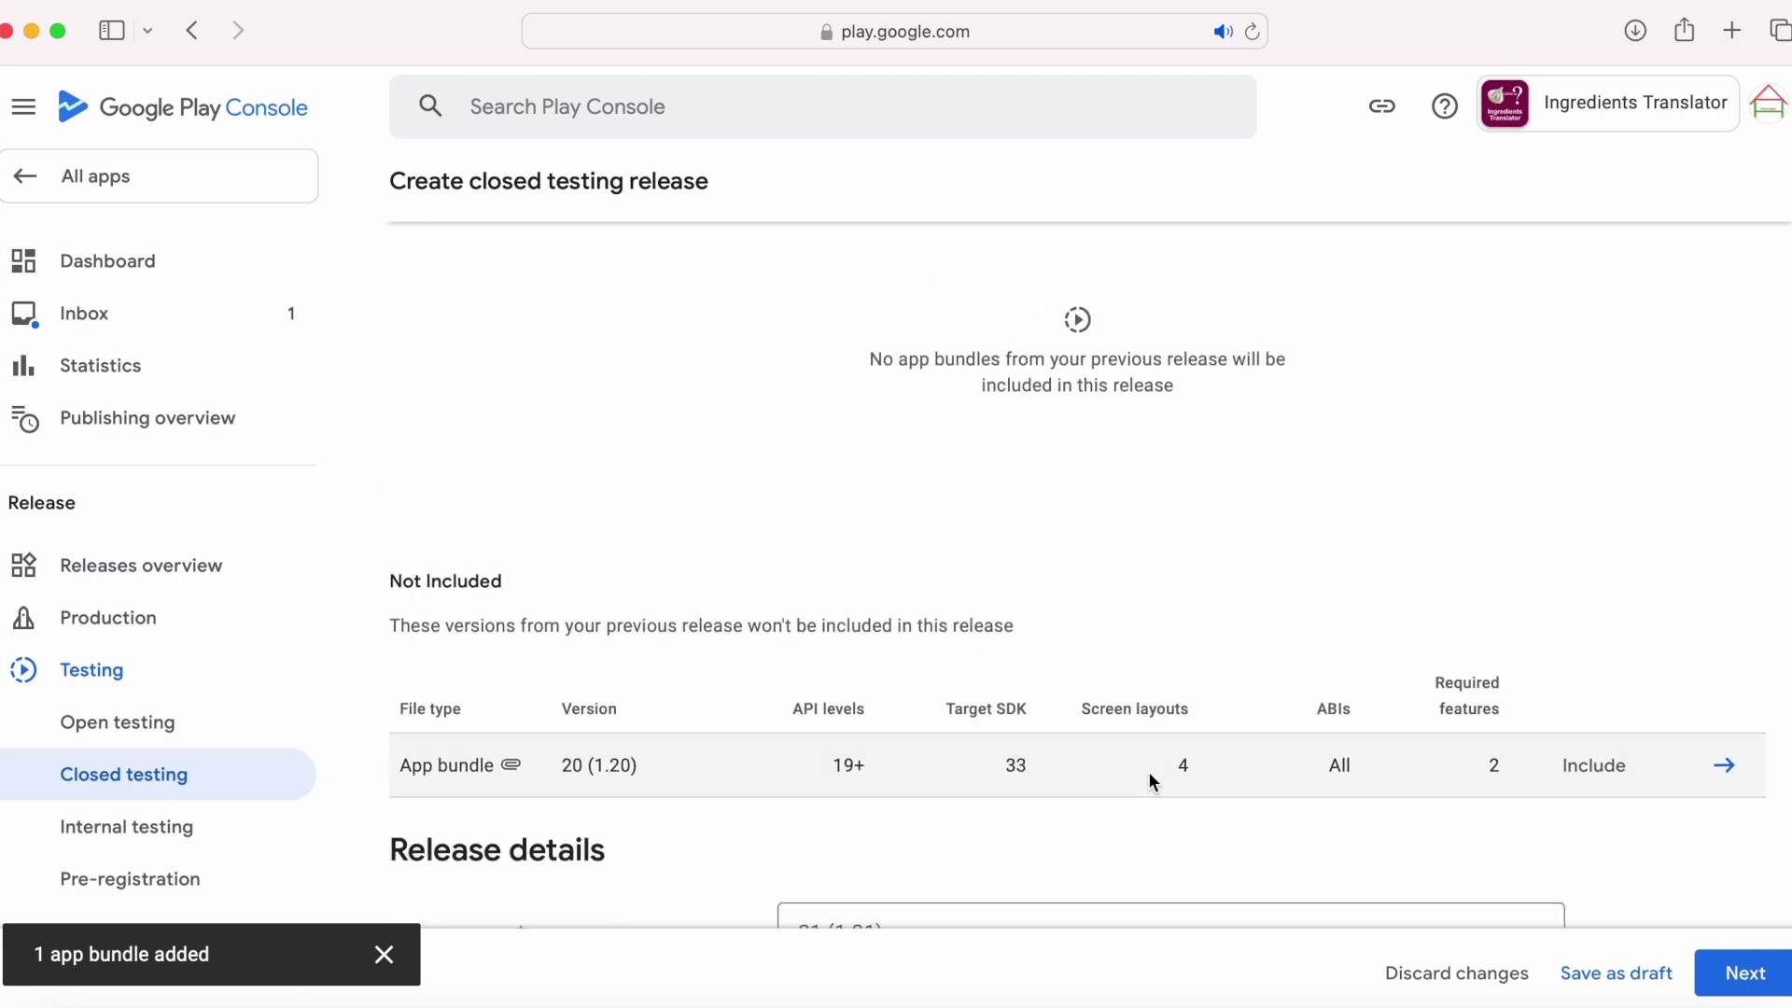
Replace the release notes with 'Targeting the latest android api level' and proceed to preview
{"action": "left_click", "coordinate": [1313, 484]}
{"action": "left_click_drag", "start_coordinate": [1251, 431], "coordinate": [795, 428]}
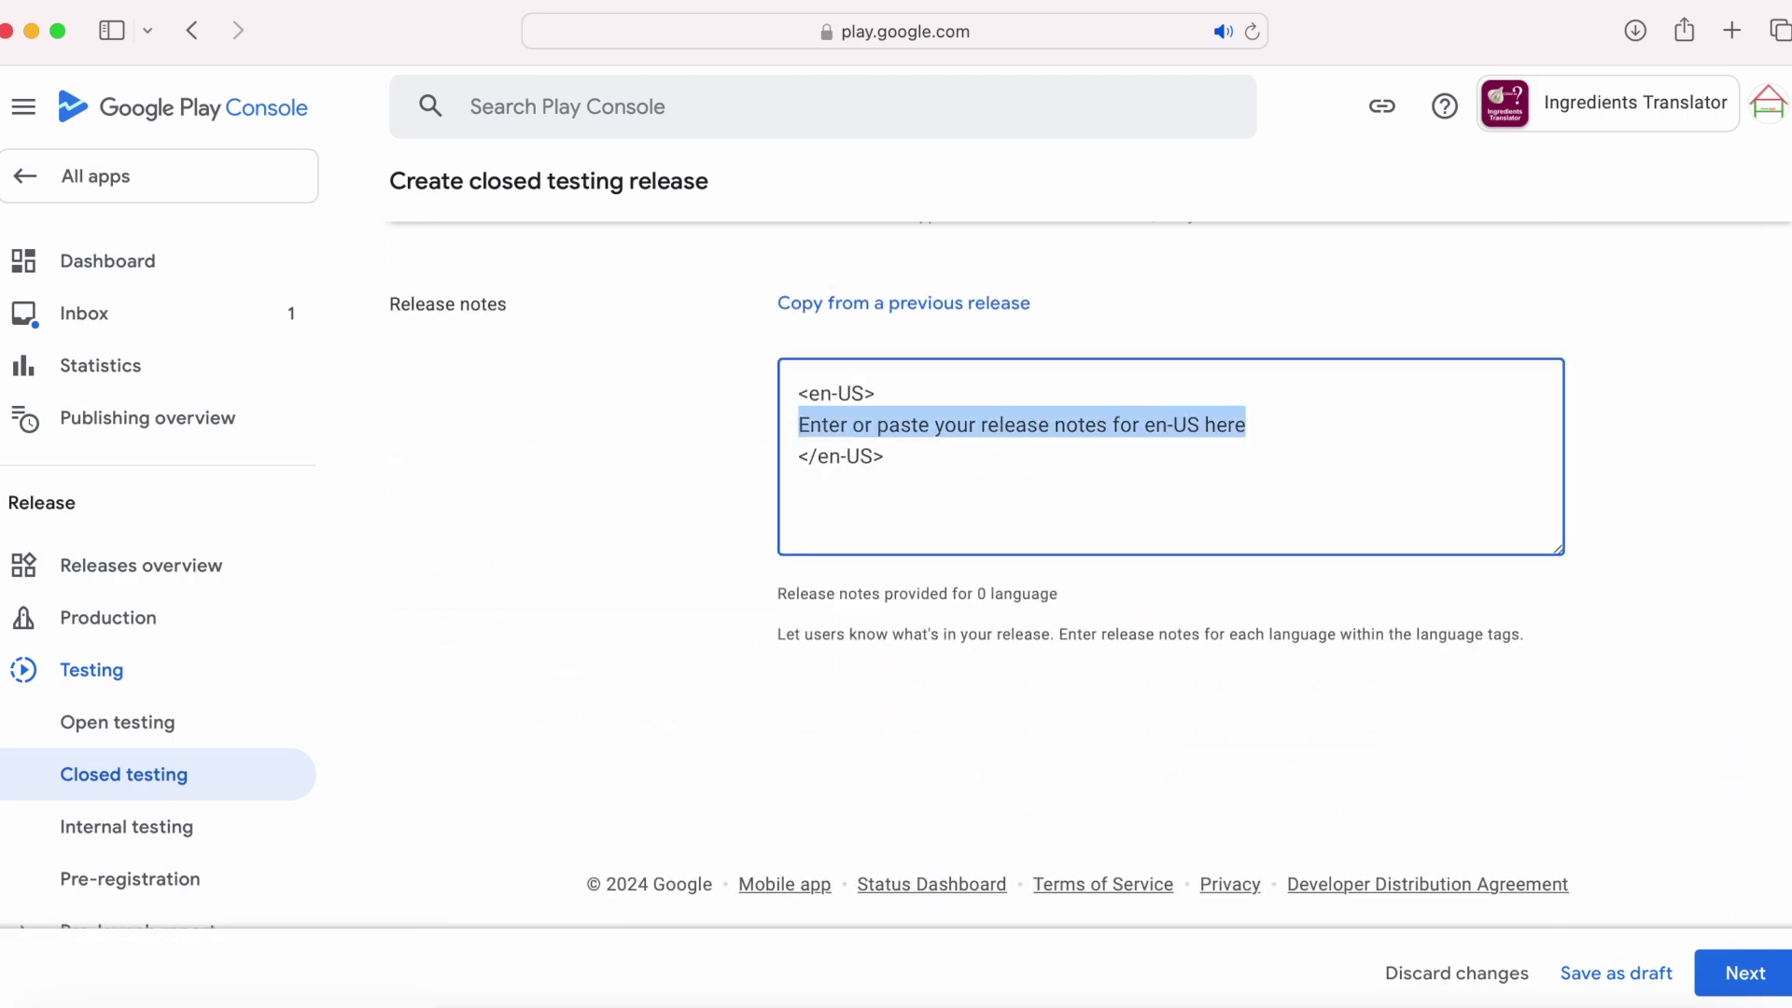
{"action": "type", "text": "Targeted"}
{"action": "key", "text": "BackSpace"}
{"action": "key", "text": "BackSpace"}
{"action": "key", "text": "BackSpace"}
{"action": "type", "text": "ting "}
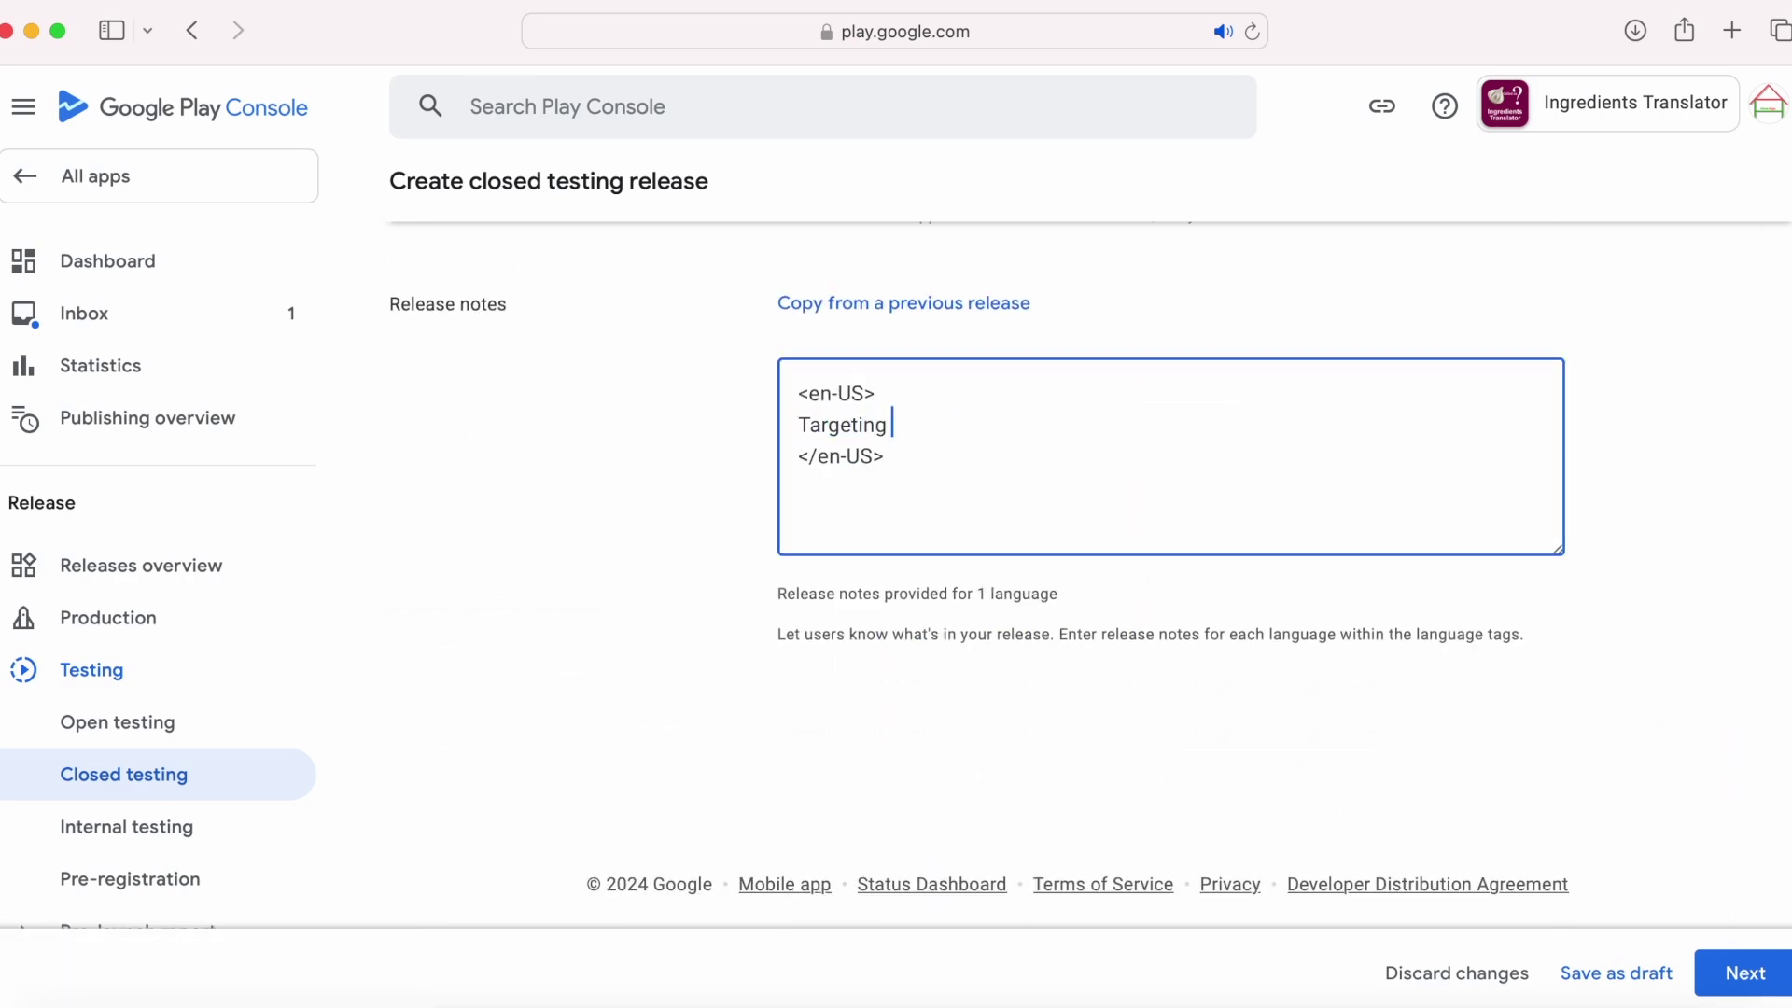
{"action": "type", "text": "the latest android api level"}
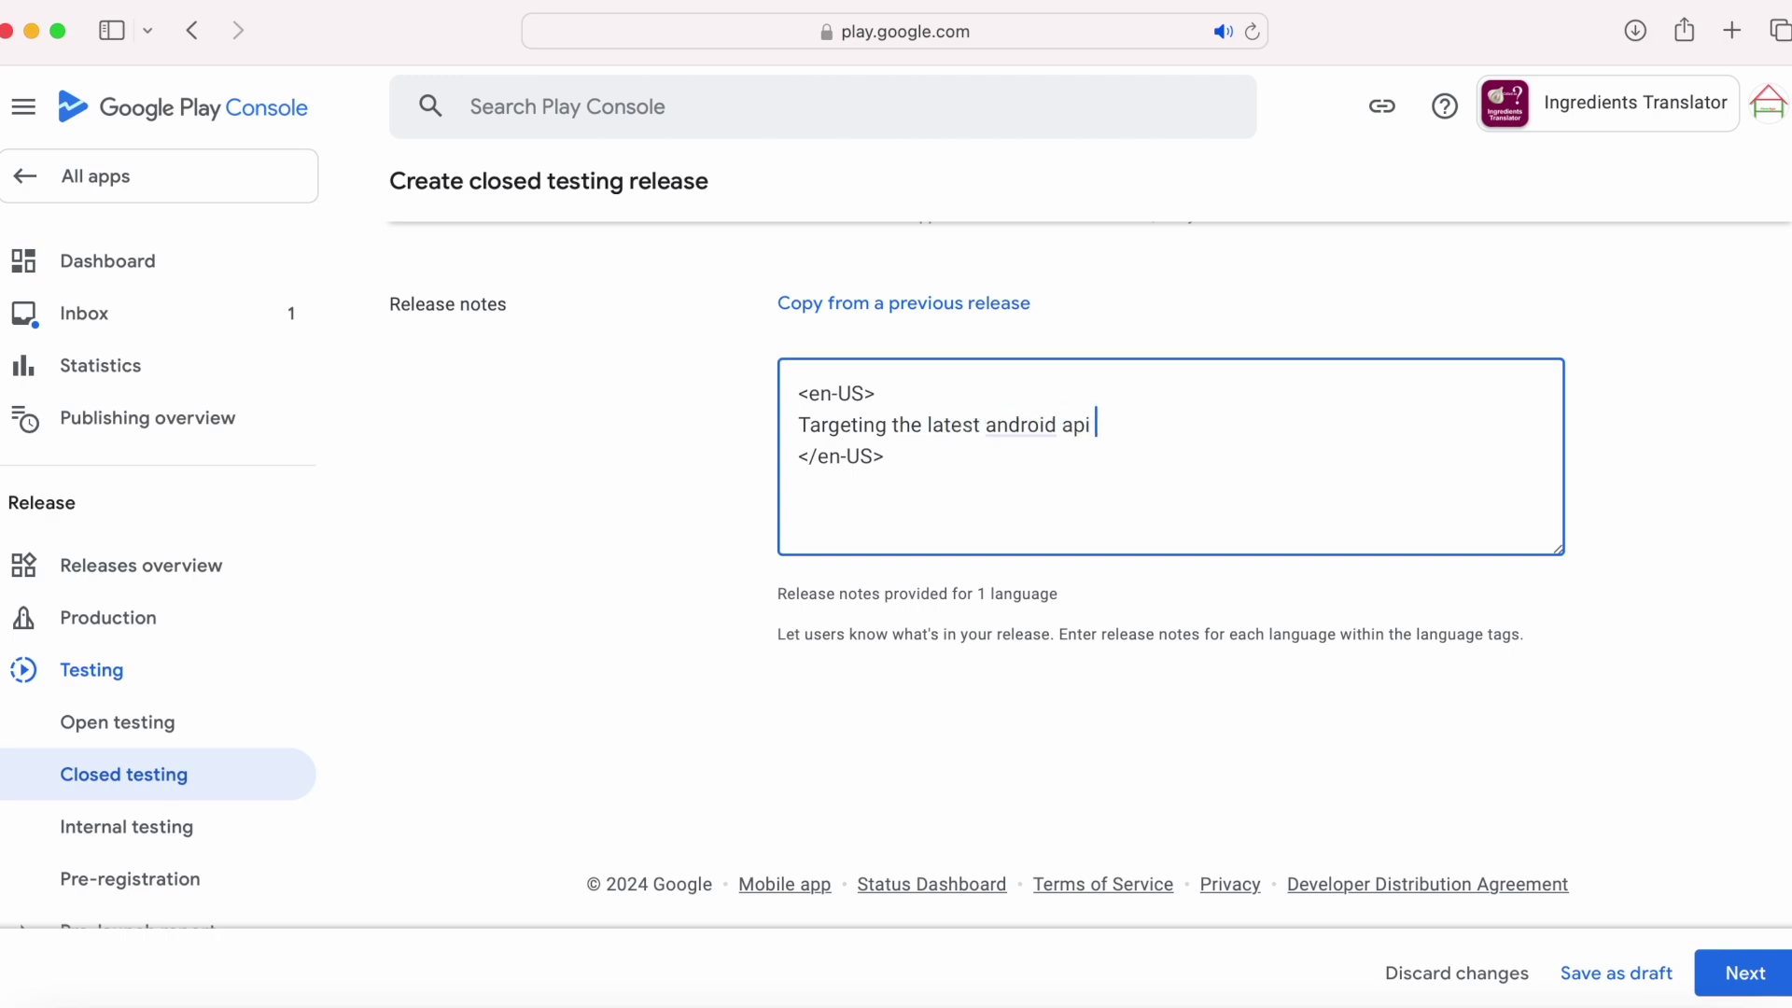
{"action": "left_click", "coordinate": [1744, 971]}
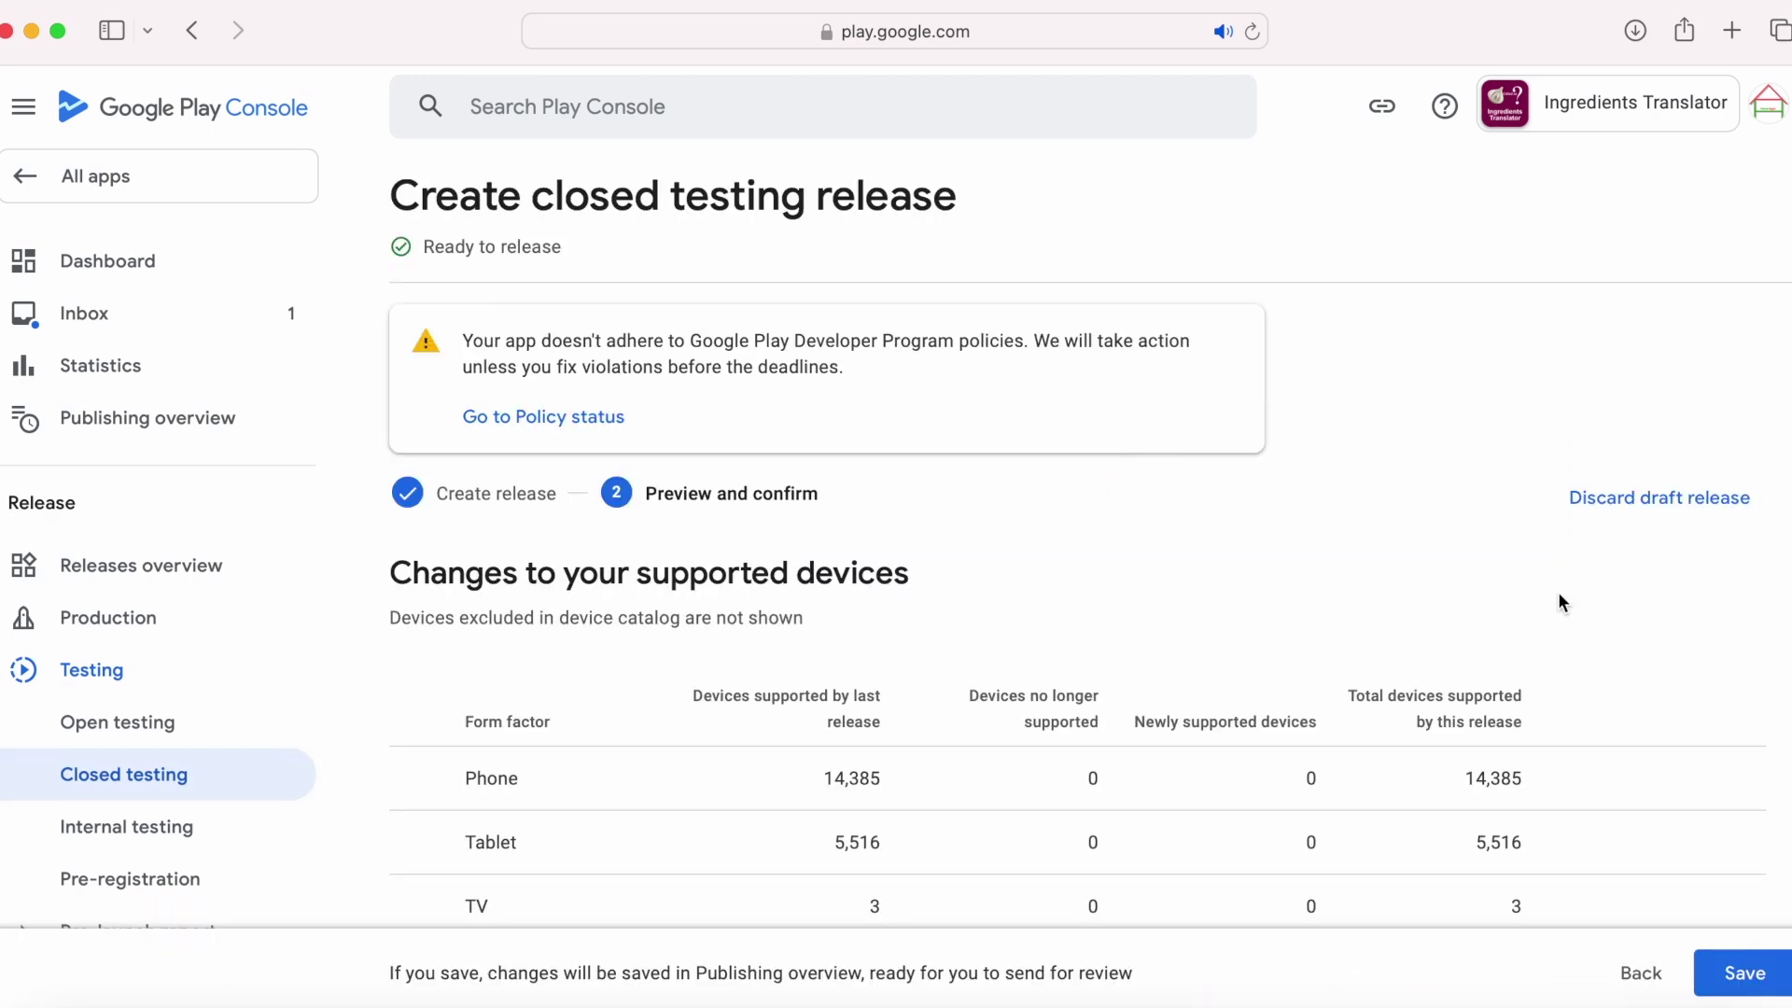
Save the Alpha release 21 (1.21), send it for review, and go back to All apps
{"action": "scroll", "coordinate": [1199, 676], "scroll_direction": "down", "scroll_amount": 12}
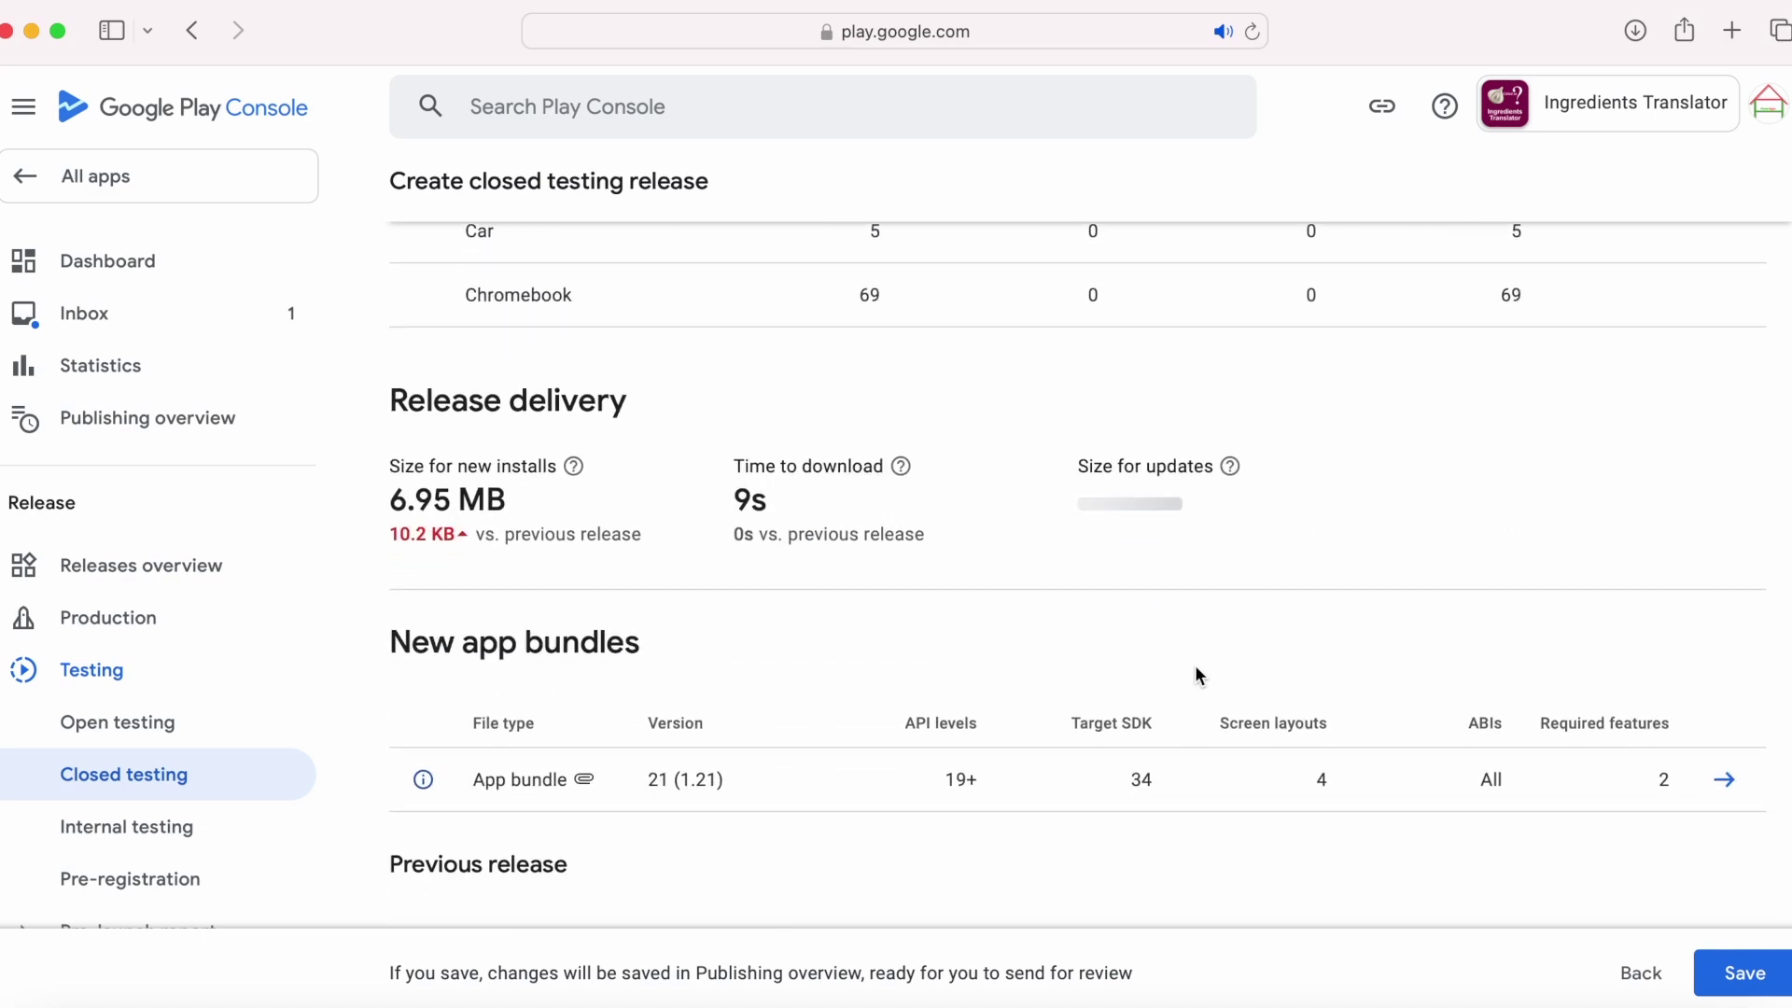
{"action": "scroll", "coordinate": [1198, 675], "scroll_direction": "down", "scroll_amount": 5}
{"action": "left_click", "coordinate": [1762, 974]}
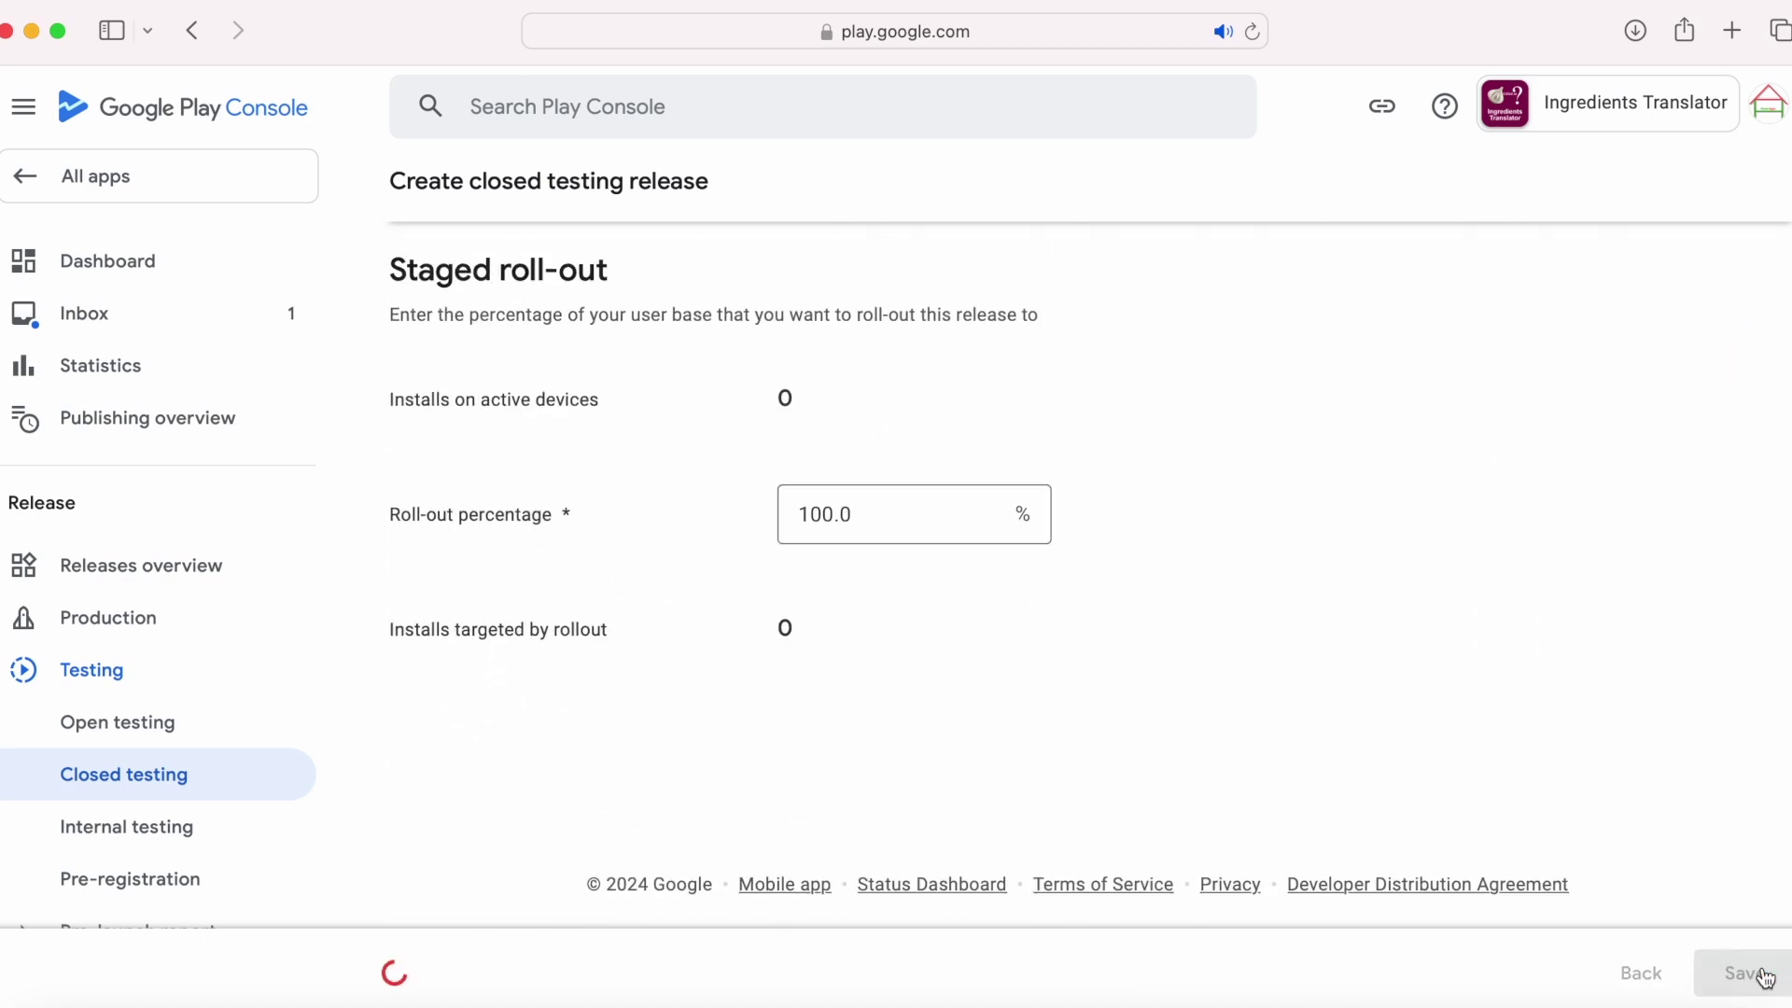
{"action": "left_click", "coordinate": [1111, 612]}
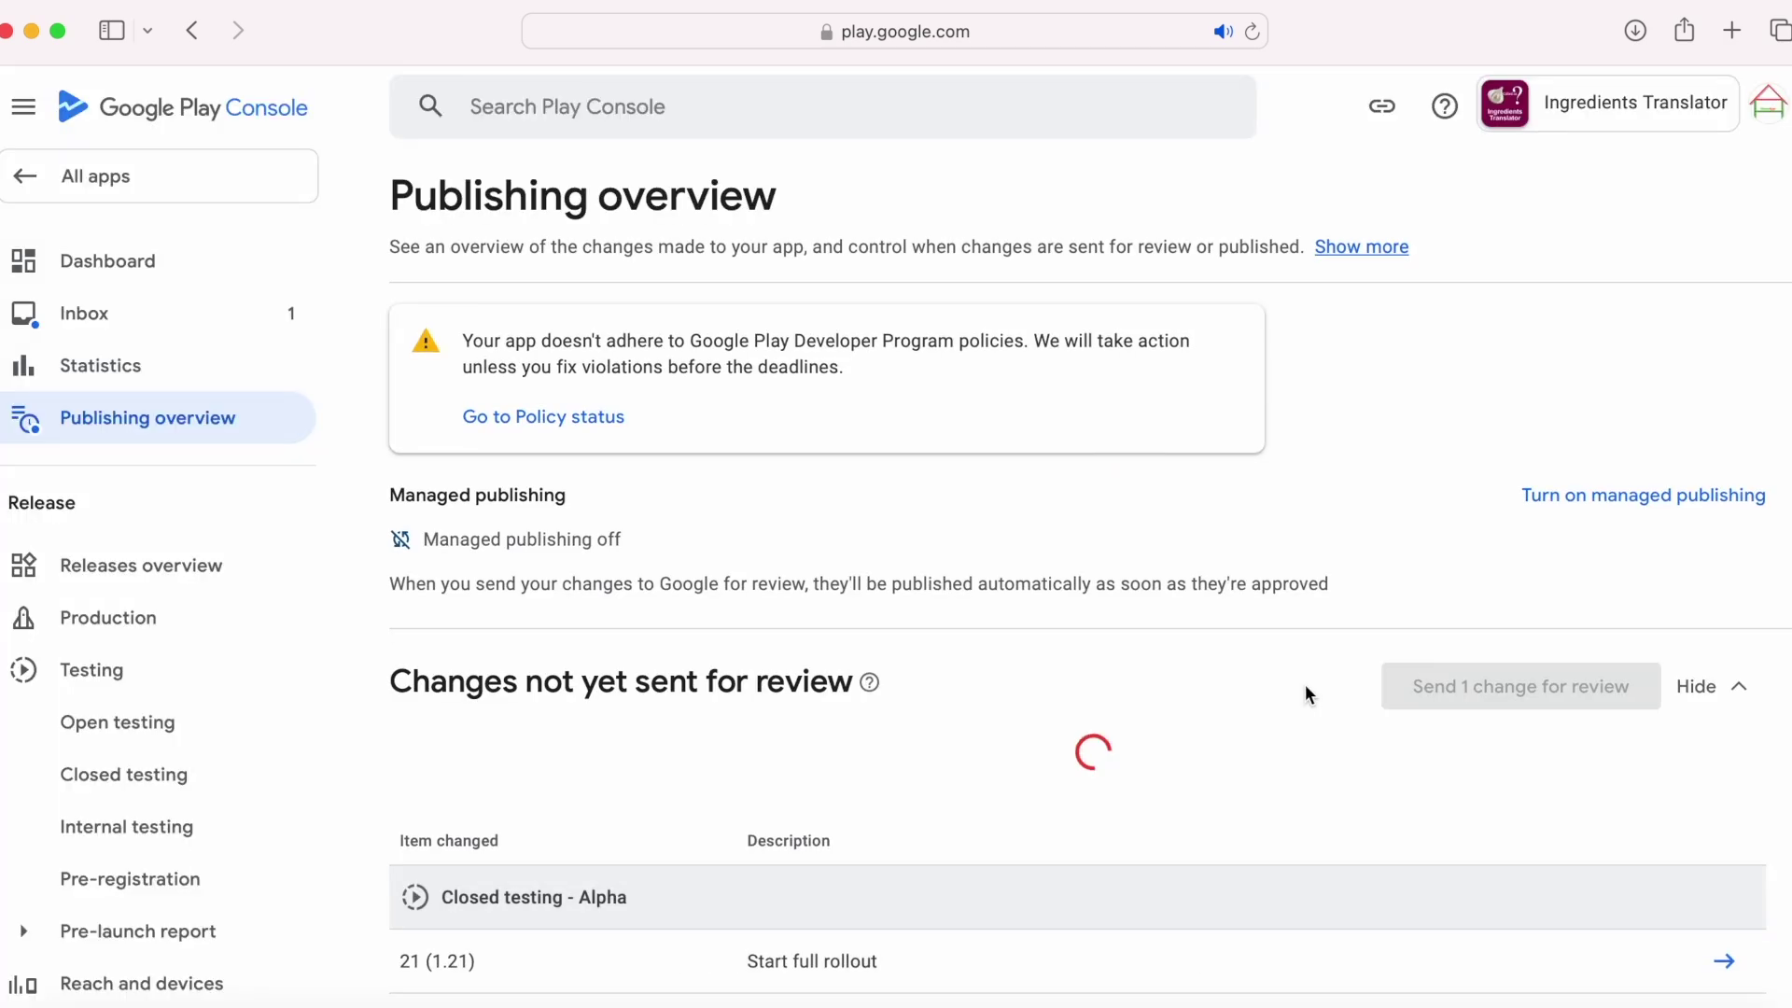
{"action": "left_click", "coordinate": [1488, 686]}
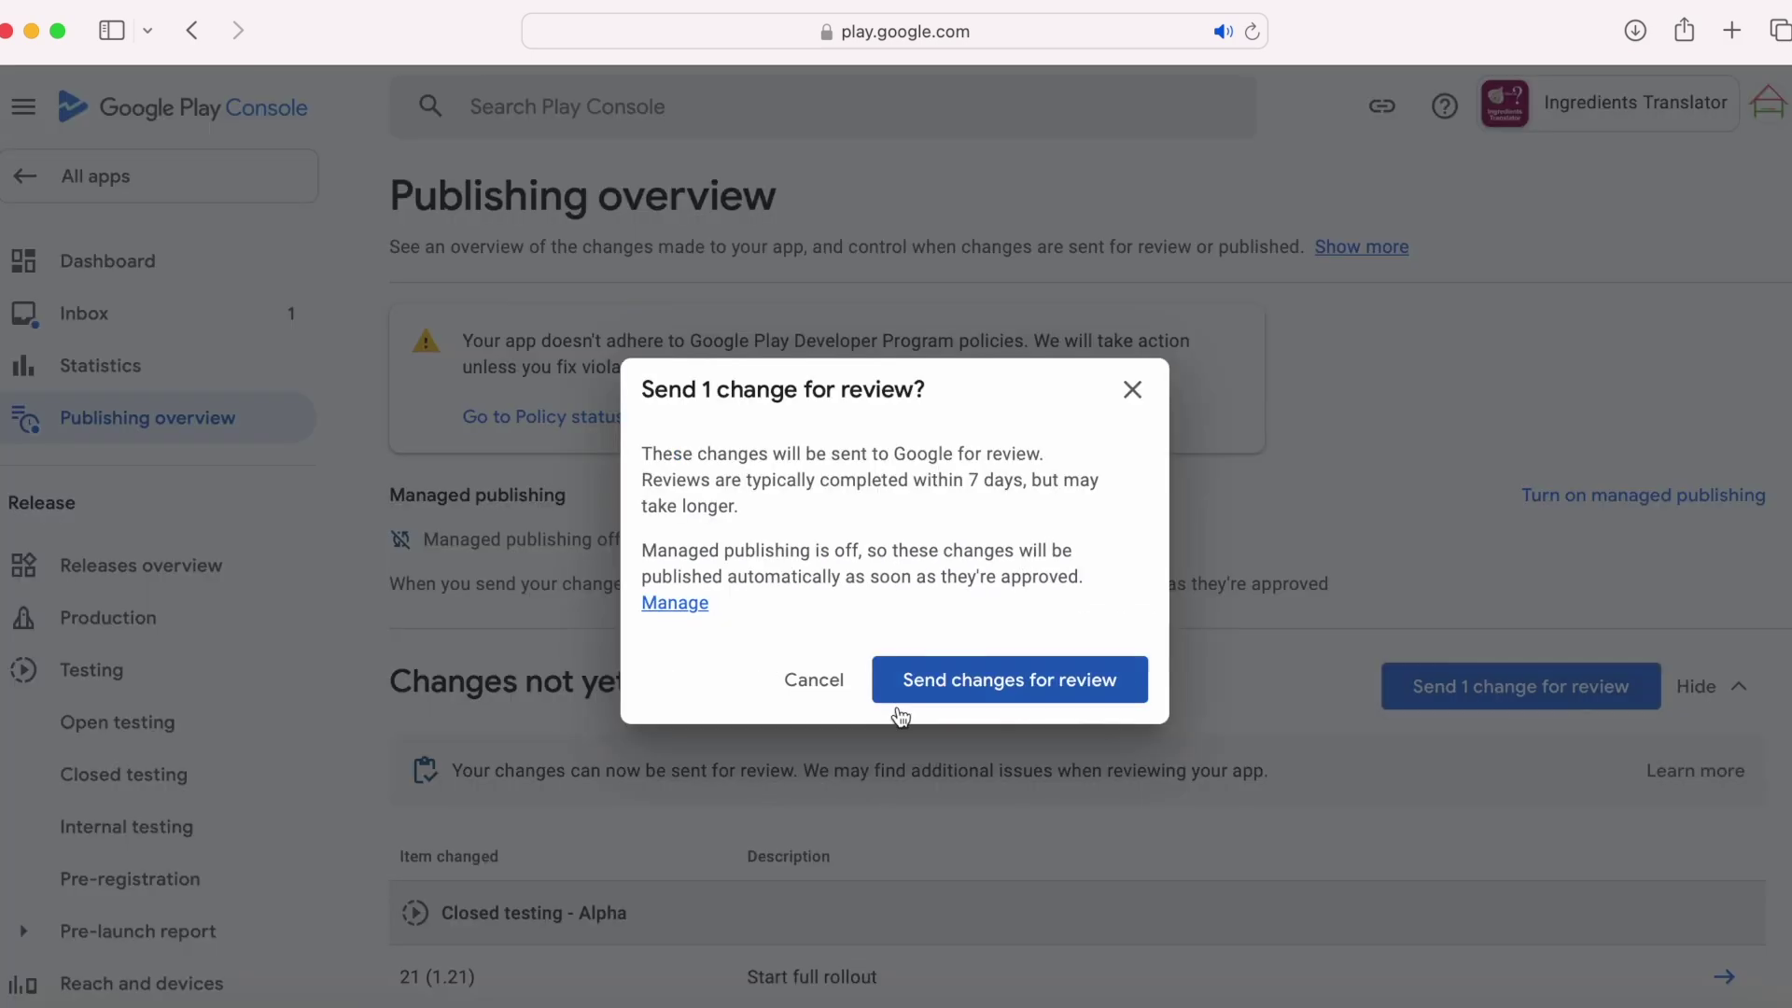
{"action": "left_click", "coordinate": [991, 686]}
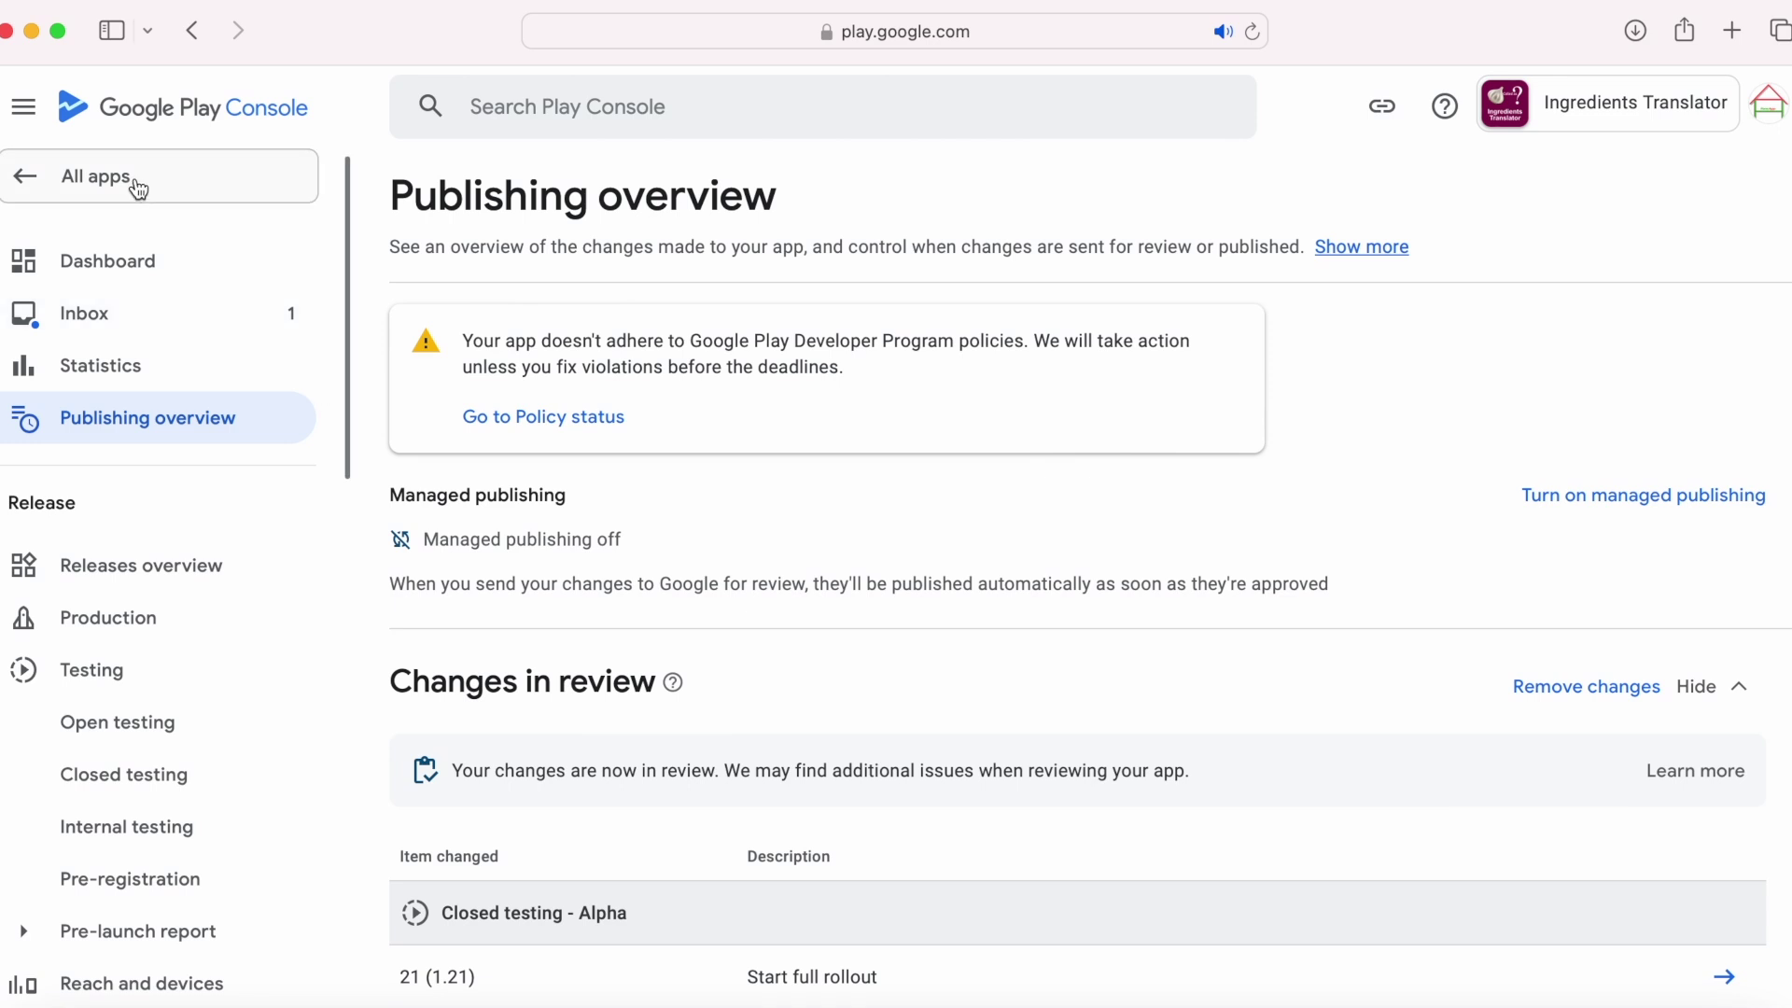
{"action": "left_click", "coordinate": [133, 179]}
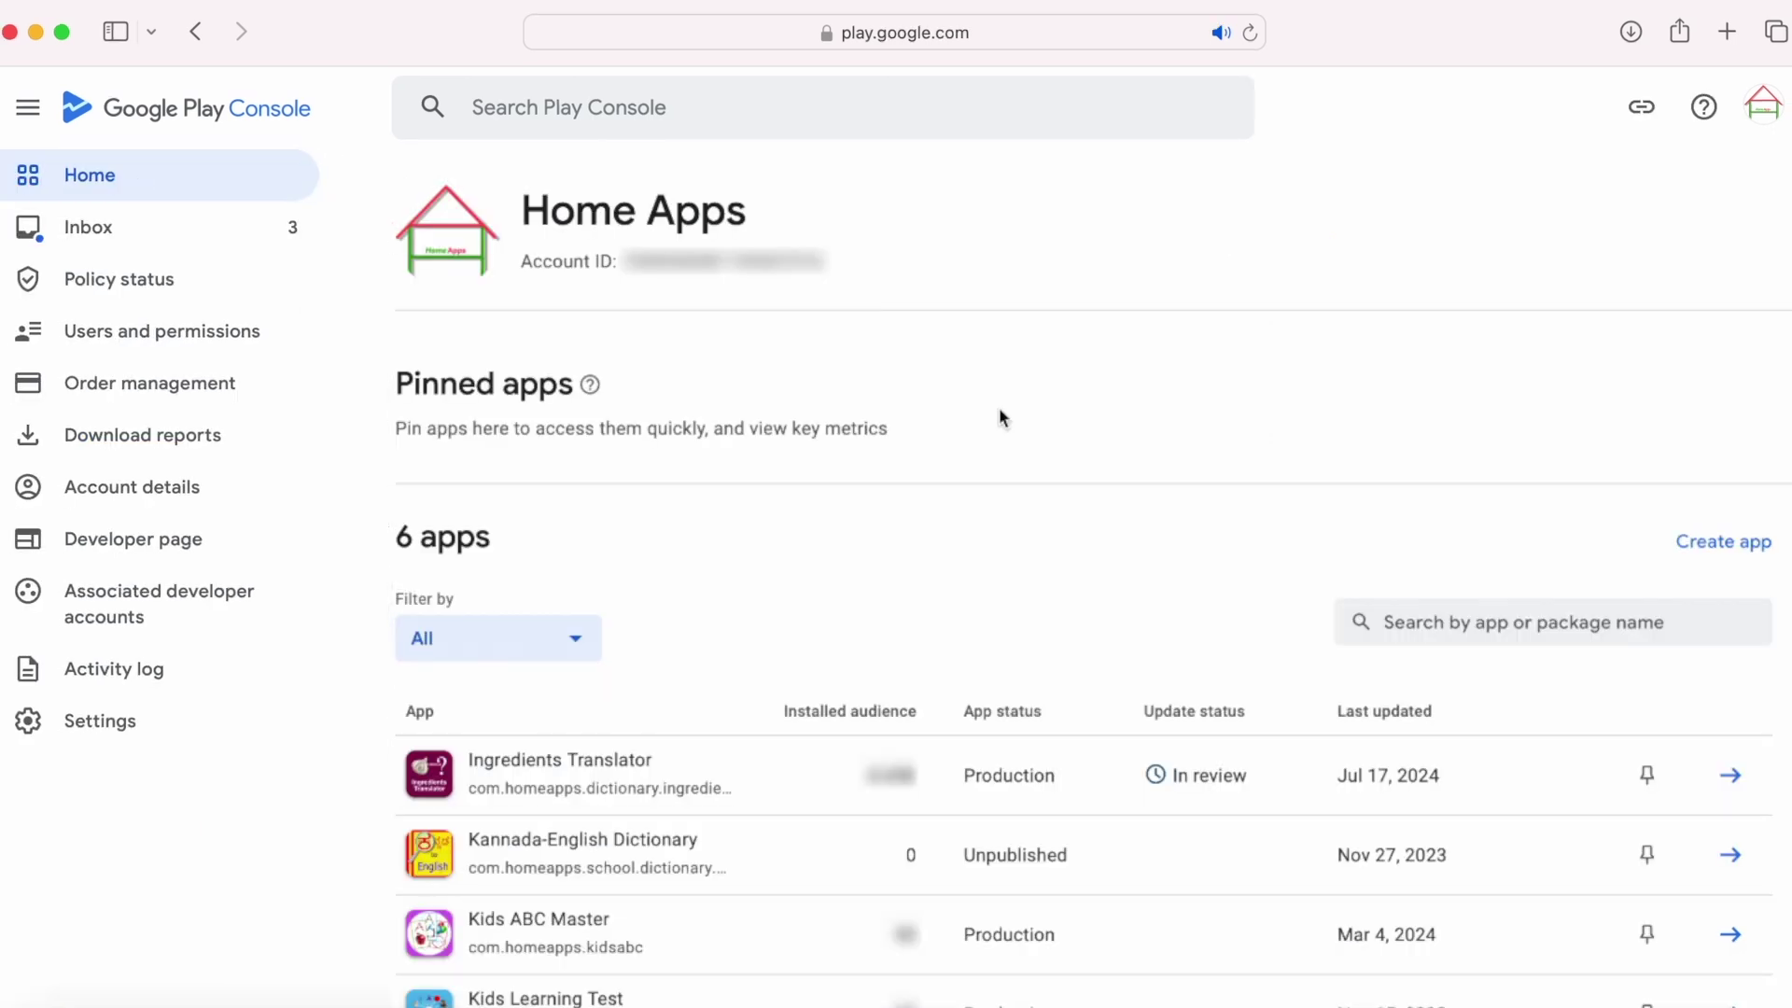
Refresh apps, read Ingredients Translator's violation-addressed inbox message, then check Policy status
{"action": "left_click", "coordinate": [1250, 33]}
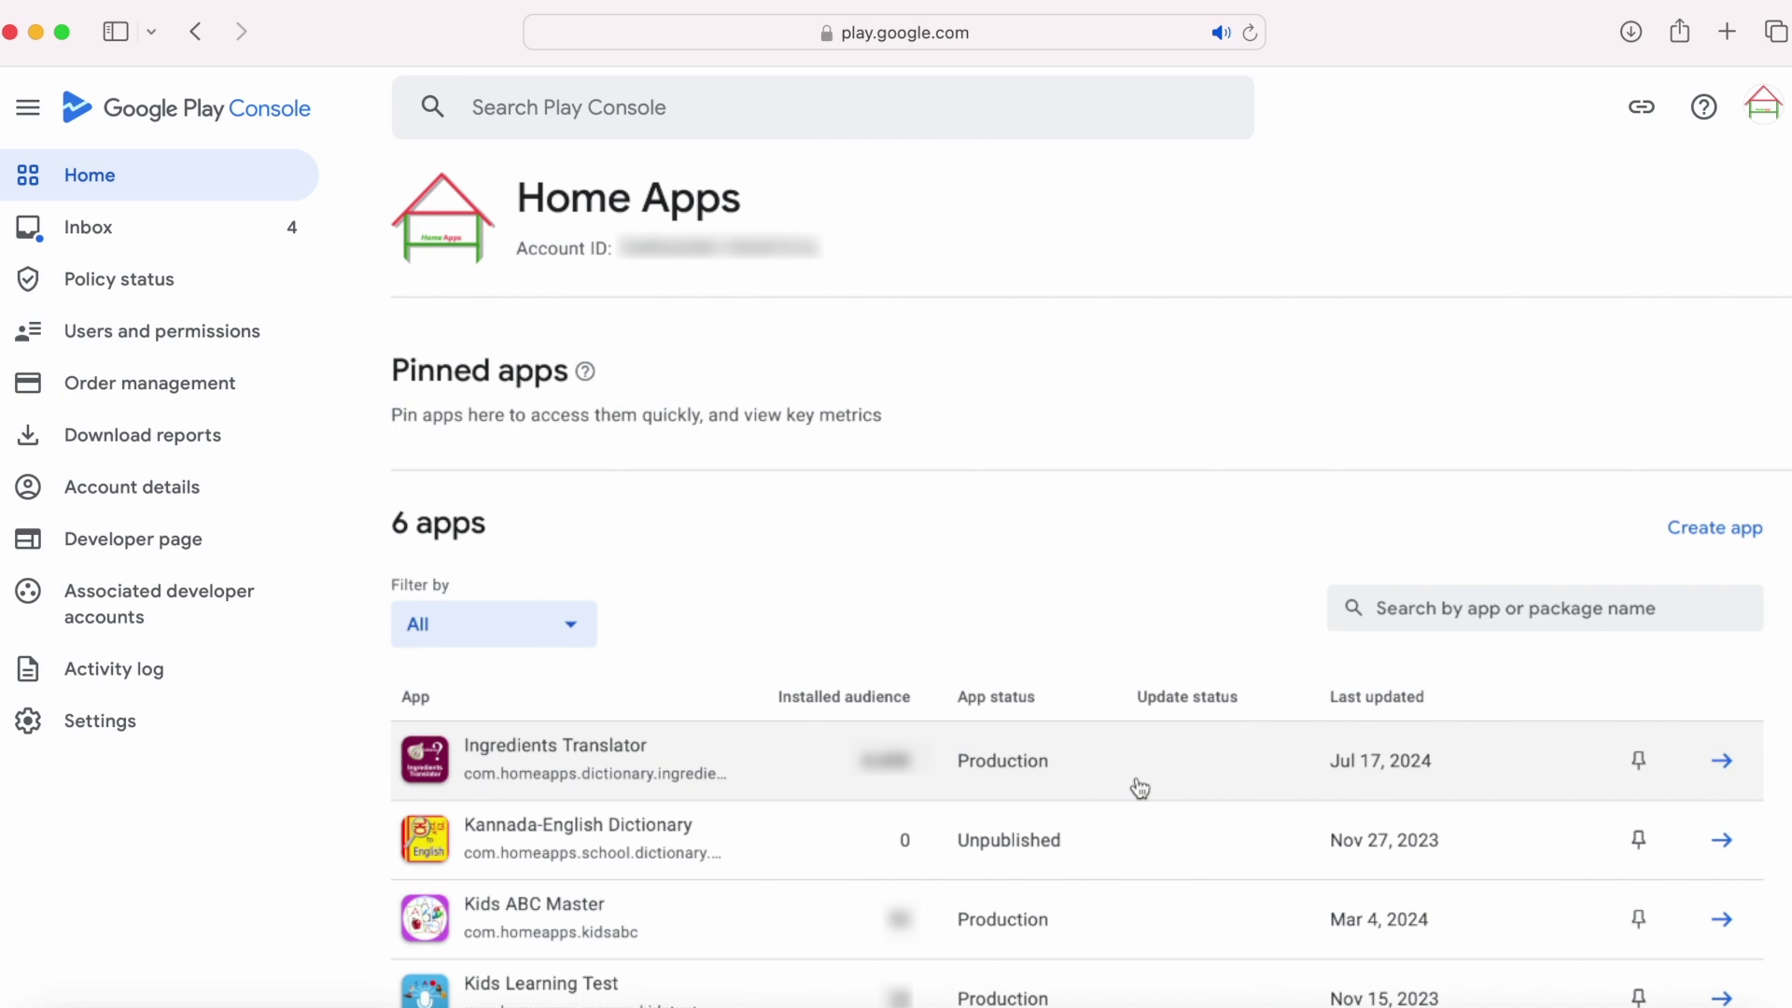
{"action": "left_click", "coordinate": [1139, 788]}
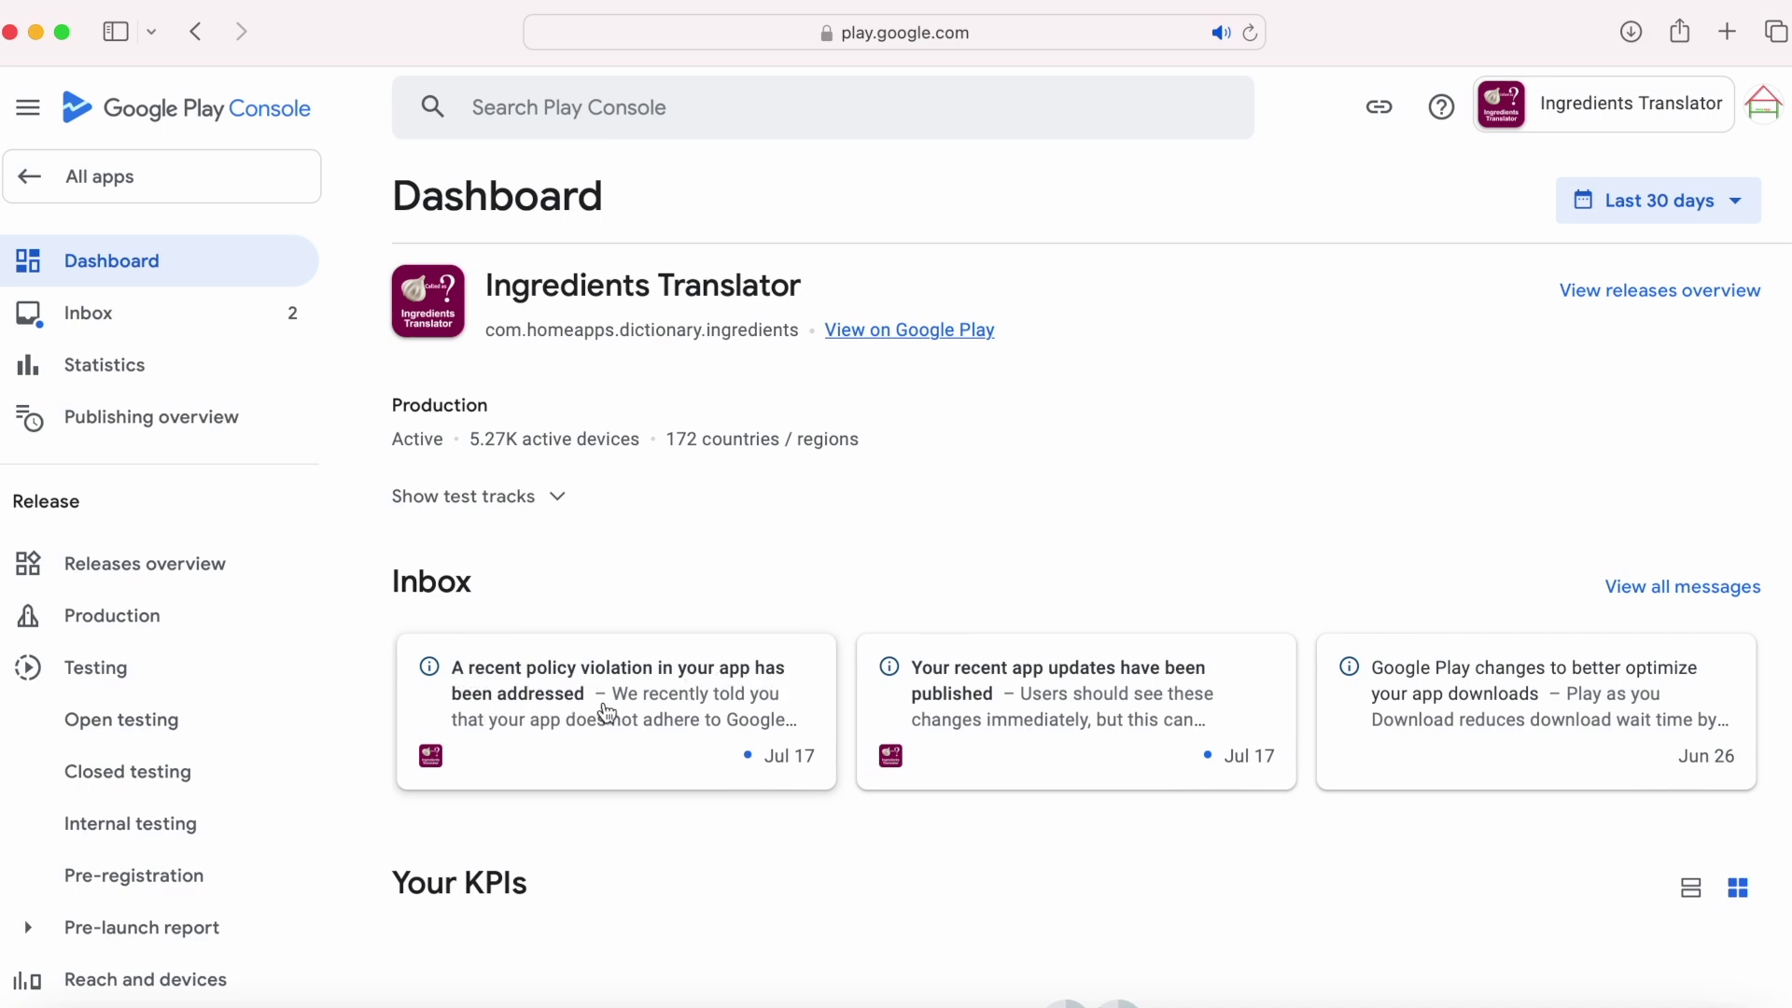
{"action": "left_click", "coordinate": [129, 316]}
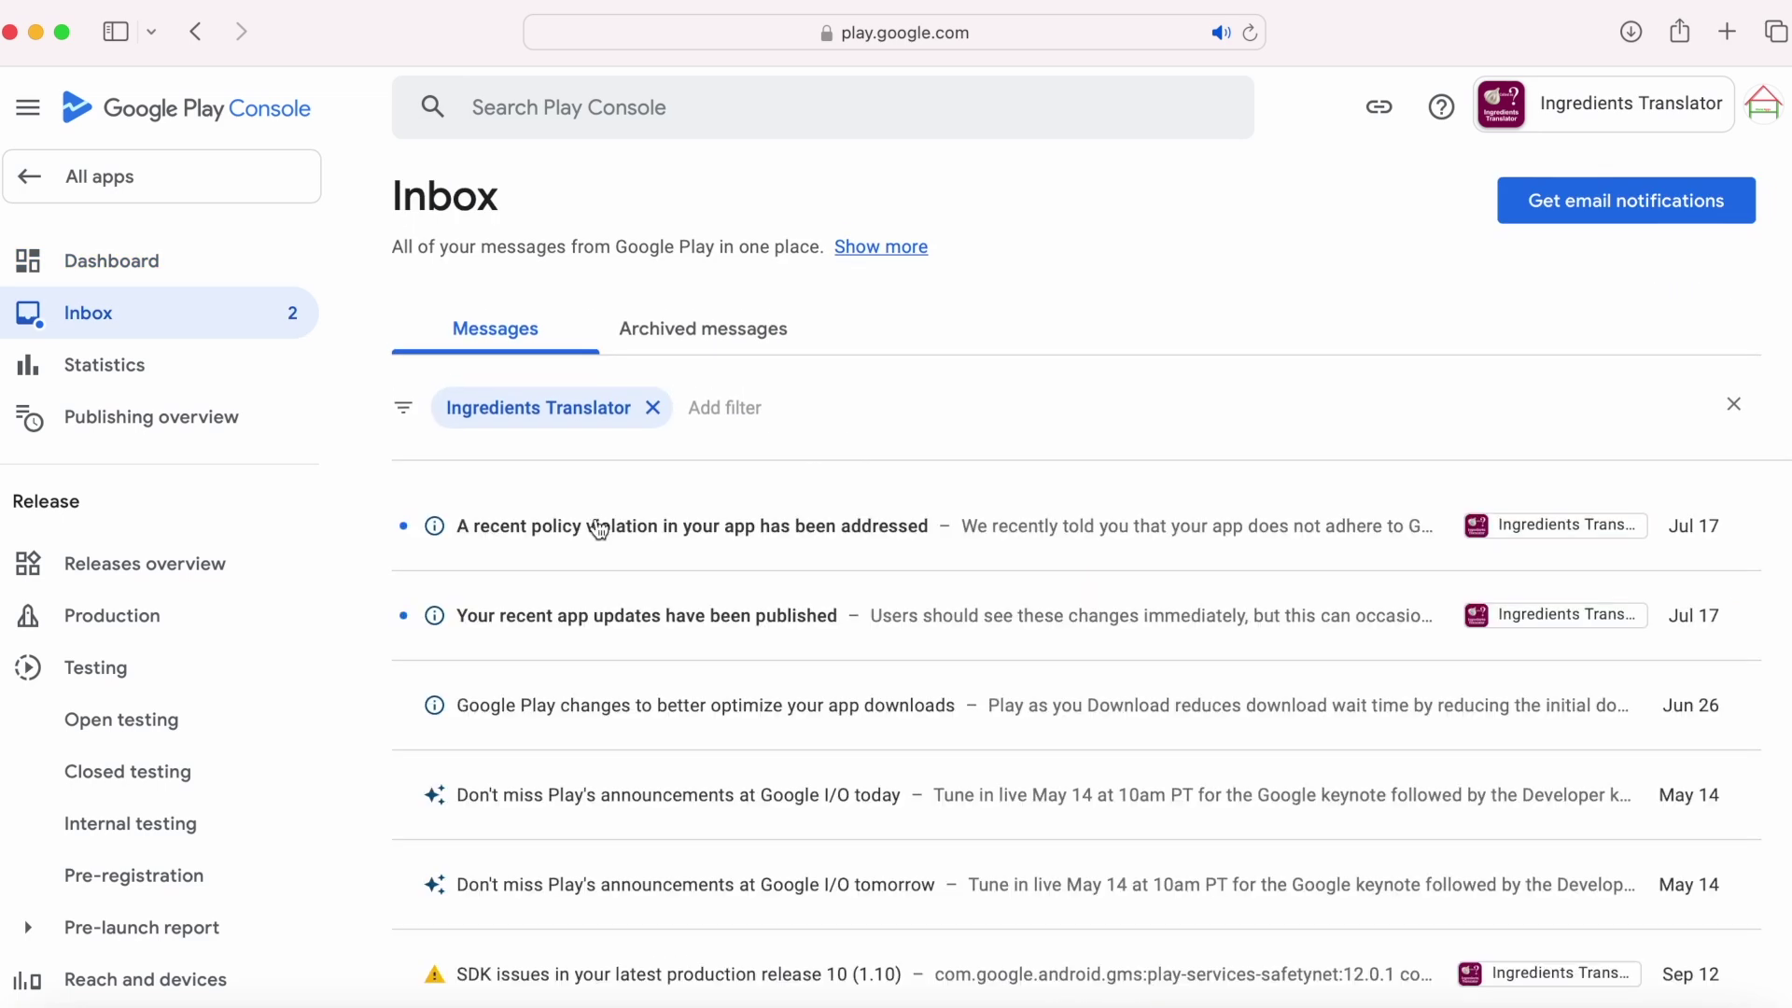
{"action": "left_click", "coordinate": [650, 534]}
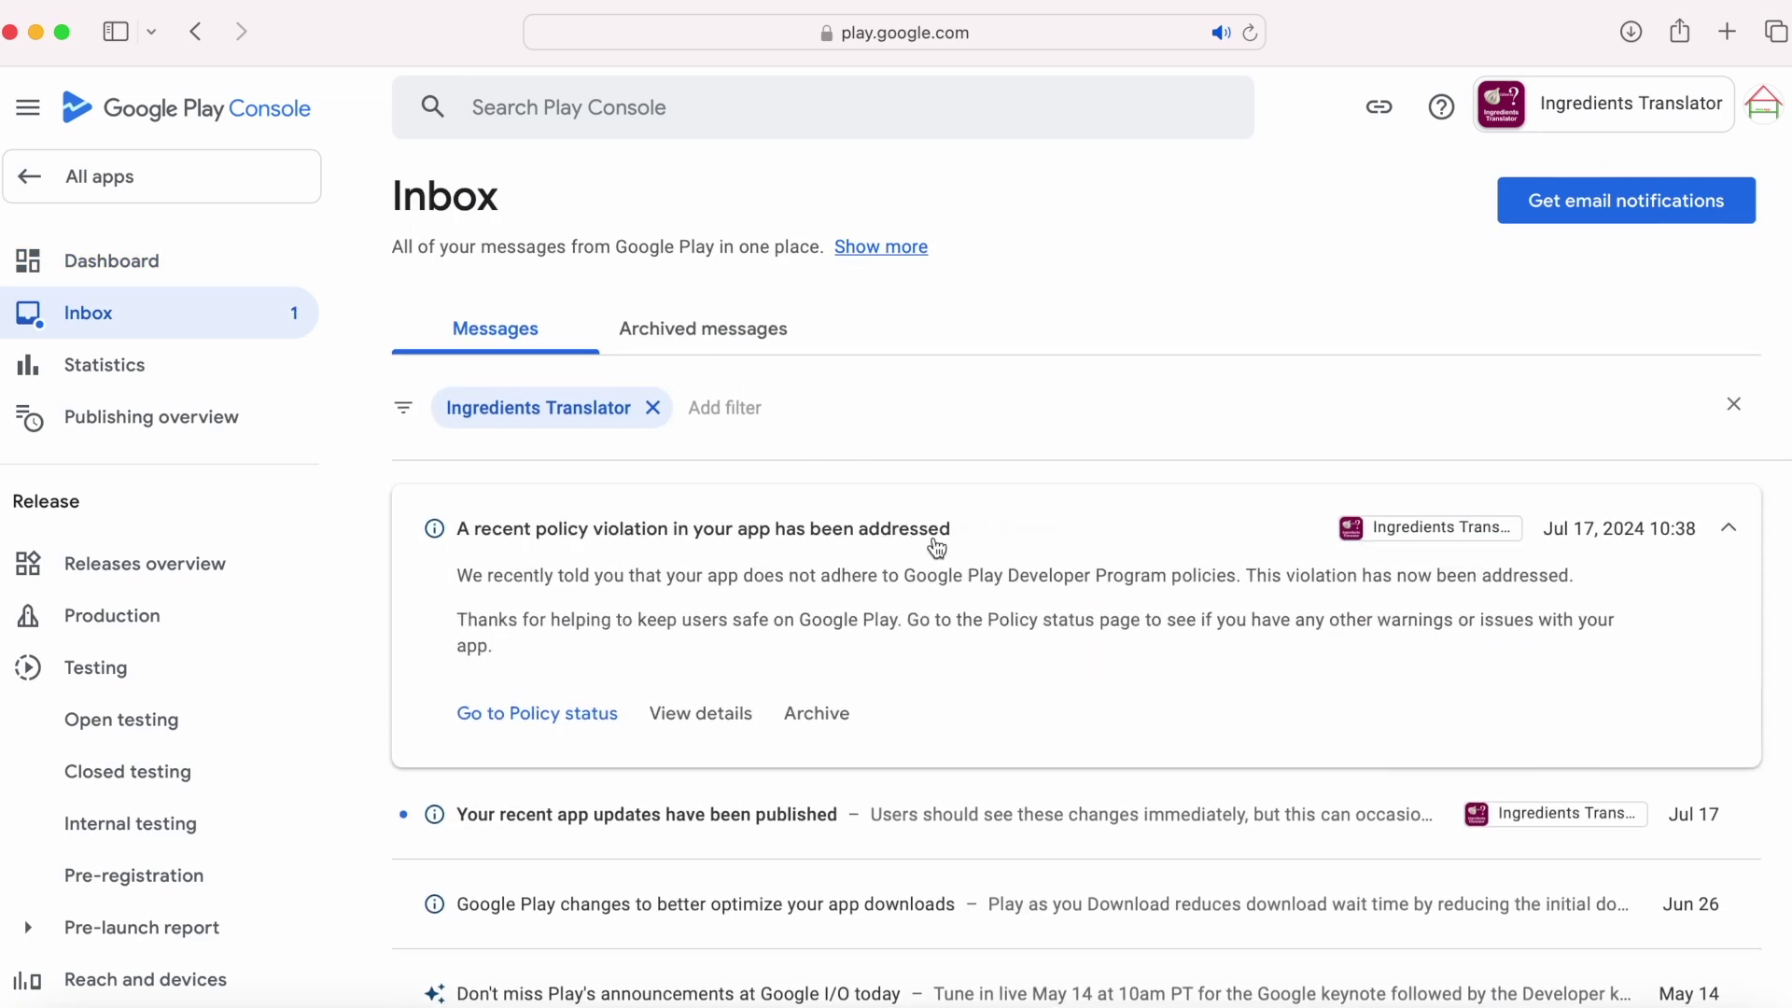
{"action": "left_click", "coordinate": [683, 530]}
{"action": "scroll", "coordinate": [154, 726], "scroll_direction": "down", "scroll_amount": 10}
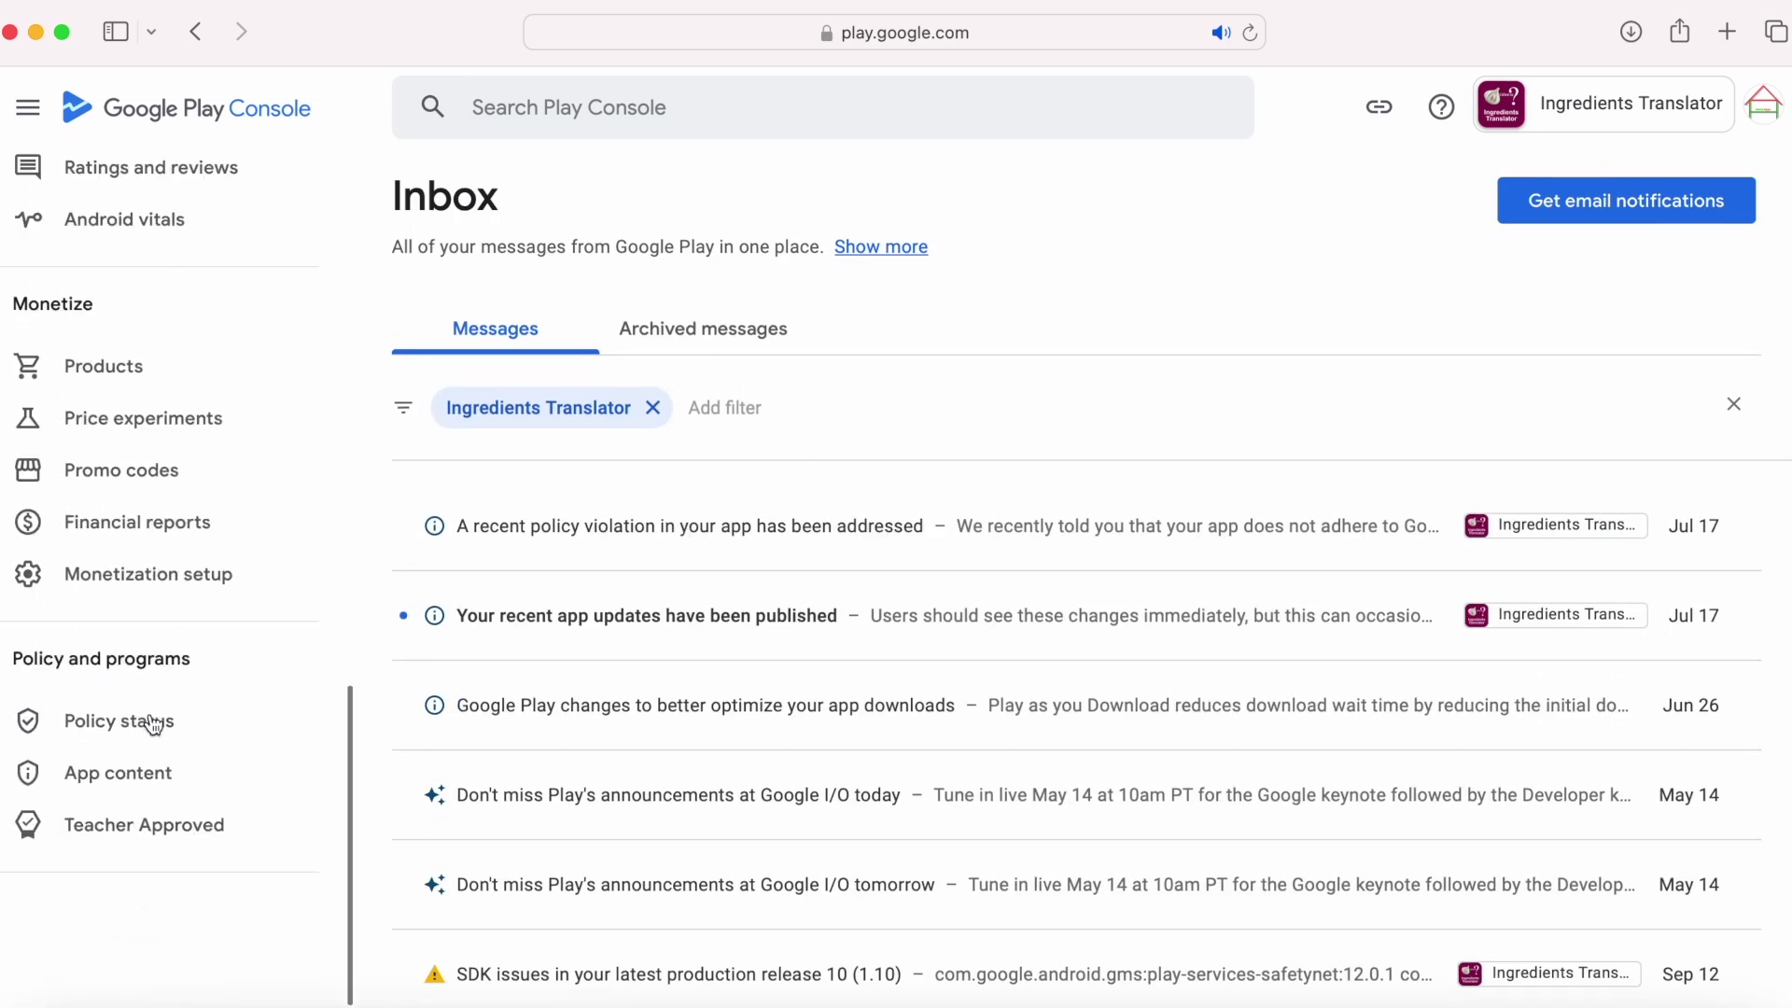
{"action": "left_click", "coordinate": [126, 731]}
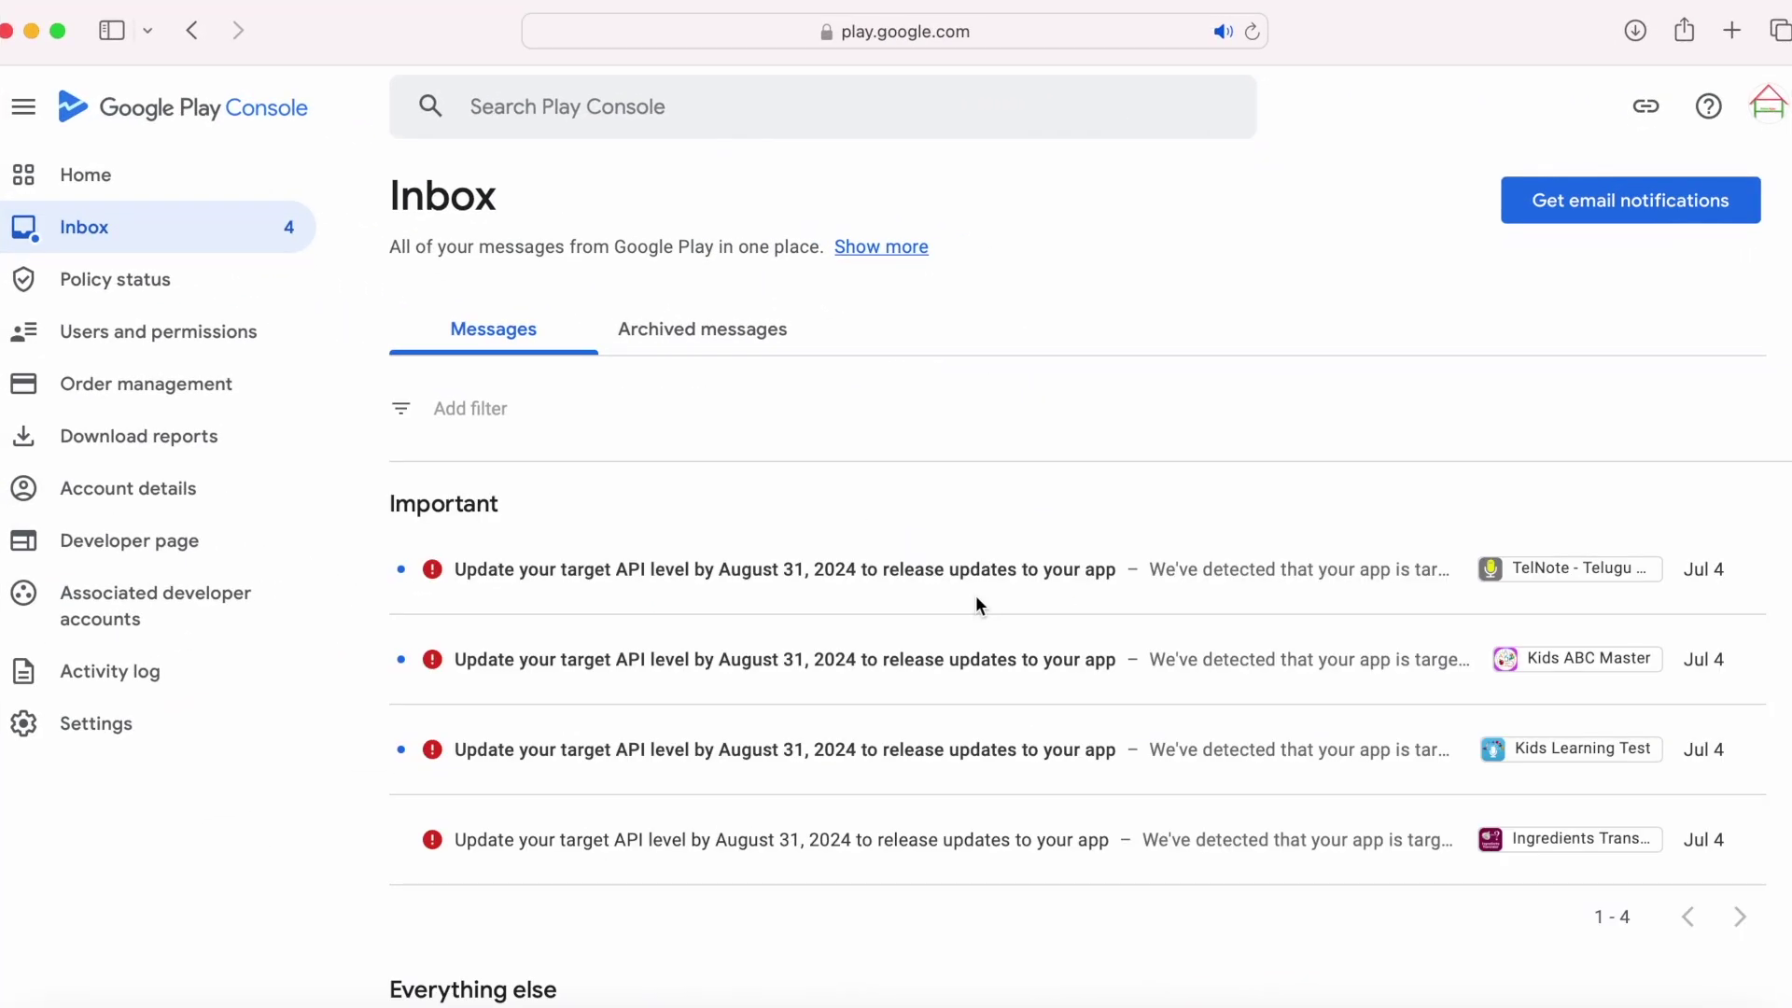
Show TelNote's flagged bundles: version 10 (1.1.10) in Alpha and Production, targeting SDK 33
{"action": "left_click", "coordinate": [854, 575]}
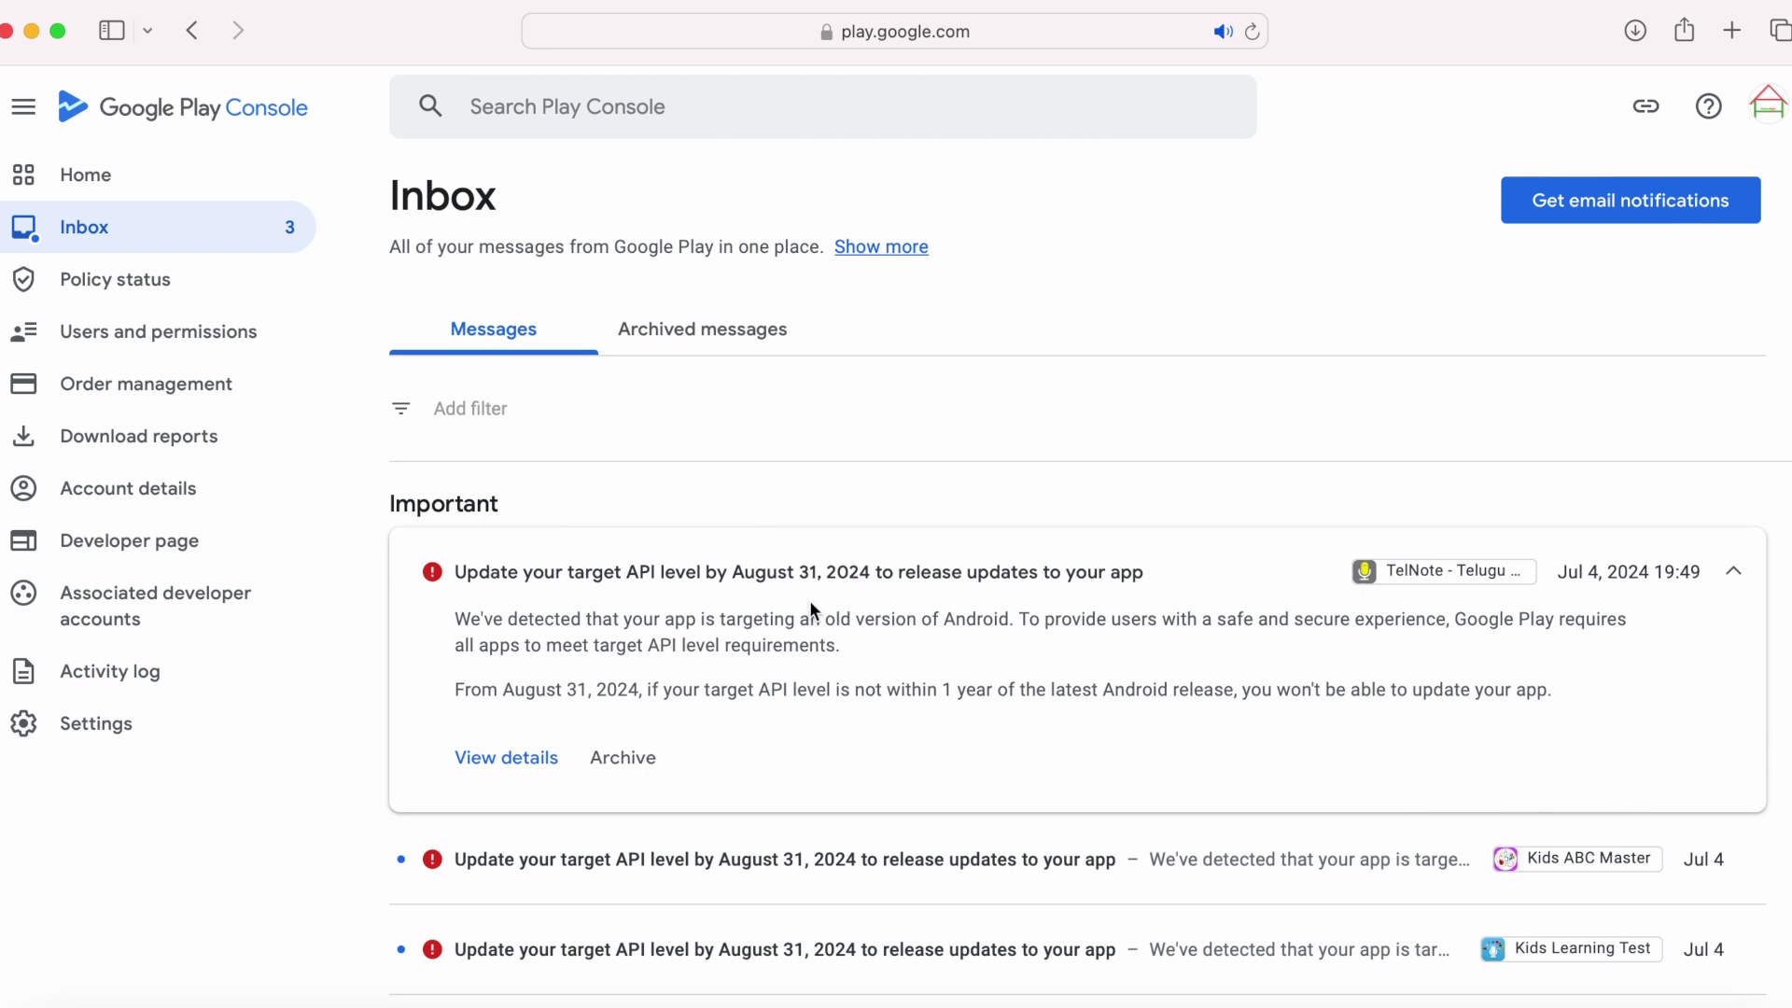
{"action": "left_click", "coordinate": [504, 757]}
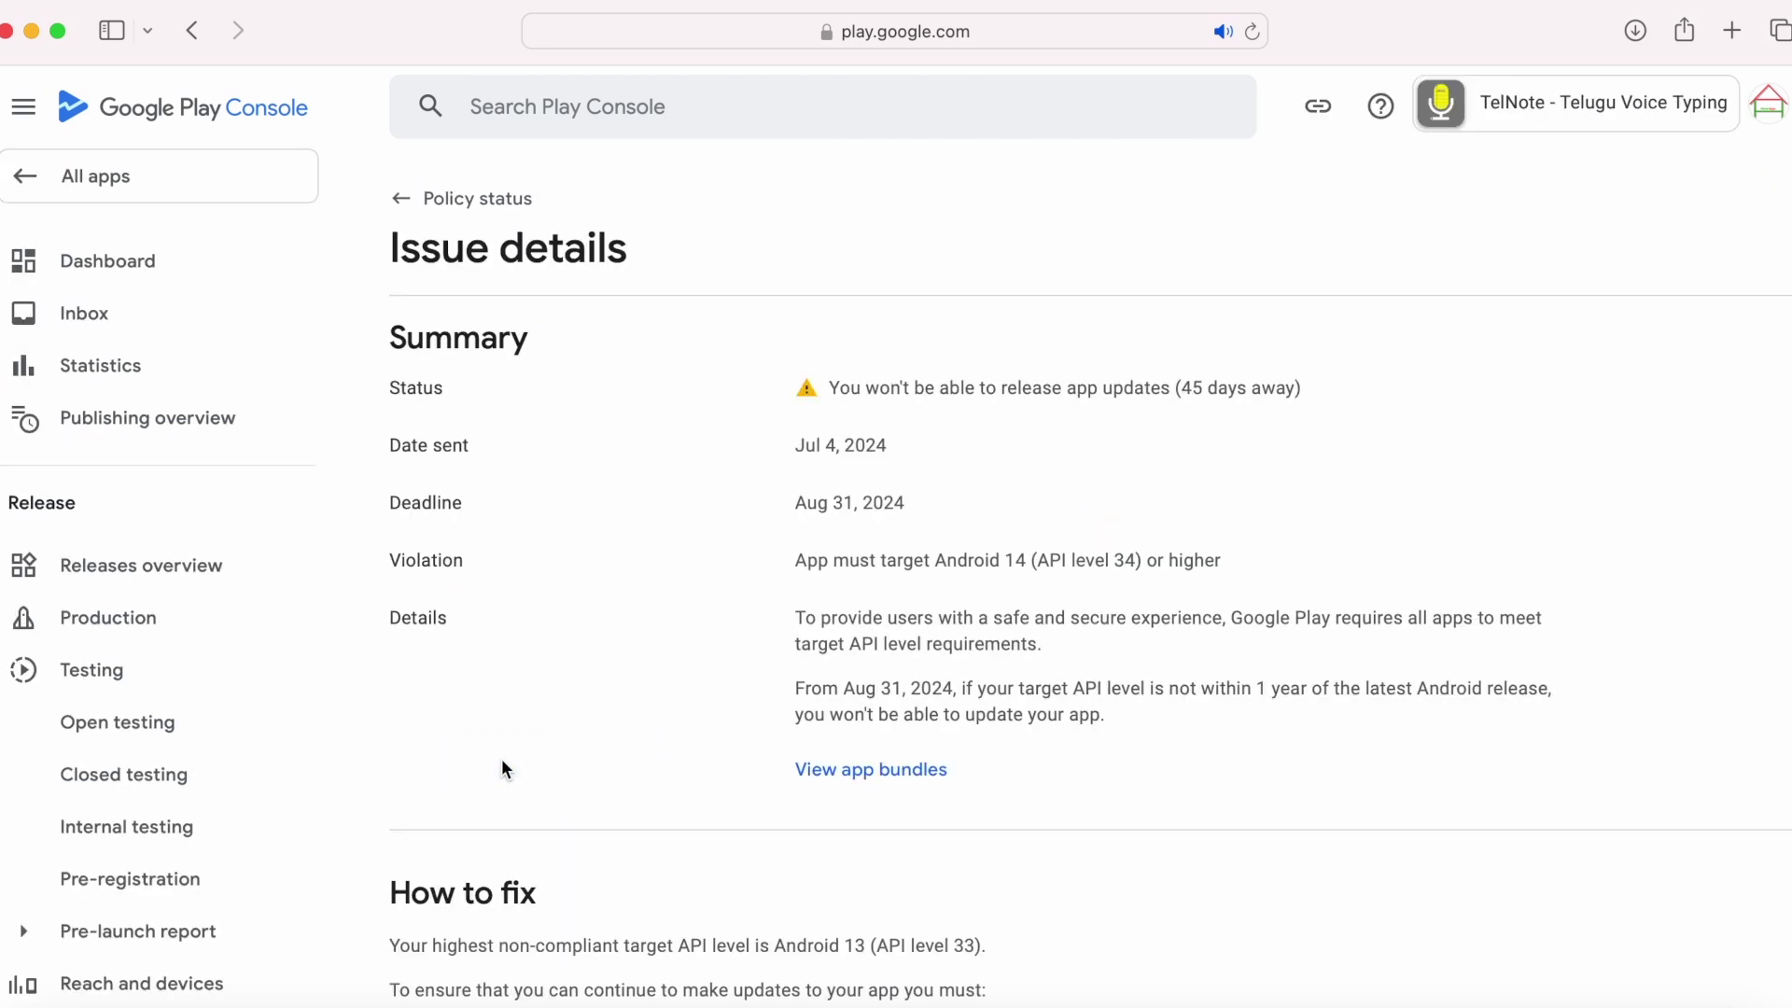
{"action": "left_click", "coordinate": [912, 775]}
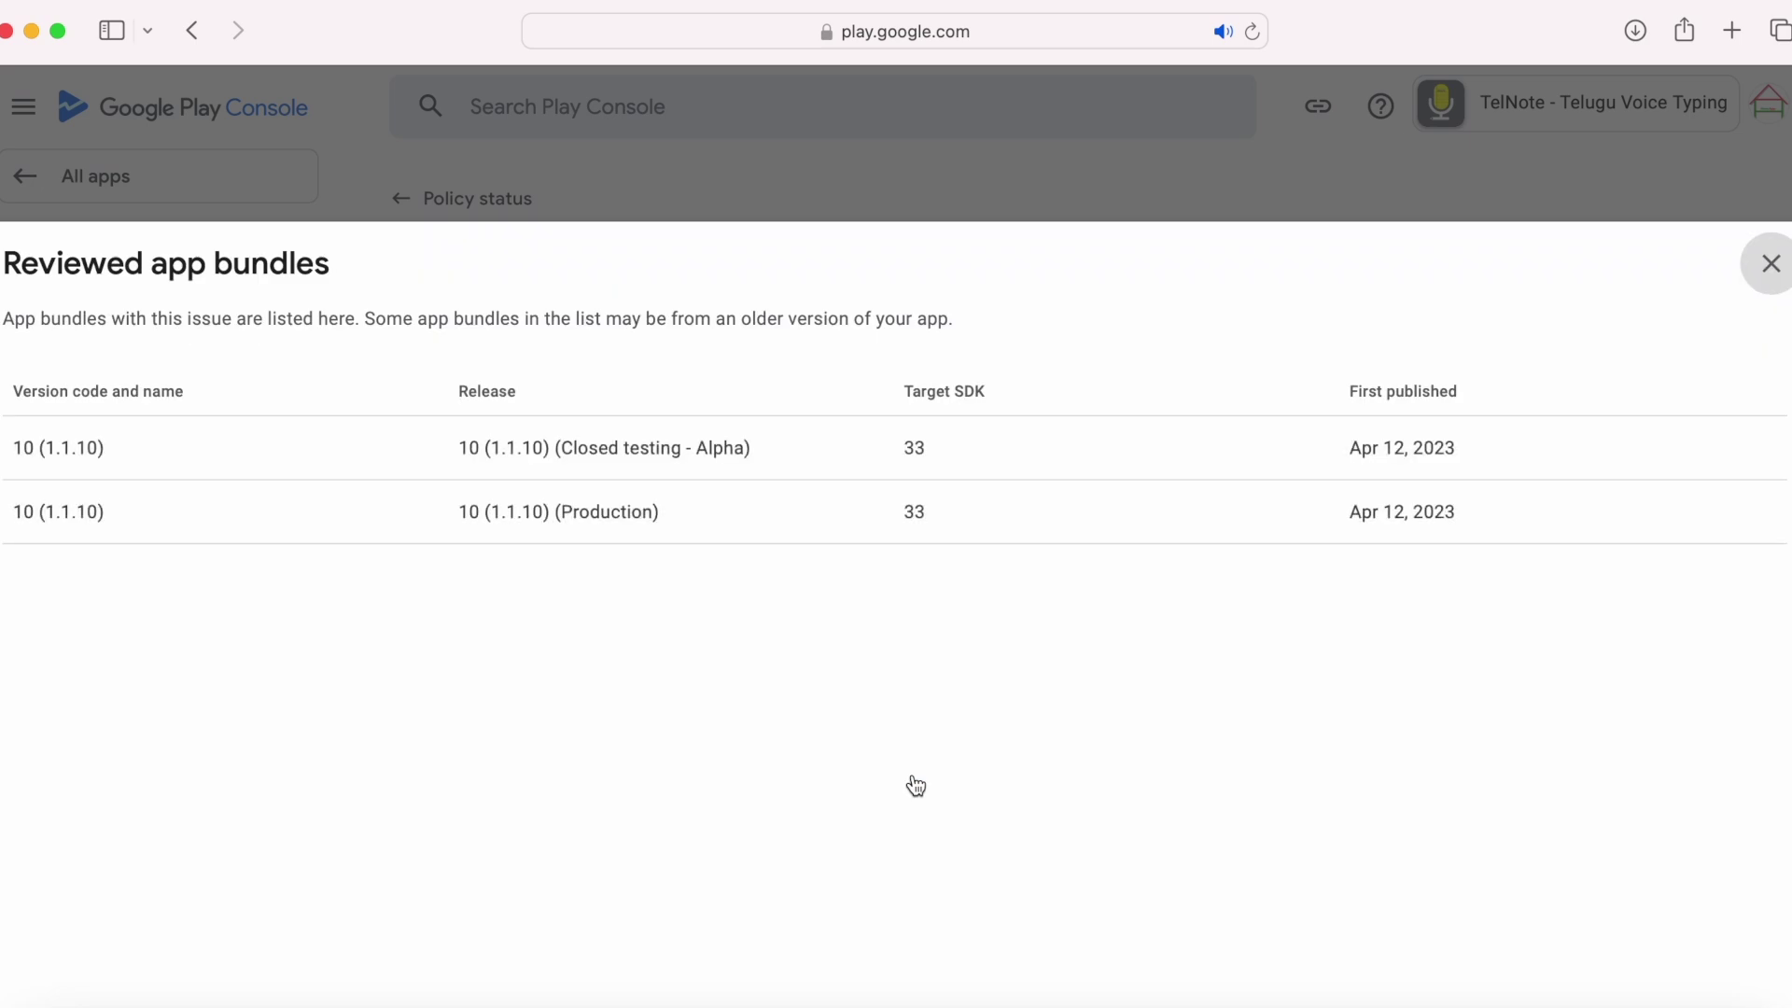